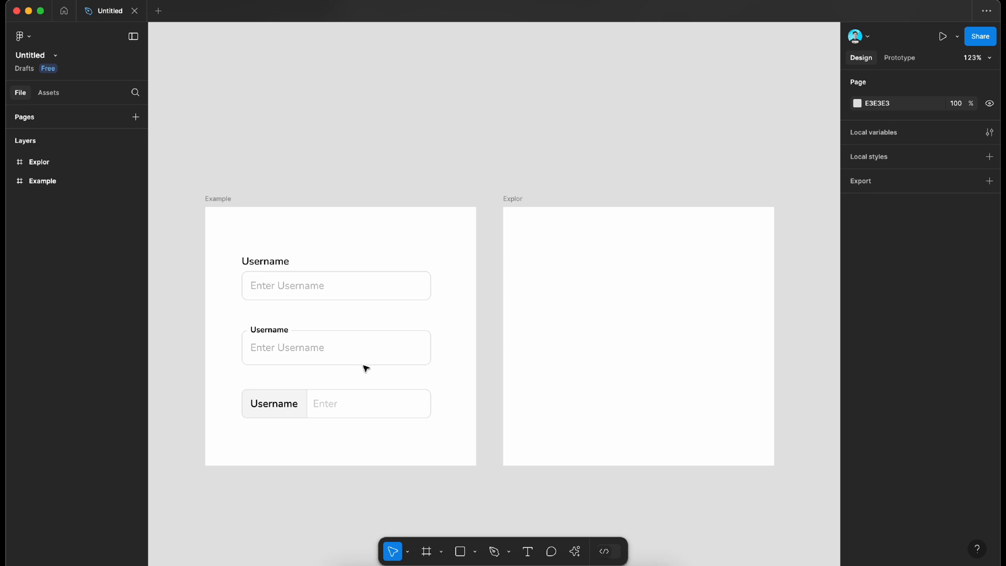
Step: Add the text "Enter Username" in the upper part of the Explor frame
scroll(366, 368, "up", 5)
scroll(317, 281, "up", 1)
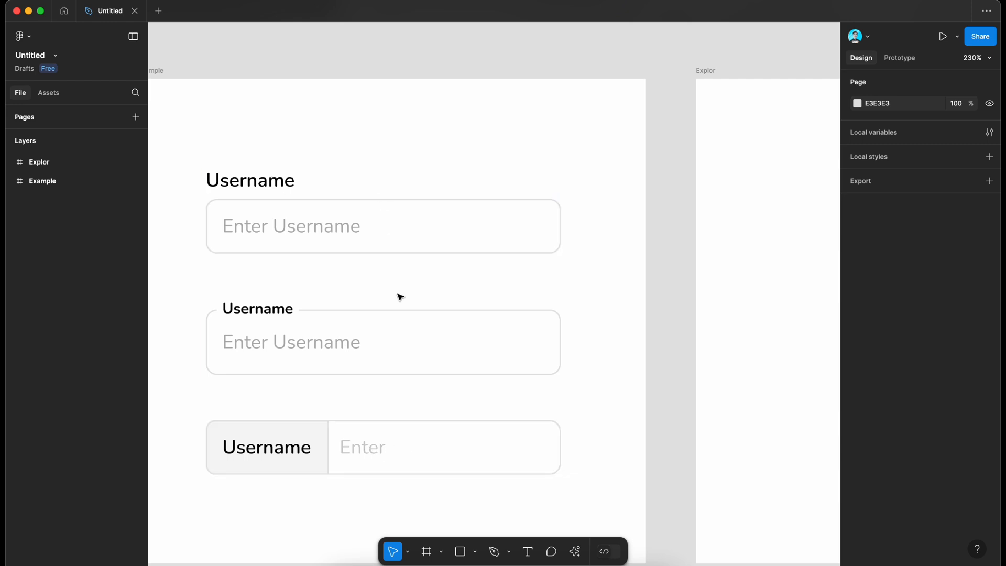
left_click(529, 552)
scroll(622, 187, "right", 3)
scroll(623, 187, "down", 3)
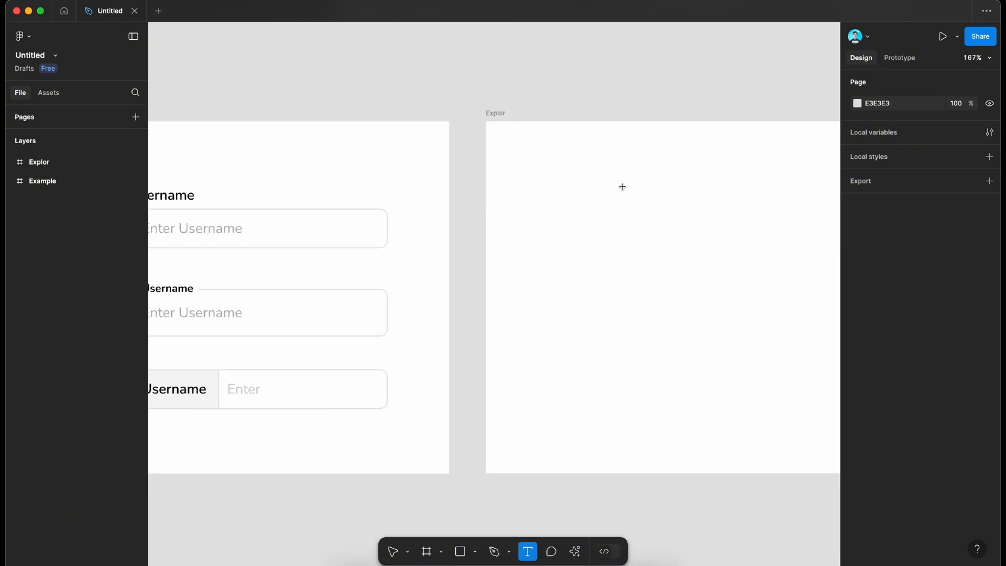
left_click(589, 196)
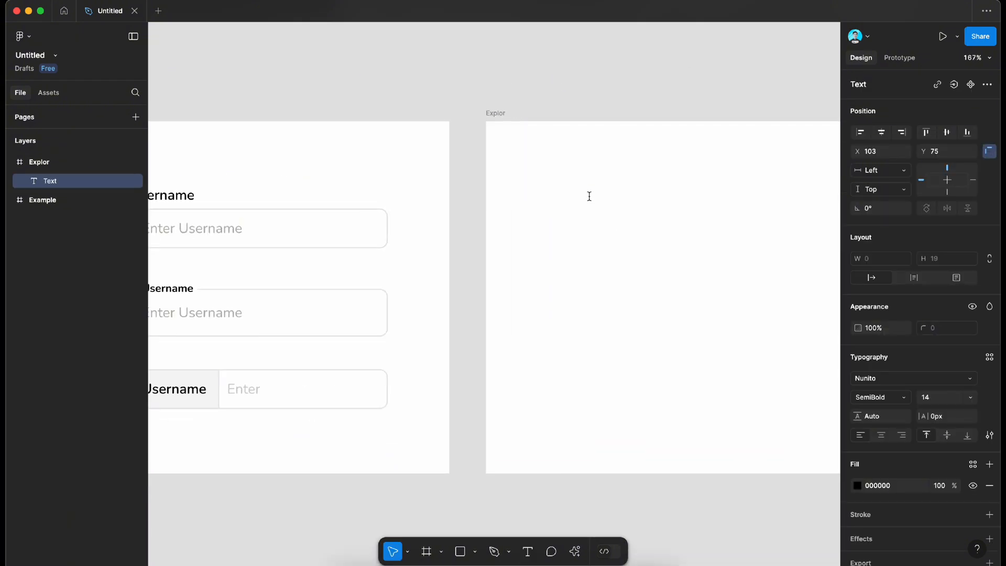
scroll(592, 199, "left", 1)
scroll(592, 199, "up", 1)
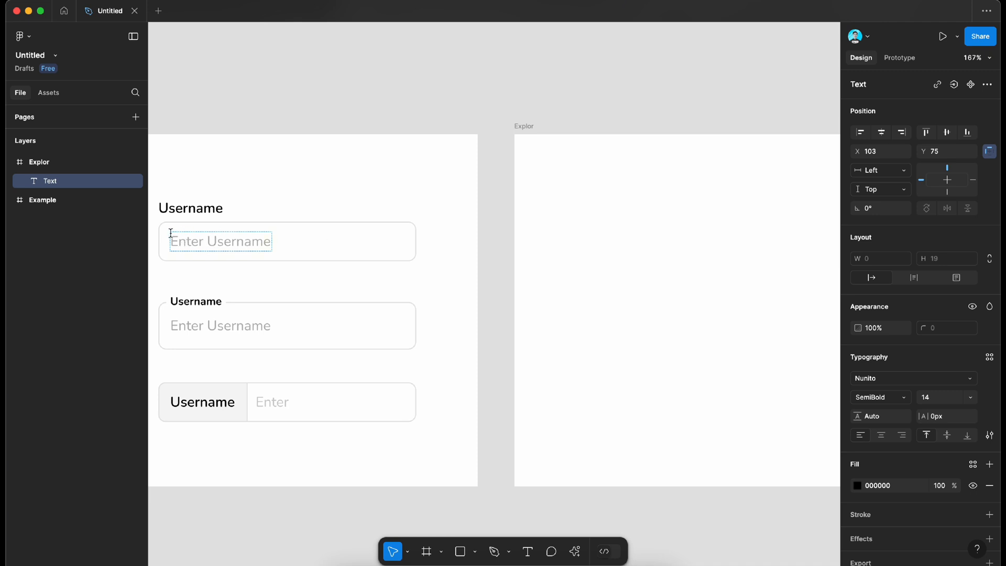
type("En")
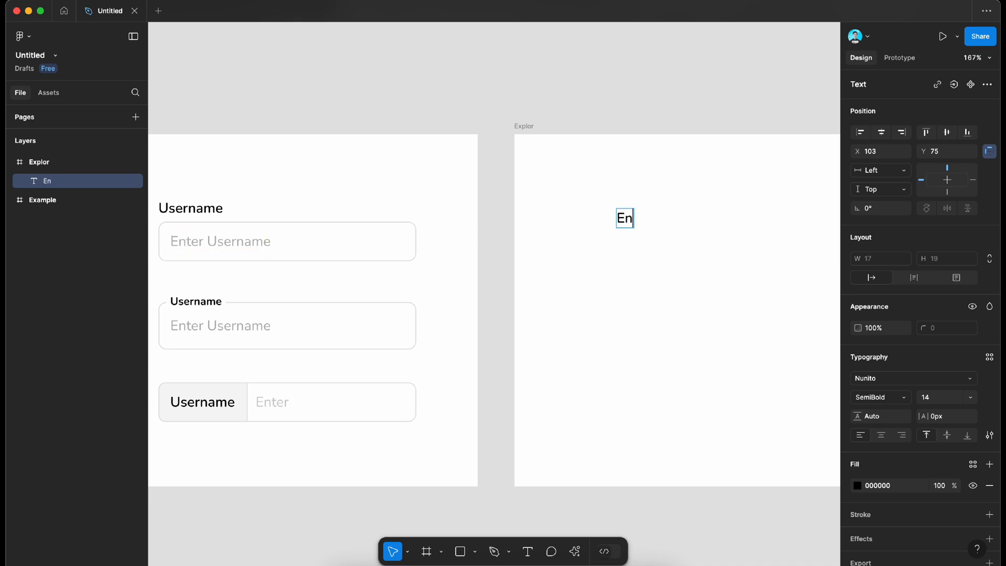
type("ter Us")
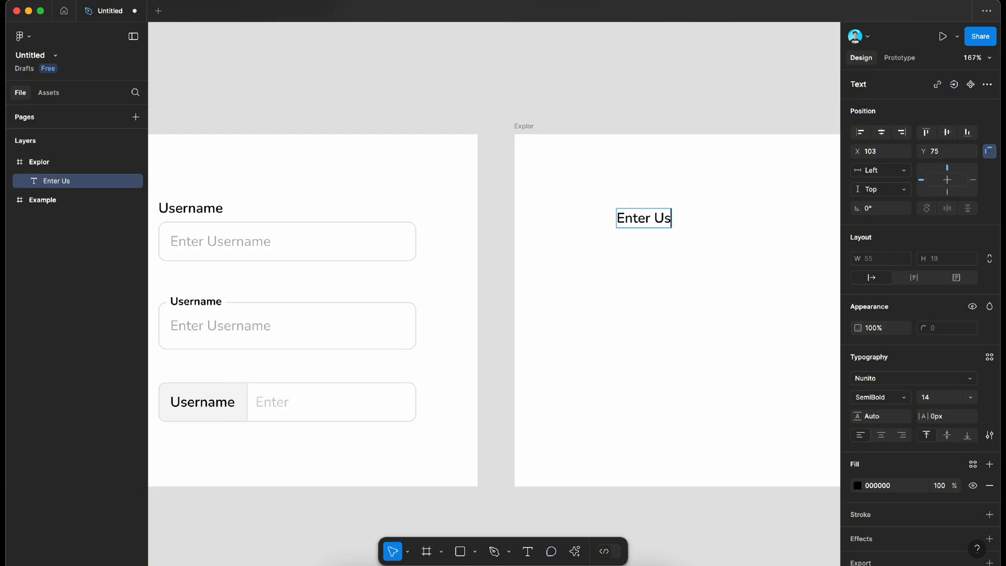
type("ername")
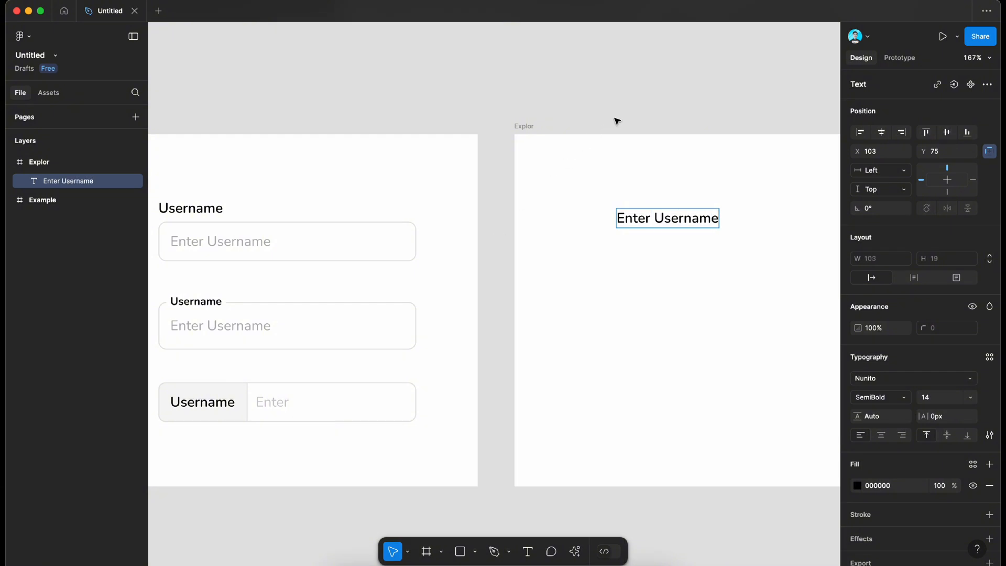
key("Escape")
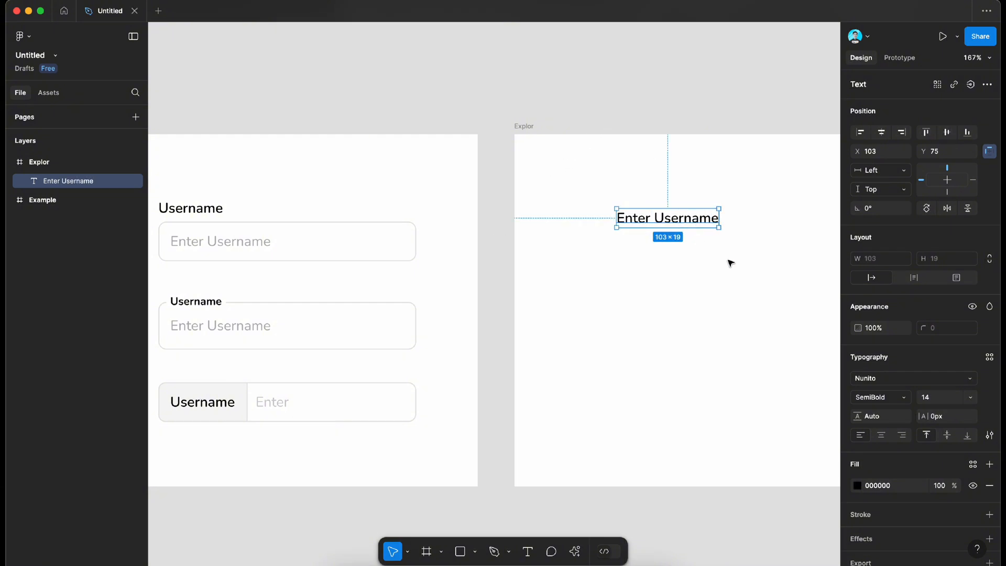
Step: Wrap the "Enter Username" text in an auto layout frame and add a stroke in E5E5E5, sampled from the example field's border
key("shift+a")
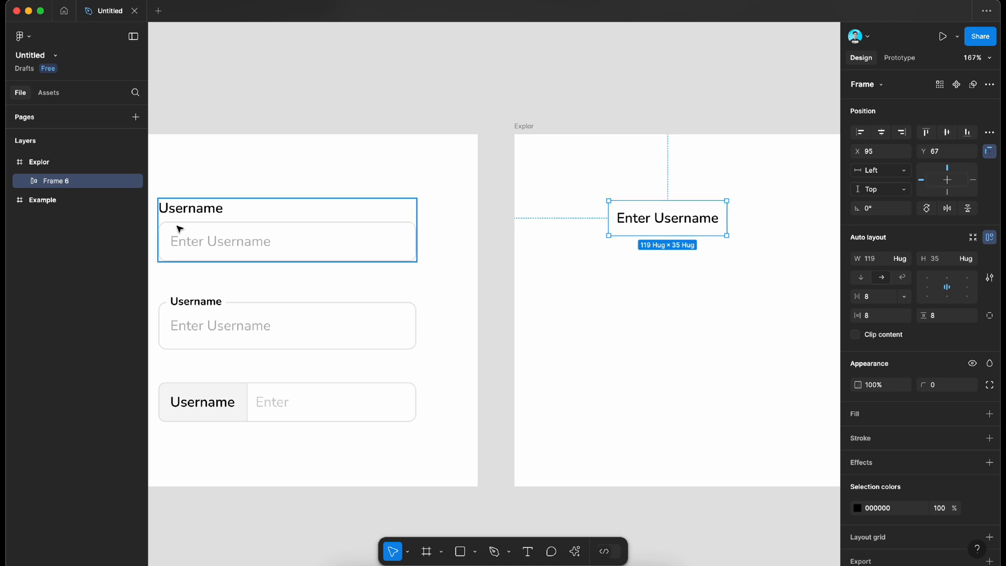
left_click(989, 438)
left_click(858, 460)
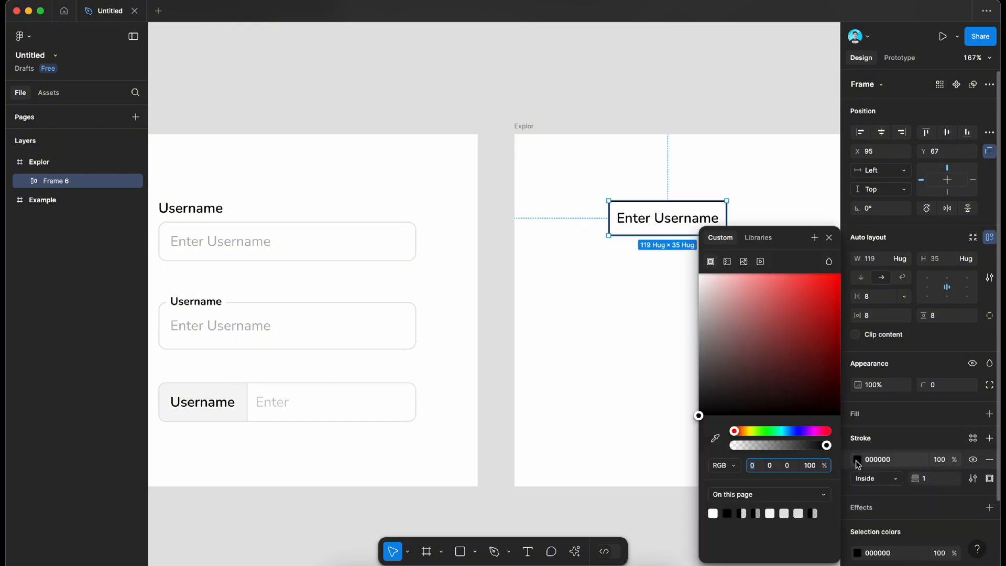
left_click(716, 438)
scroll(348, 169, "up", 5)
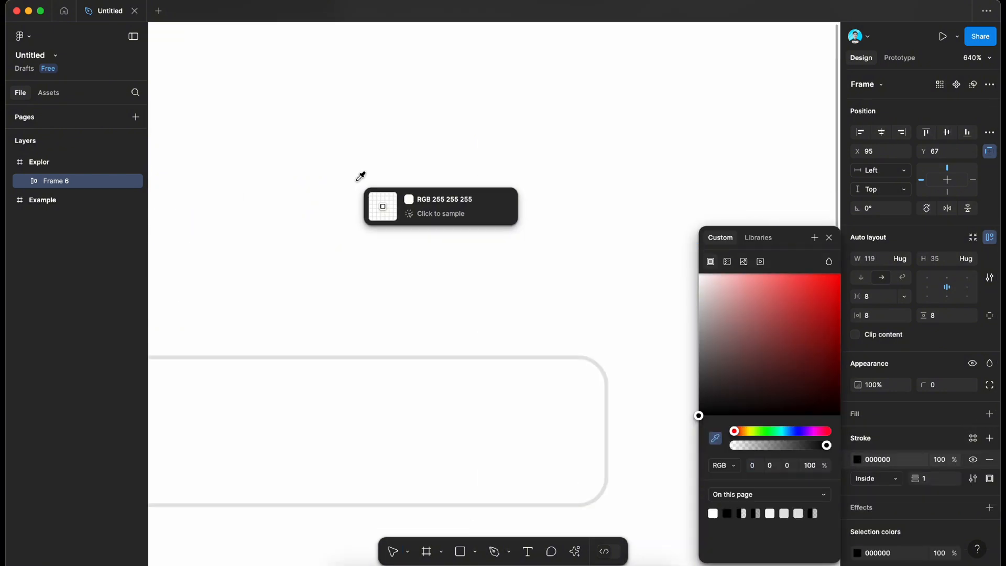
left_click(527, 358)
scroll(529, 360, "down", 10)
scroll(531, 358, "right", 2)
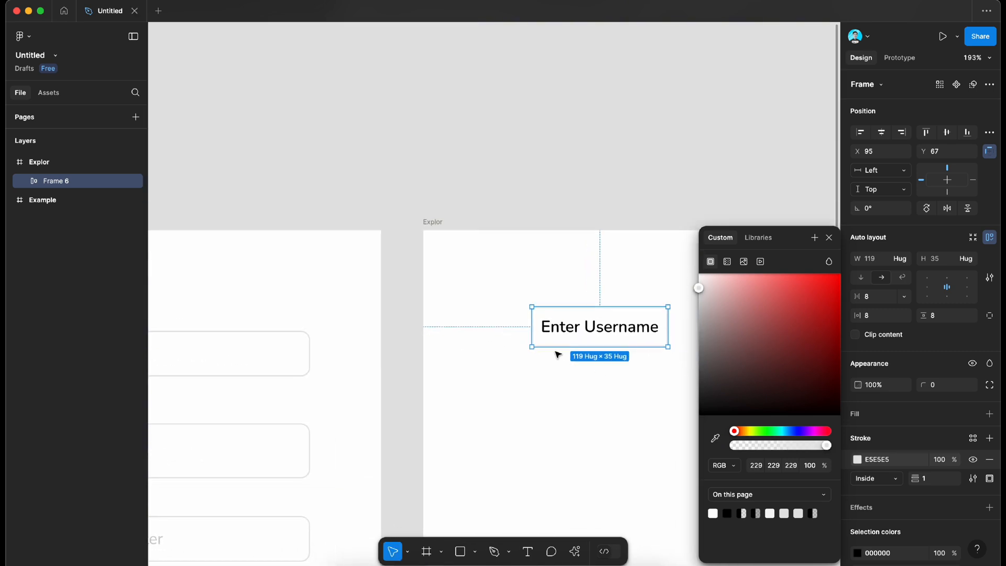
left_click(497, 285)
Step: Set the new input frame's height to 40 and its horizontal padding to 12, matching the first example field
scroll(496, 286, "left", 4)
left_click(439, 342, "super")
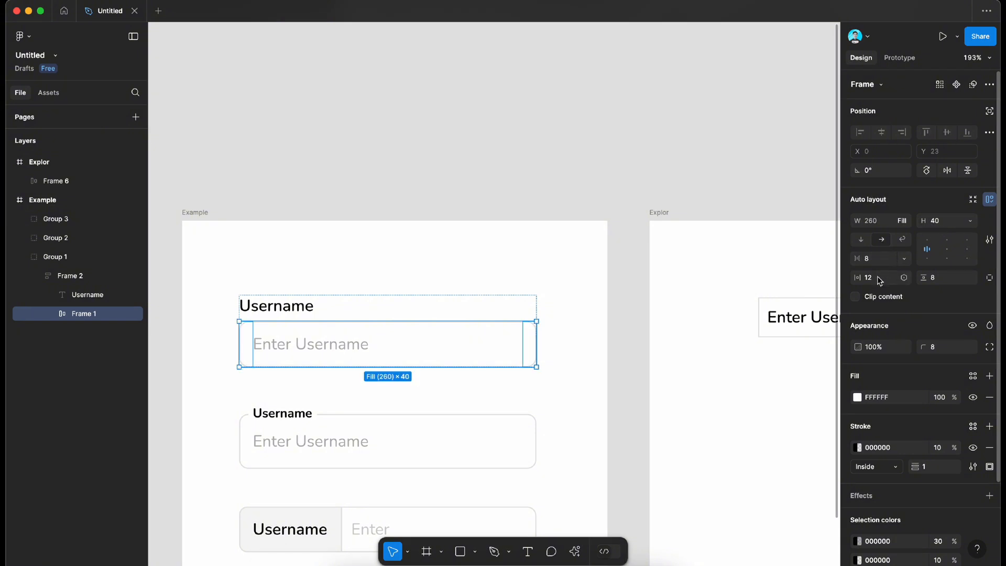
scroll(612, 319, "right", 8)
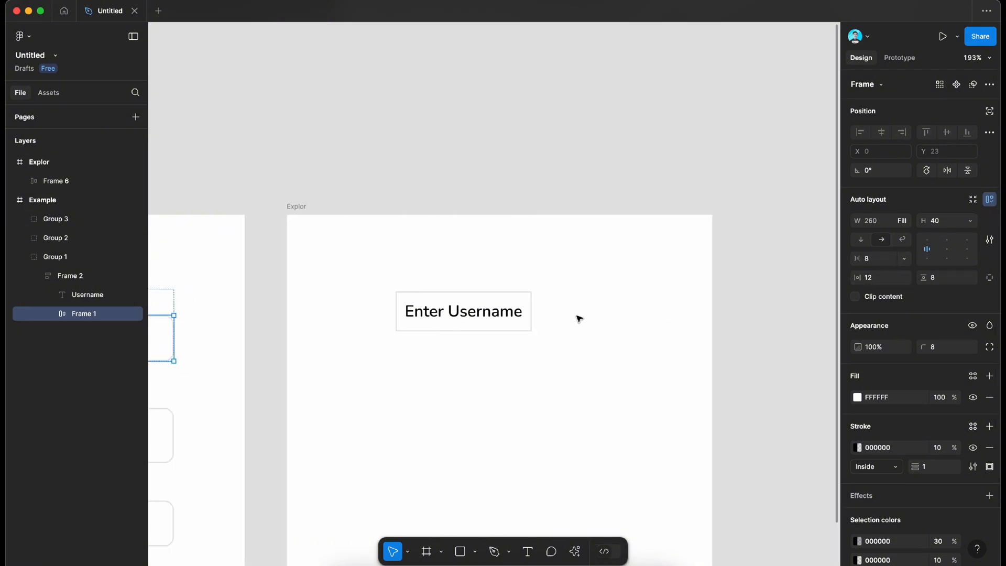
left_click(529, 306)
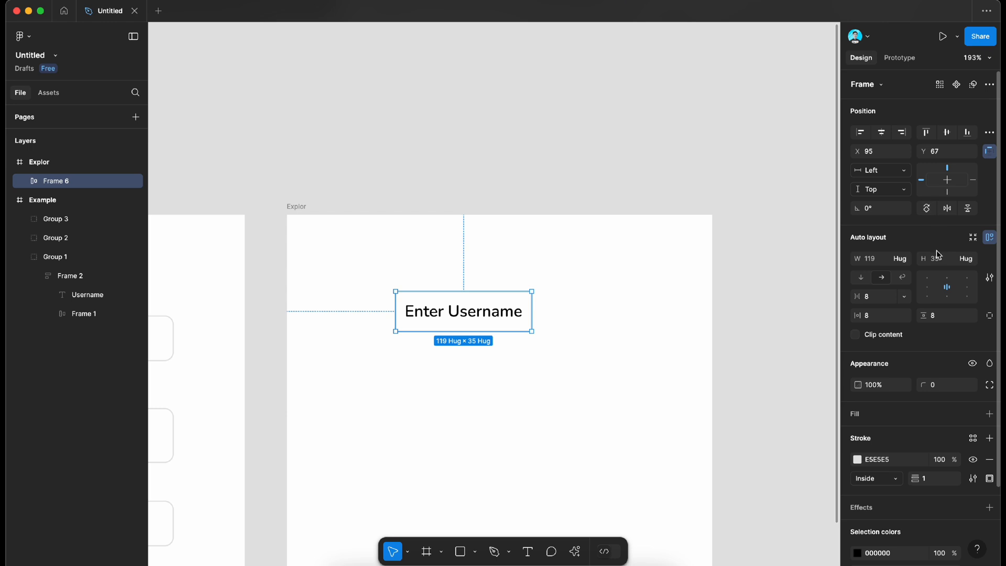
type("40")
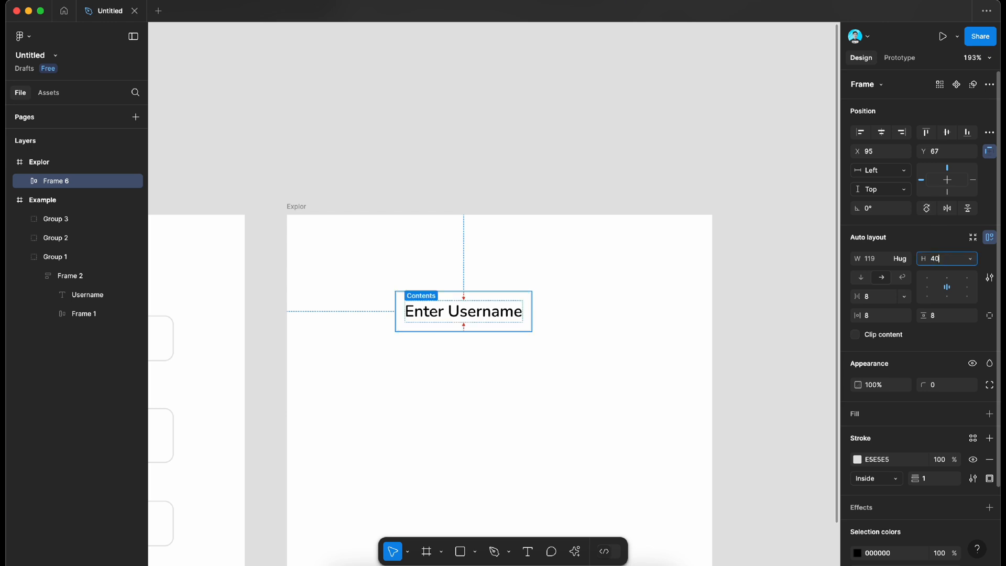
key("Return")
type("12")
key("Return")
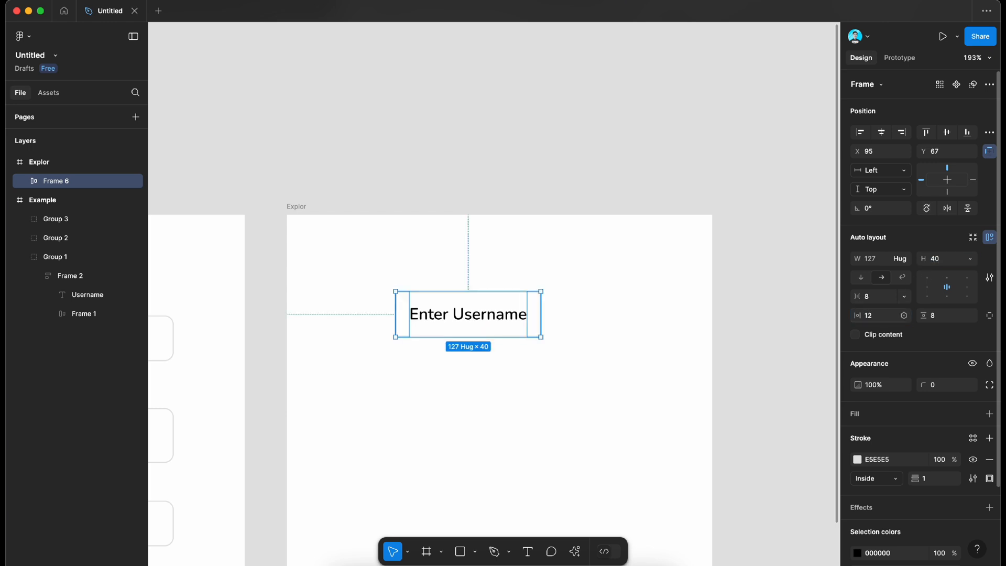
Step: Set the new input frame's corner radius to 8, matching the first example field
scroll(431, 334, "left", 5)
left_click(413, 335, "super")
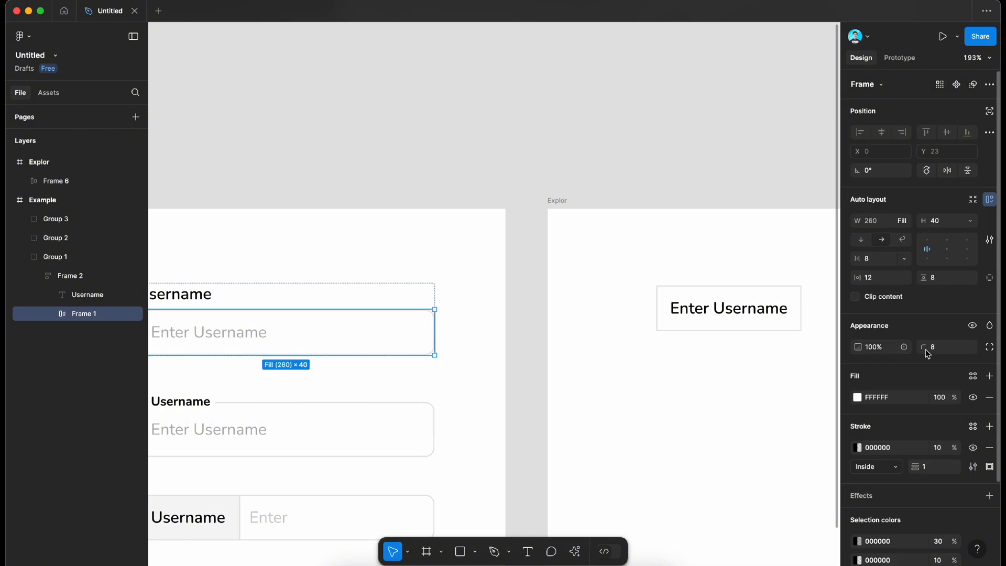
left_click(794, 314)
left_click(791, 312, "super")
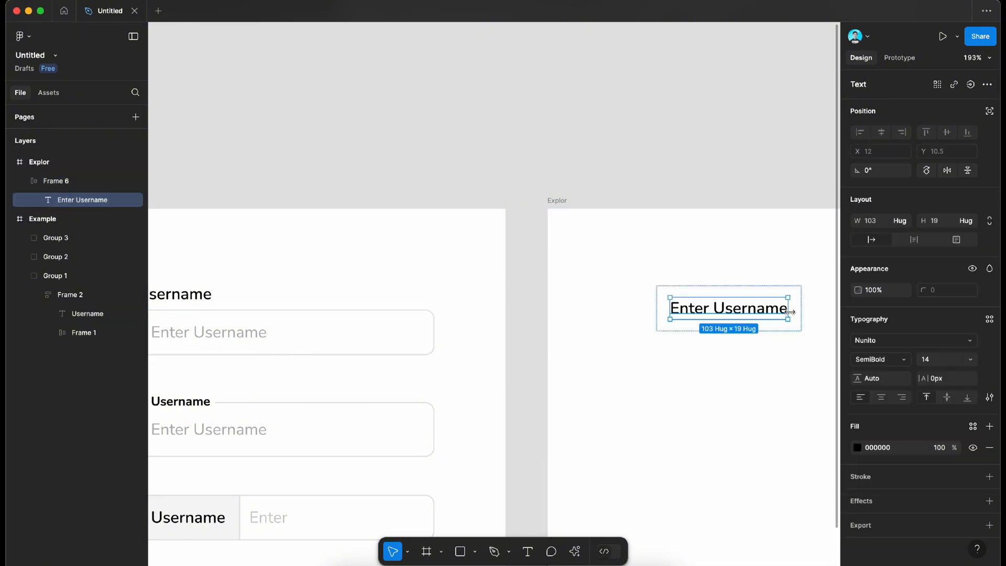
left_click(801, 313, "super")
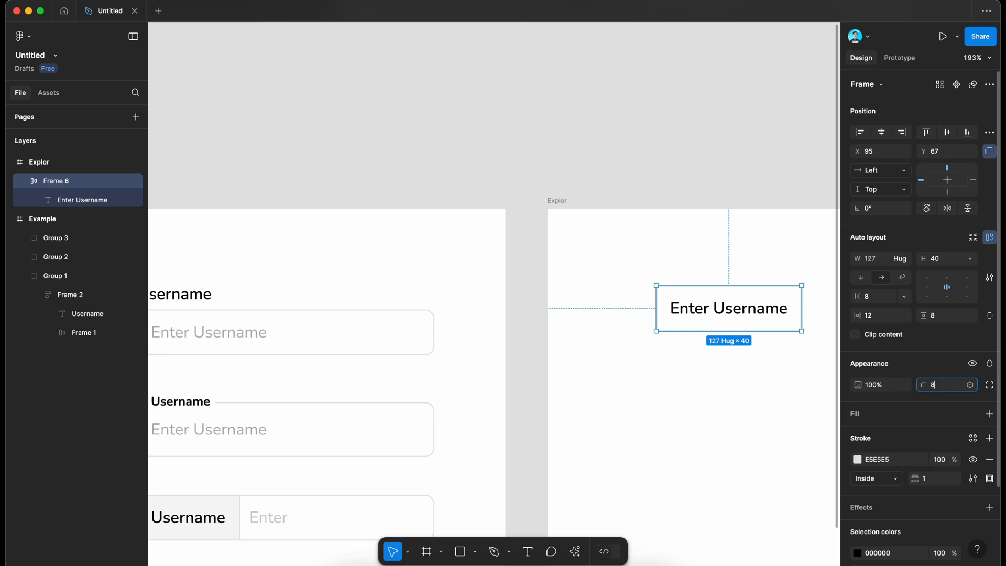
type("8")
key("Return")
scroll(744, 308, "right", 3)
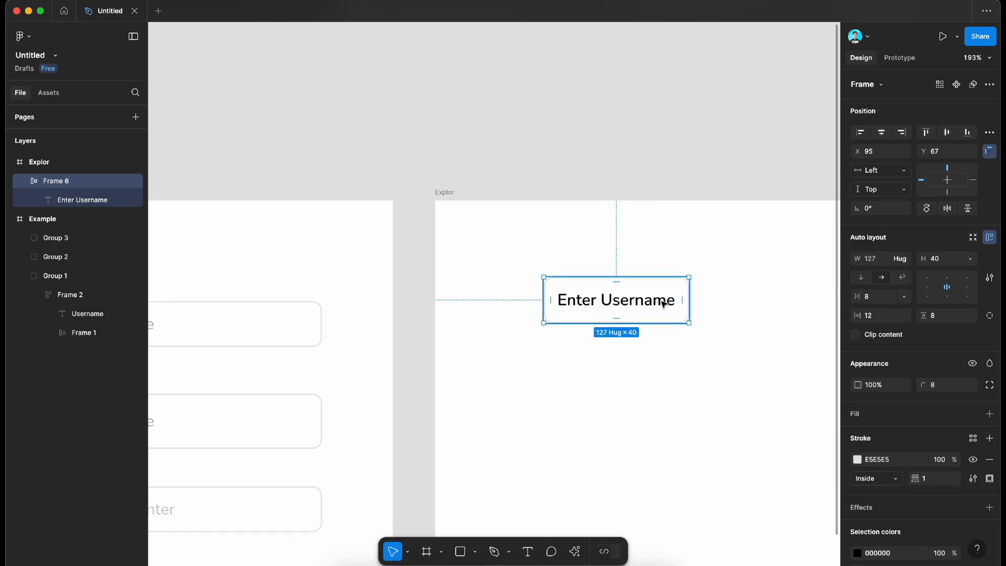
Step: Change the placeholder text to Regular weight and fill it with the grey B2B2B2 sampled from the example's placeholder
scroll(664, 304, "left", 5)
left_click(801, 309)
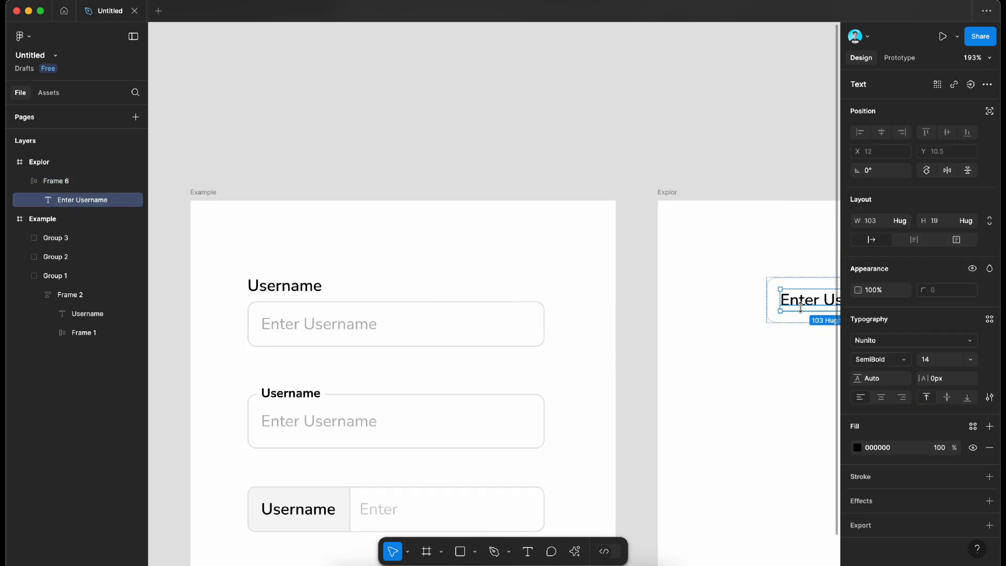
left_click(877, 364)
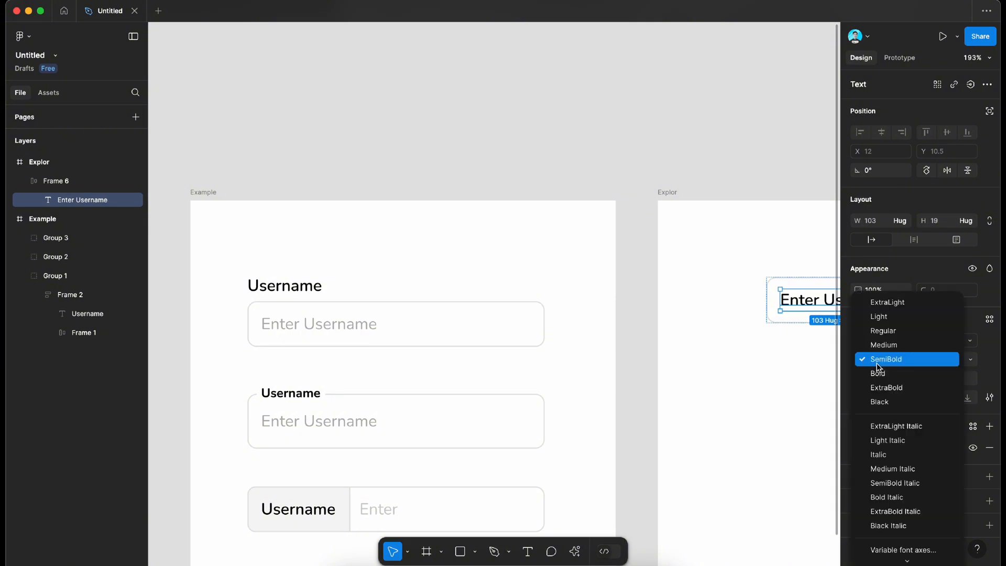
left_click(885, 331)
left_click(858, 447)
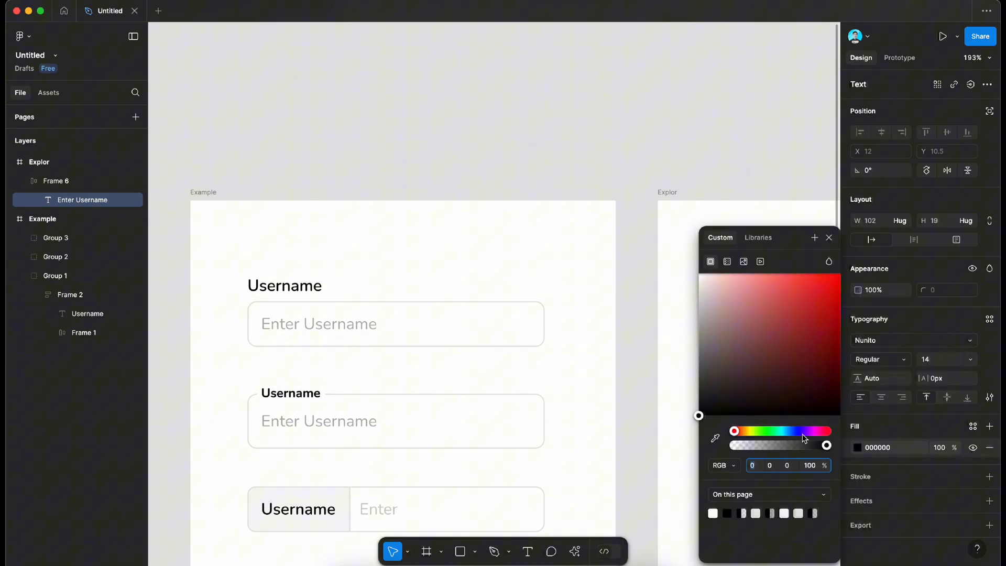
left_click(715, 438)
scroll(359, 312, "up", 5)
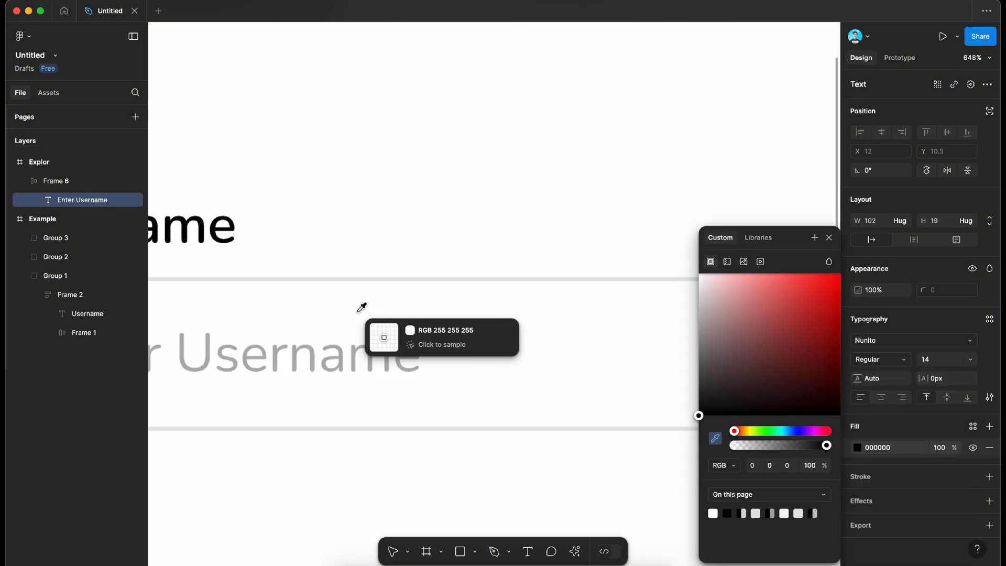
left_click(360, 351)
scroll(358, 355, "down", 5)
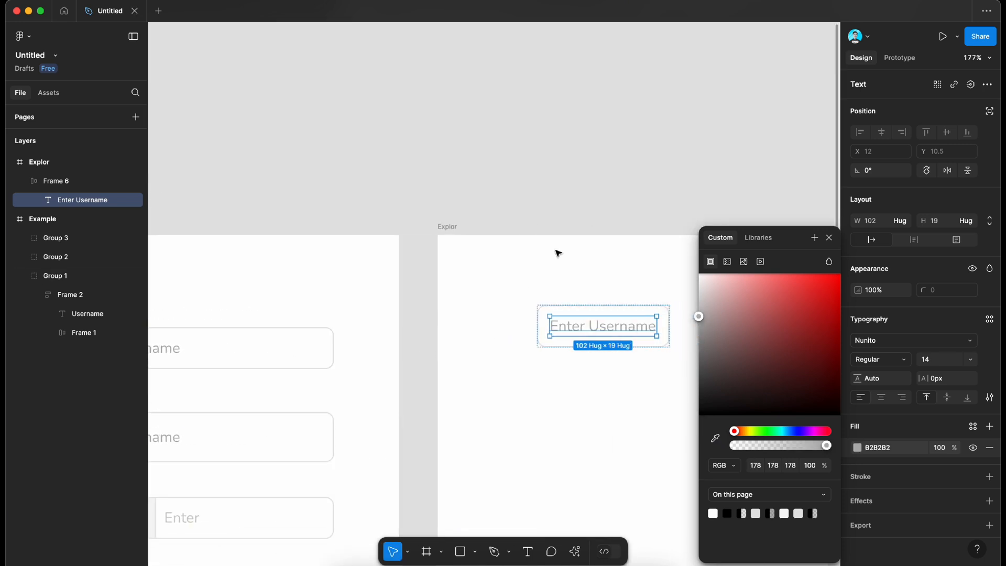
left_click(558, 254)
Step: Move the input frame to about X 45, Y 94, widened to about 230, and left-align its placeholder text
key("super+backslash")
left_click(649, 336)
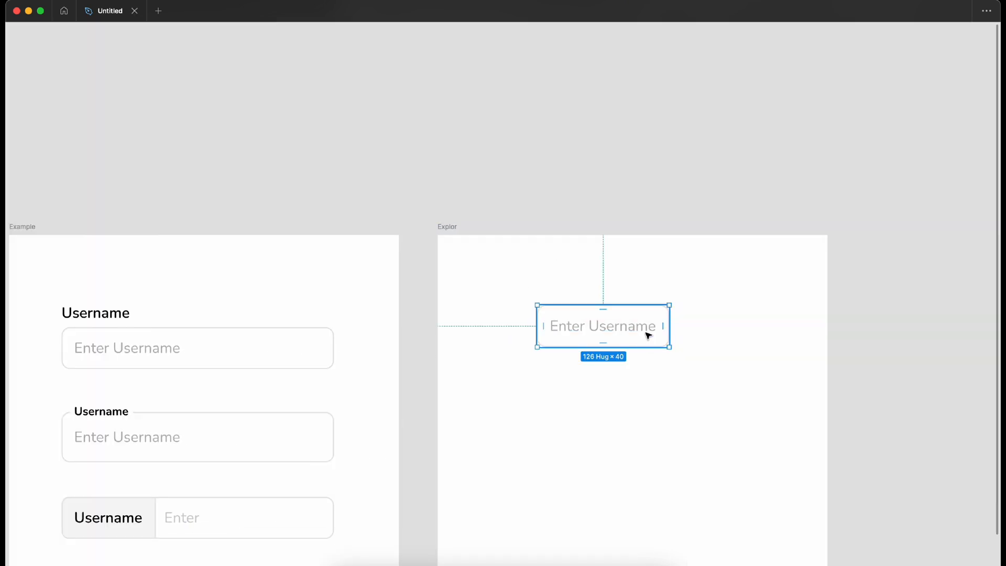
left_click_drag(649, 335, 727, 351)
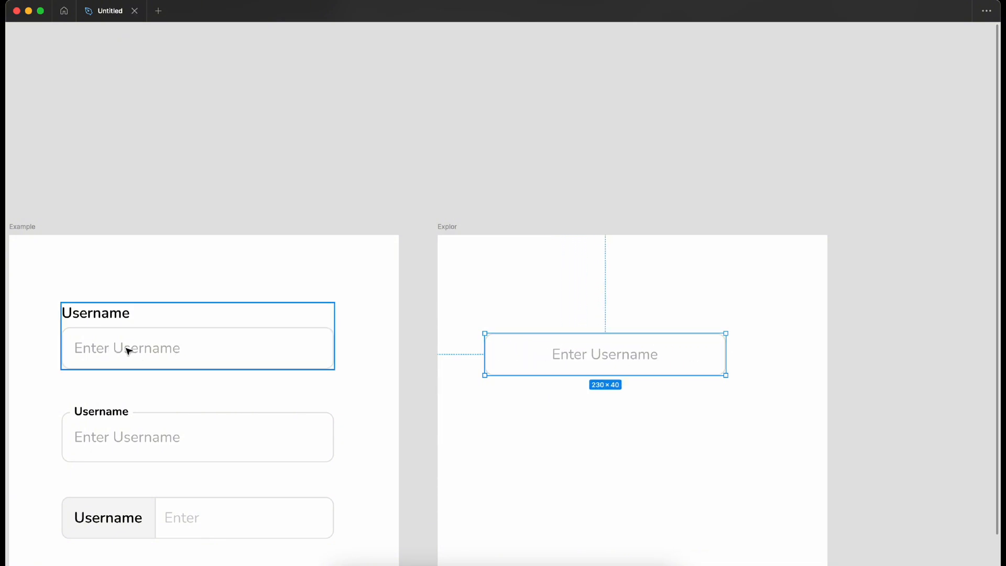
key("super+backslash")
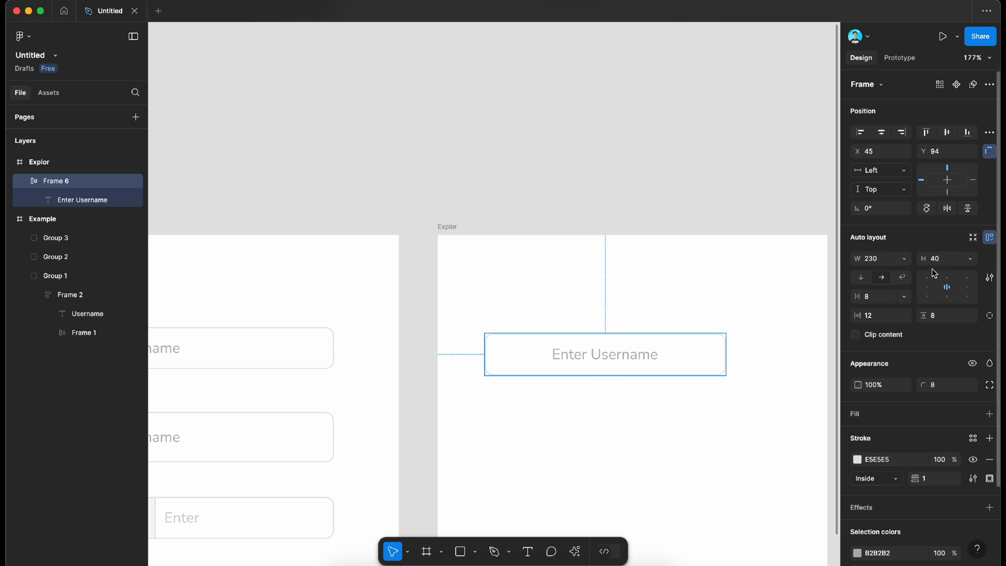
left_click(612, 231)
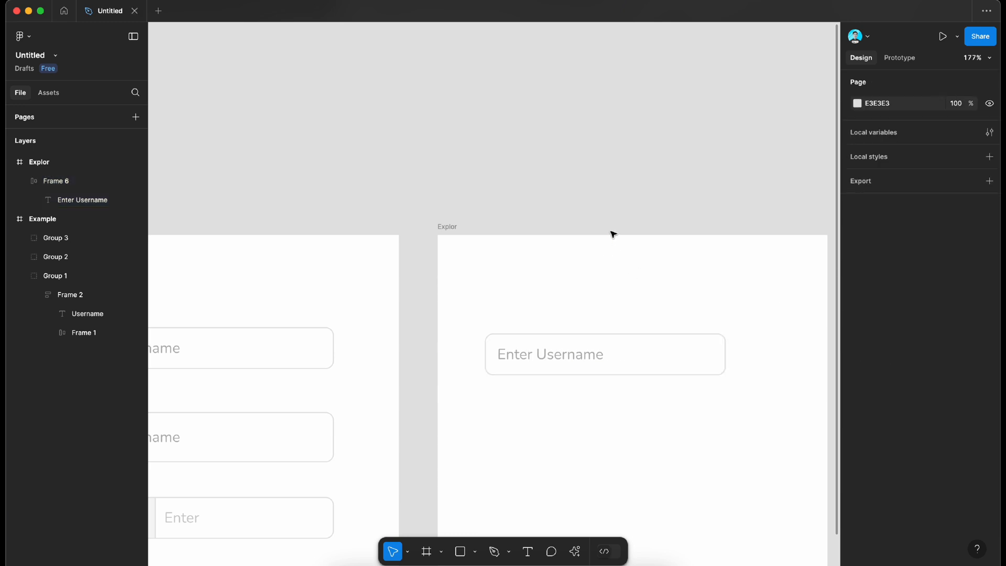
Step: Add the label text "Username" just above the new input field, aligned with the field's left edge at X 45
scroll(611, 231, "left", 5)
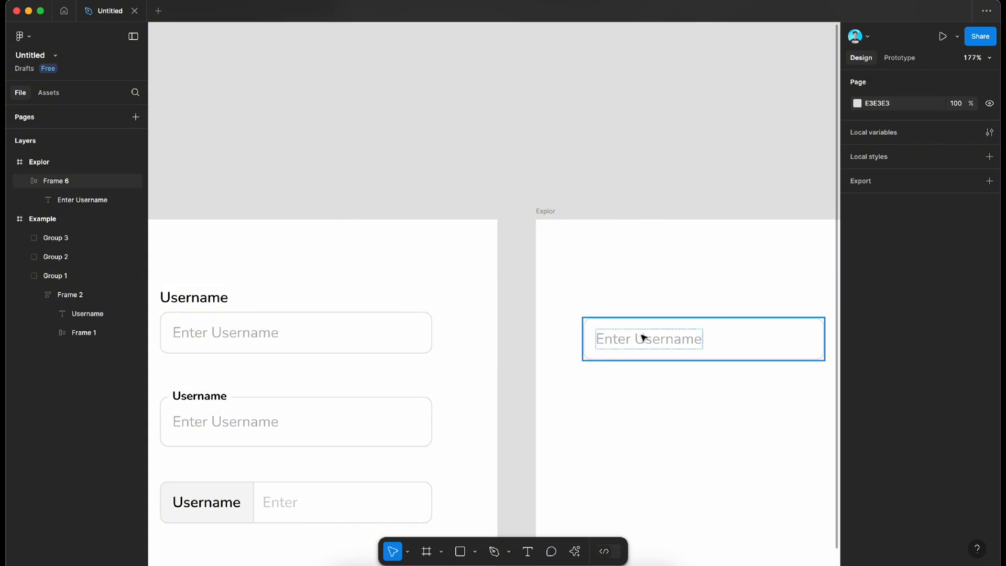
left_click(528, 552)
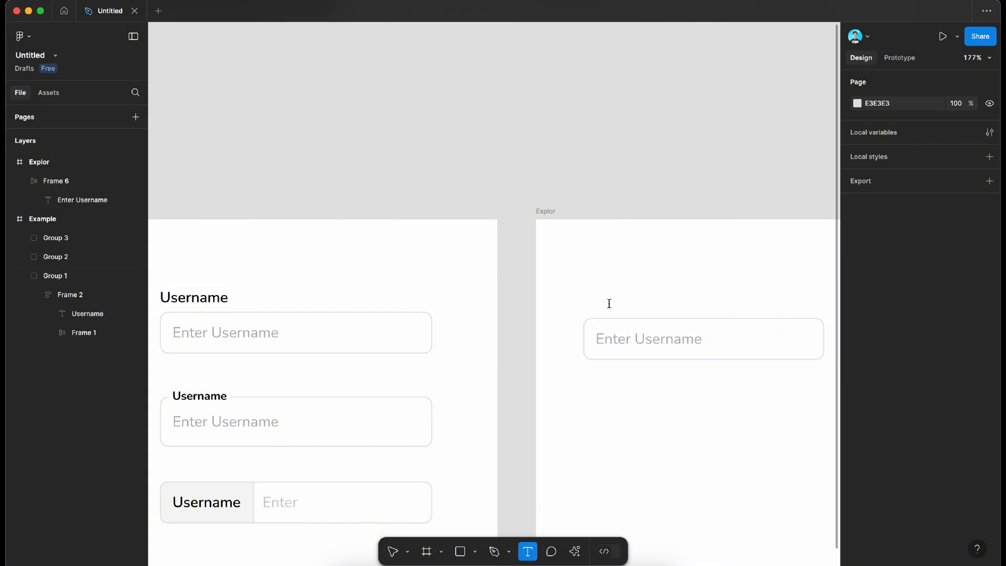
left_click(609, 304)
type("User")
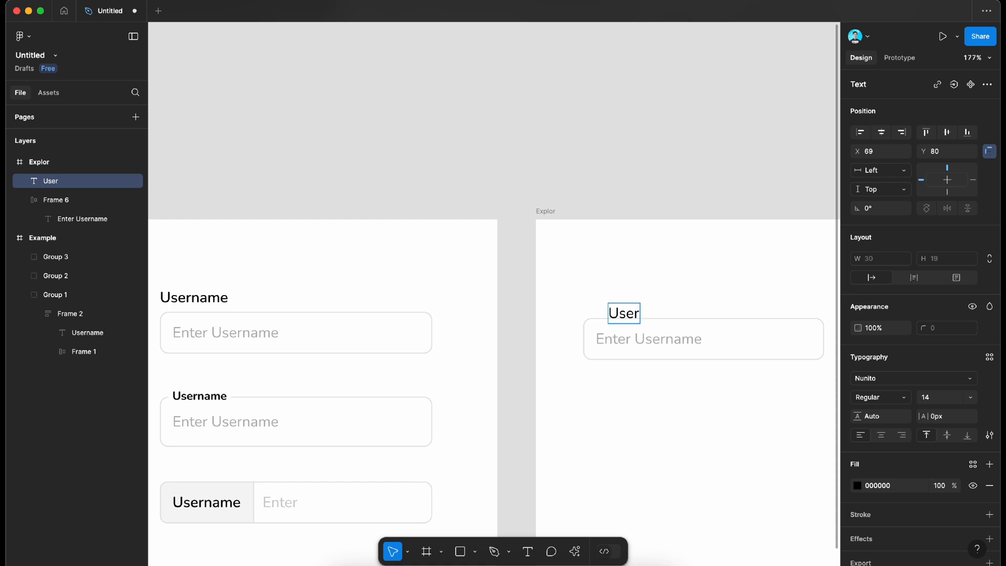
type("name")
key("Escape")
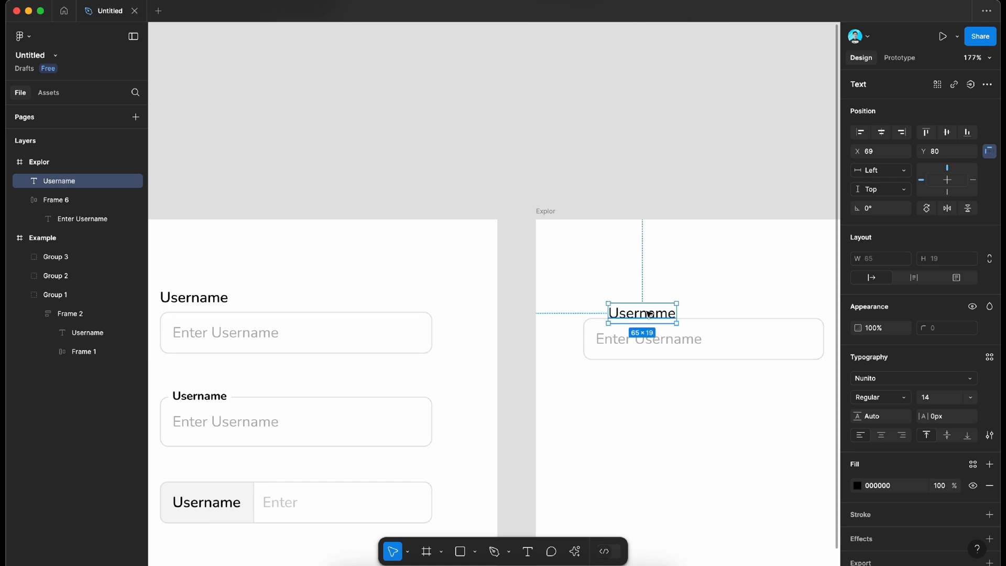
left_click_drag(650, 313, 625, 305)
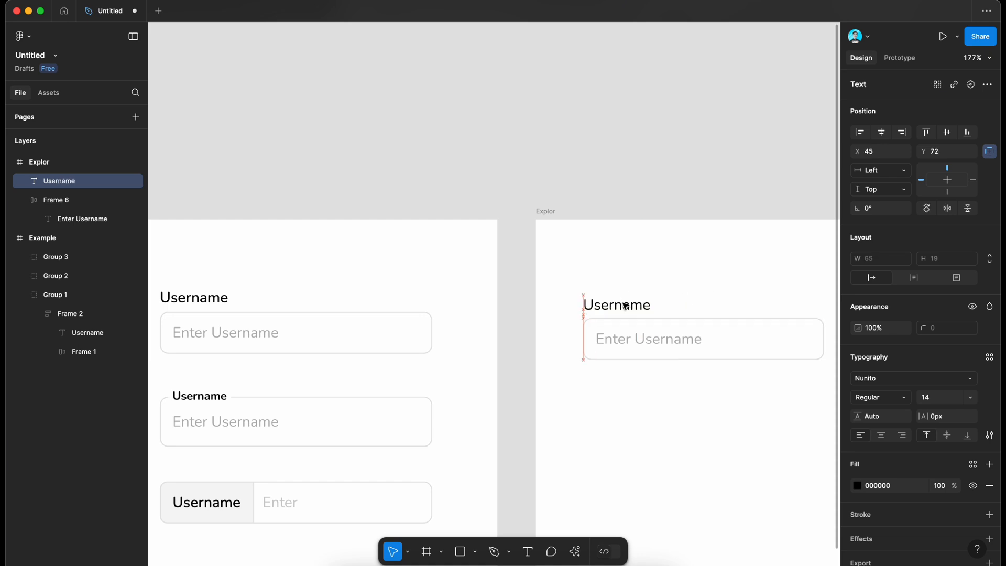
Step: Combine the Username label and the input frame into a vertical auto layout with a gap of 4
left_click(642, 338, "shift")
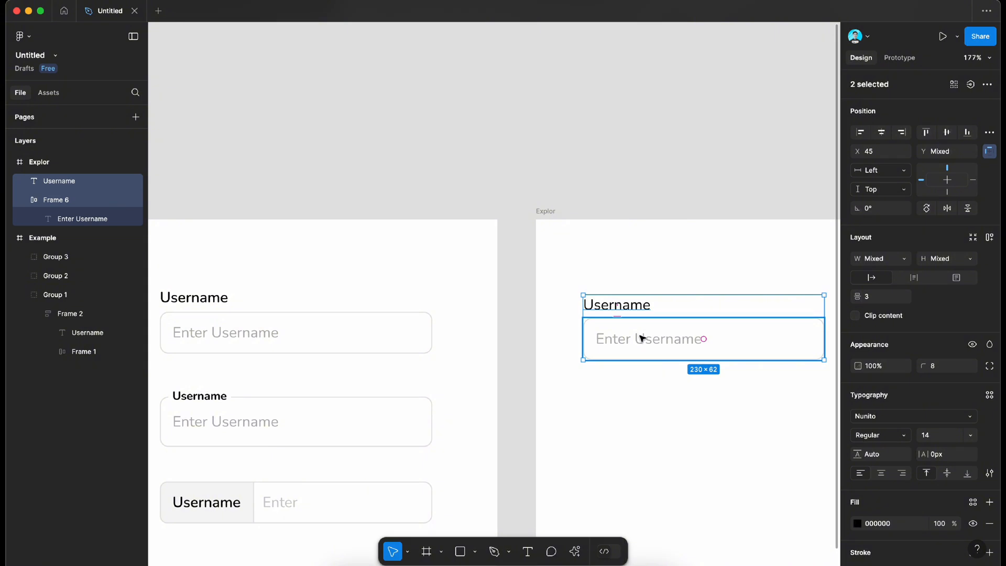
key("shift+a")
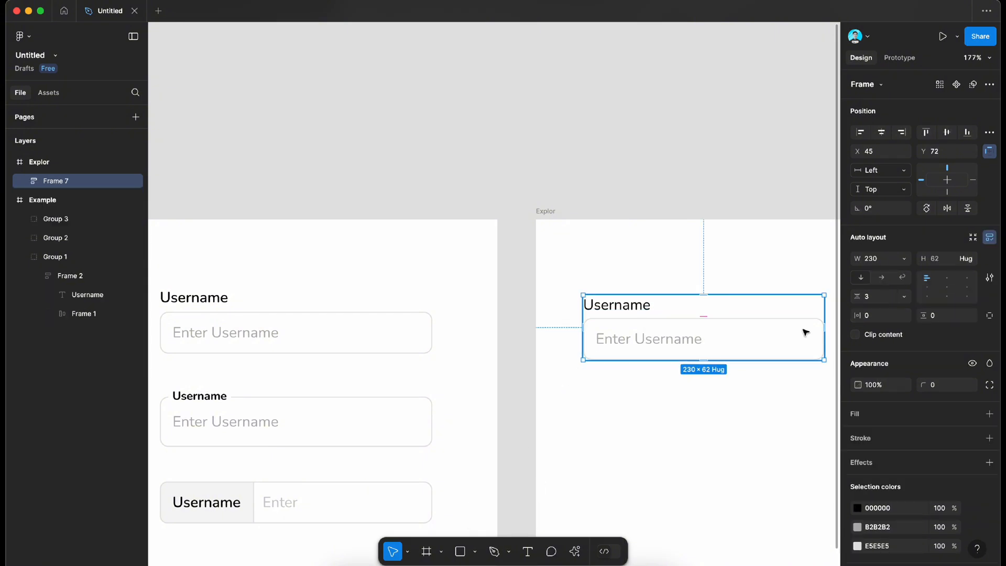
left_click(884, 300)
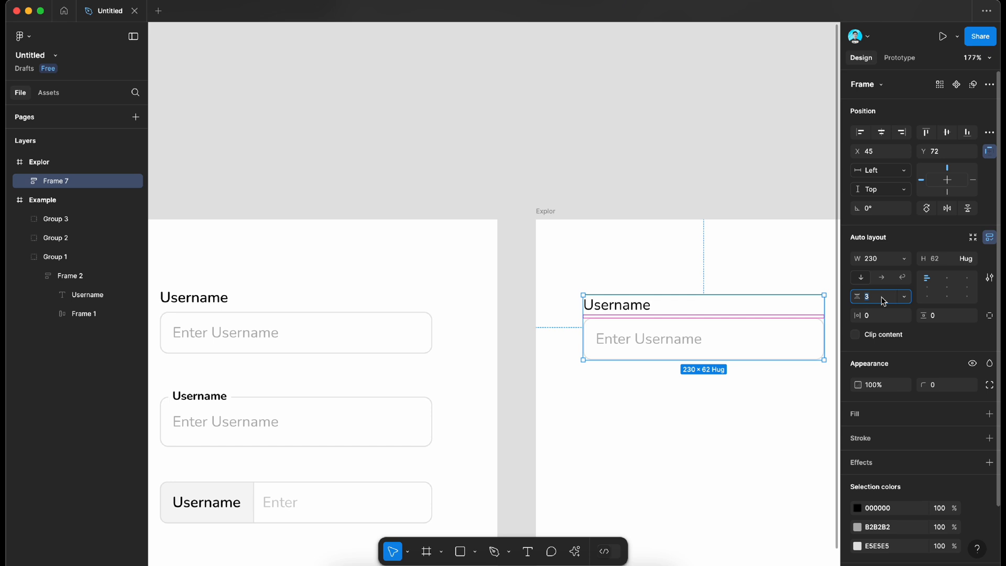
type("4")
key("Return")
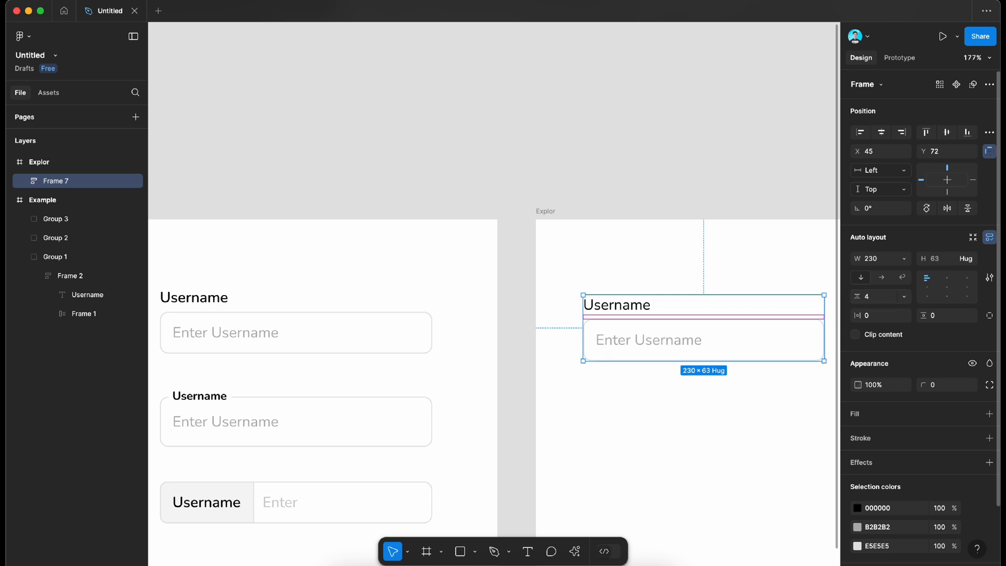
Step: Change the Username label above the new input field to SemiBold weight
left_click(618, 310)
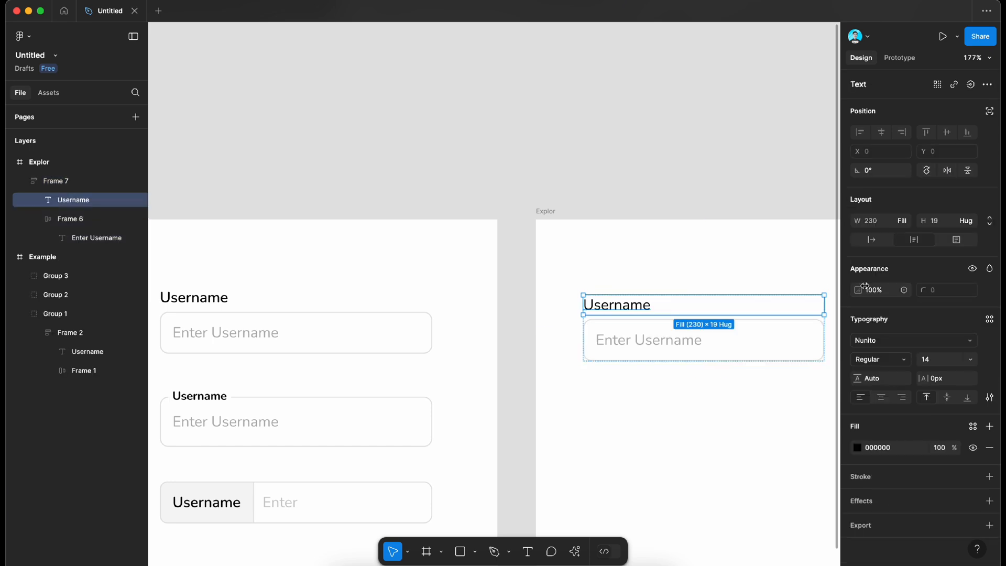
left_click(884, 356)
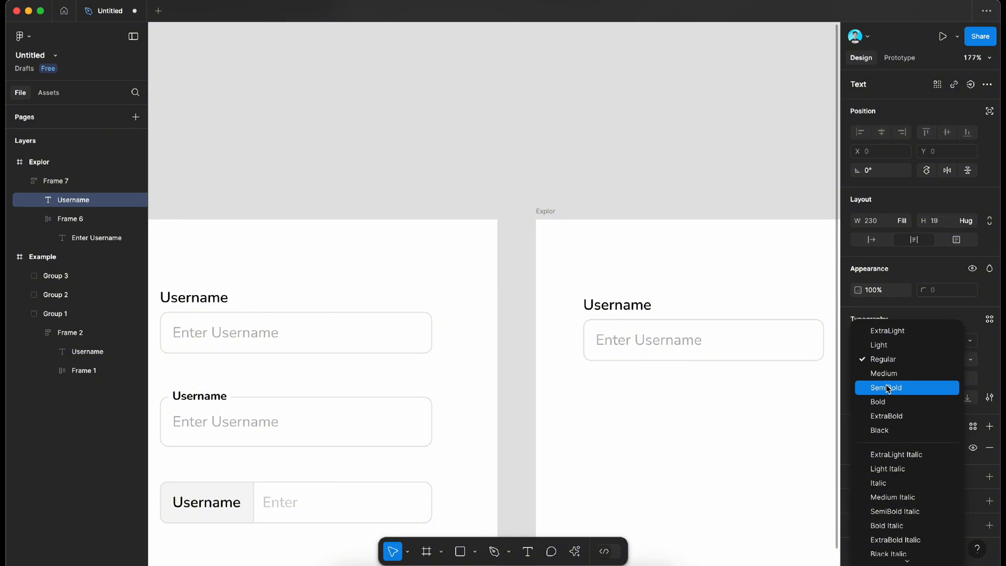
left_click(886, 388)
left_click(754, 183)
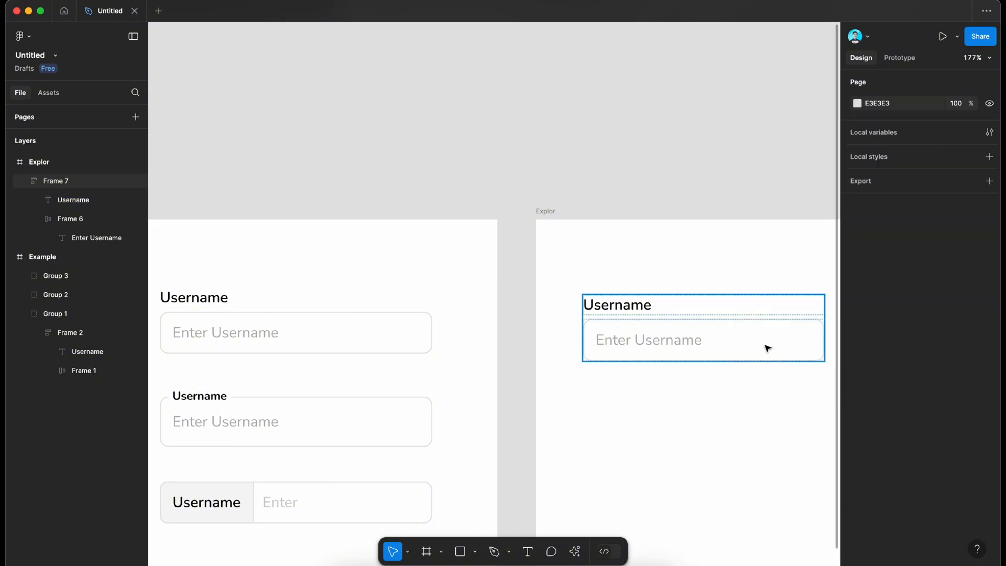
Step: Move the labelled field to about X 42, Y 63 in the Explor frame and widen it to about 283
left_click_drag(766, 348, 763, 339)
scroll(826, 321, "right", 2)
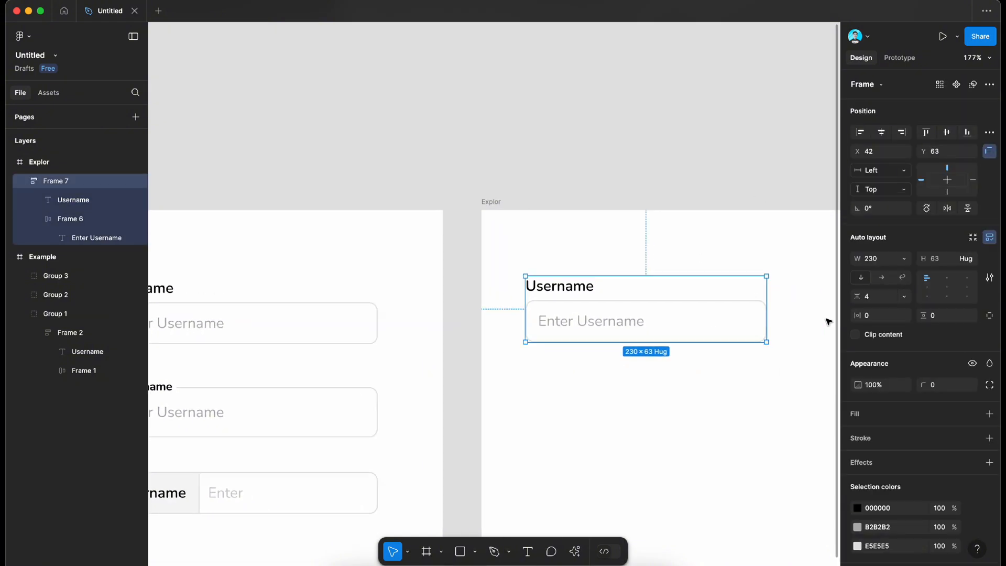
scroll(768, 338, "down", 2)
scroll(768, 338, "down", 2)
scroll(760, 325, "left", 2)
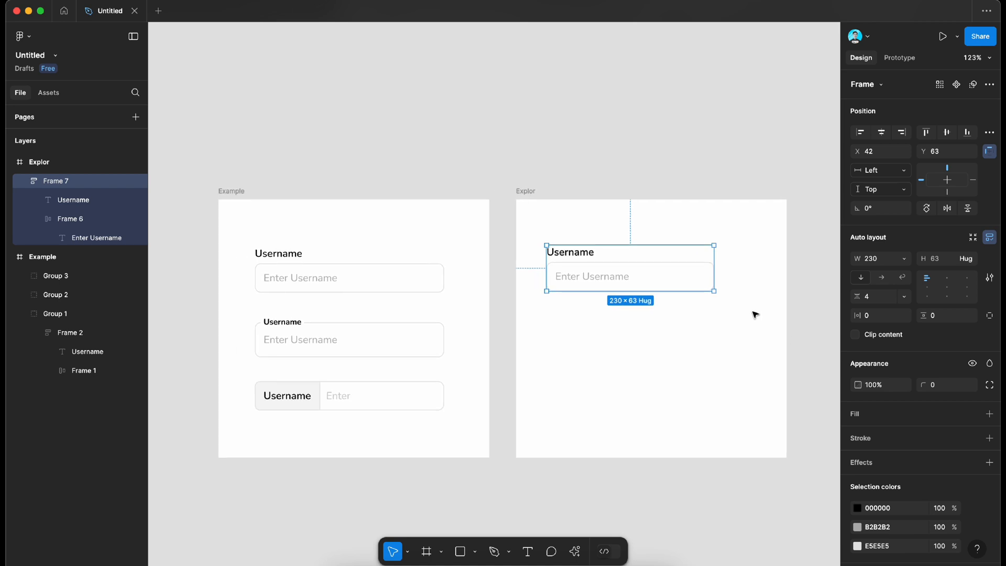
left_click_drag(729, 270, 753, 270)
left_click(792, 293)
left_click(714, 283)
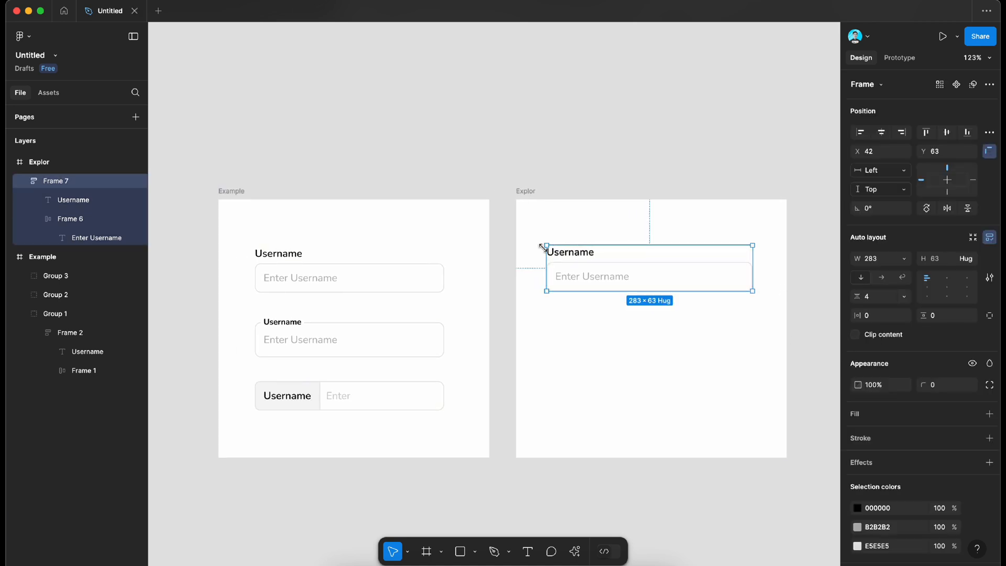
Step: Duplicate the labelled field and place the copy directly below the original in the Explor frame
scroll(567, 247, "up", 5)
scroll(566, 250, "down", 3)
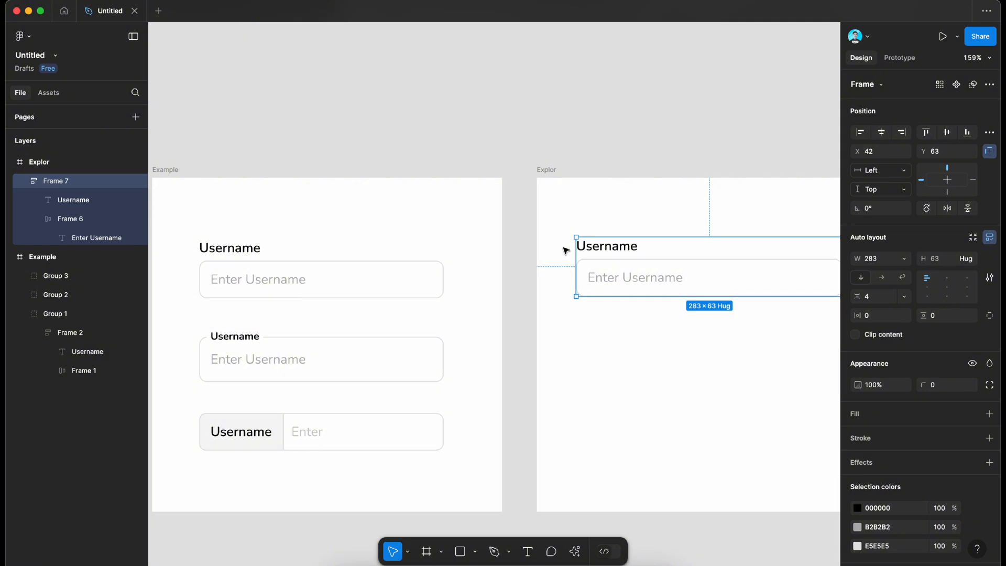
key("super+d")
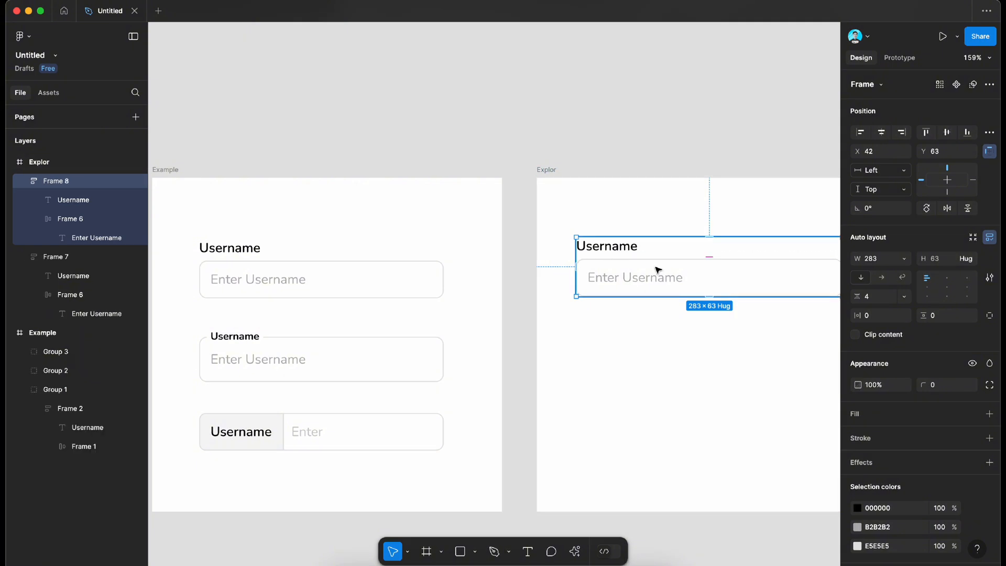
left_click_drag(654, 268, 658, 348)
Step: Set the Username label in the duplicated field to auto width
double_click(627, 330)
scroll(627, 330, "up", 5)
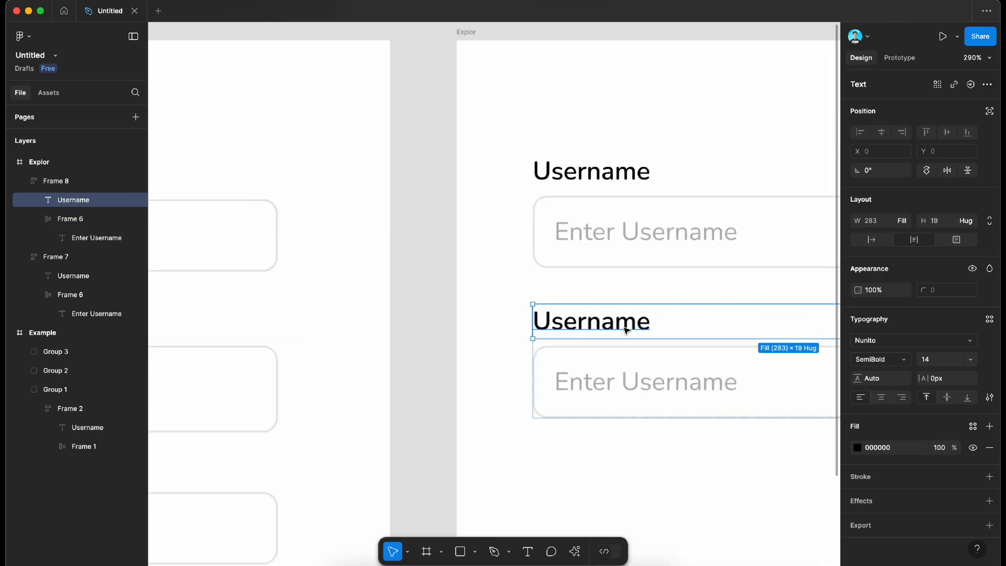
scroll(627, 331, "down", 5)
scroll(627, 331, "right", 3)
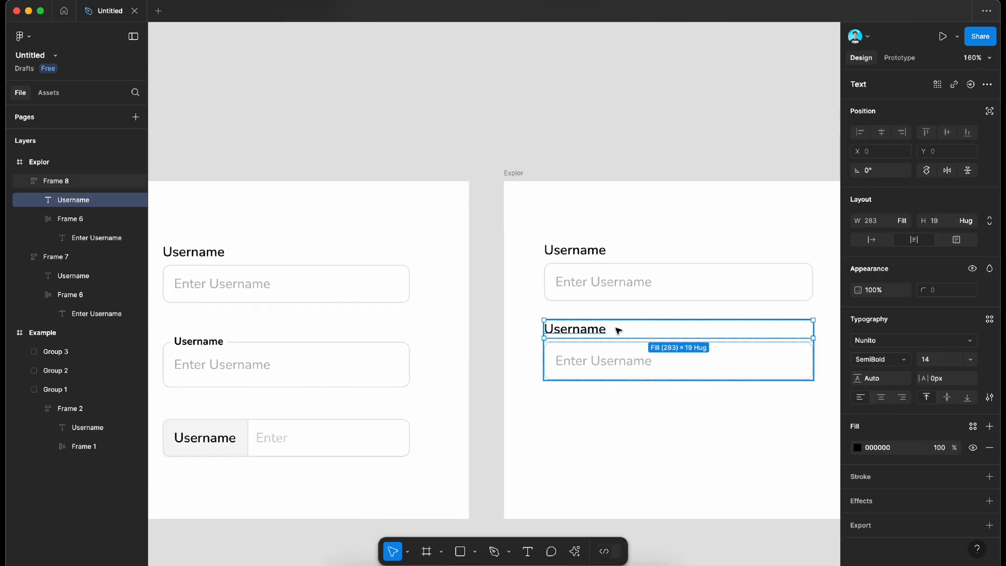
left_click(871, 243)
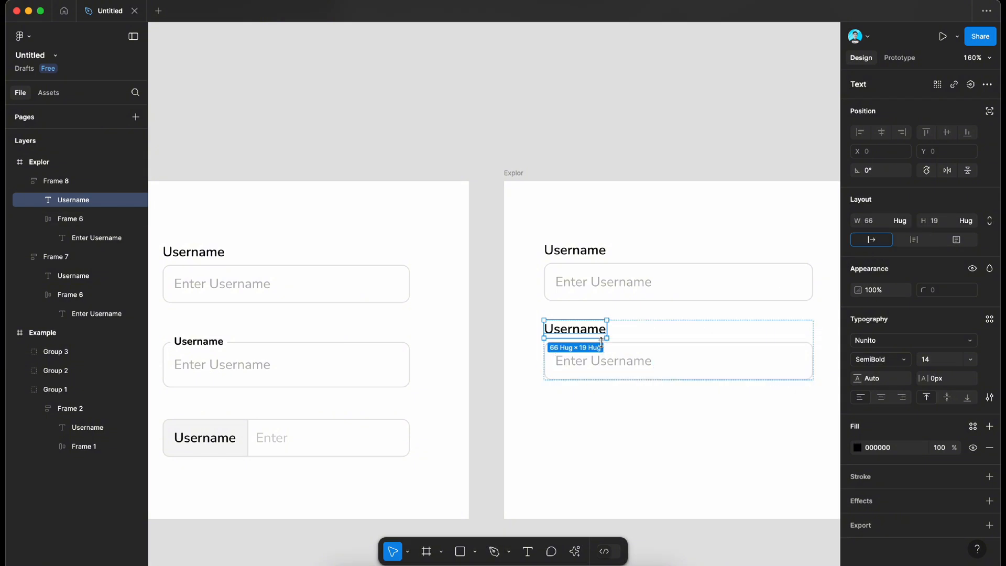
Step: Wrap the duplicated field's Username label in its own auto layout frame and give that frame a white FFFFFF fill
key("shift+a")
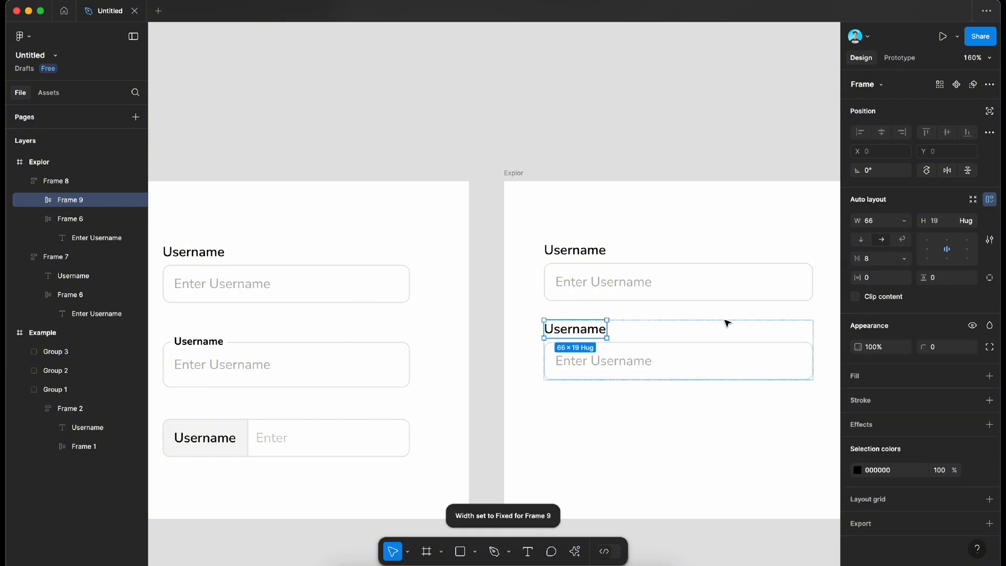
left_click(990, 376)
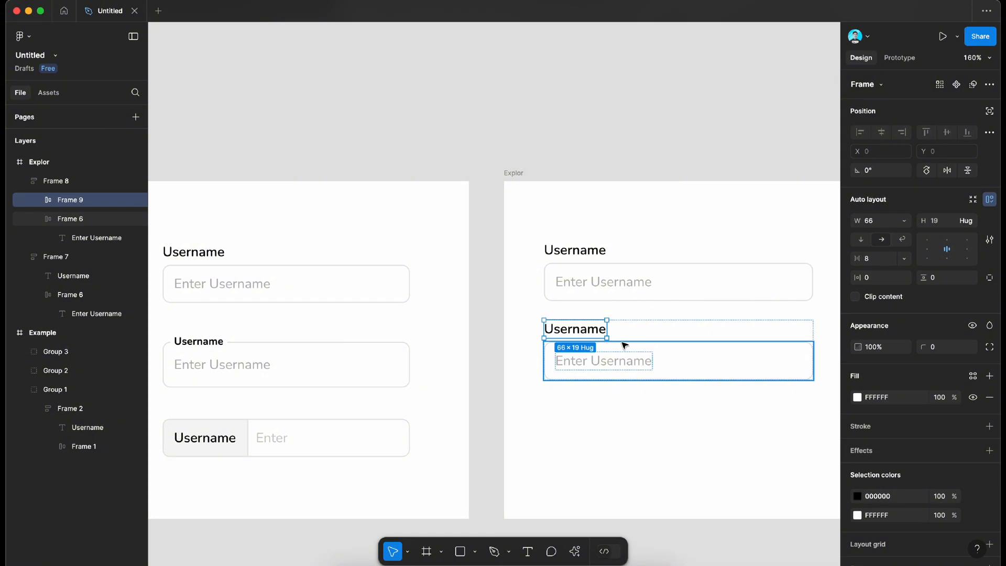
scroll(609, 342, "up", 3)
scroll(610, 342, "up", 3)
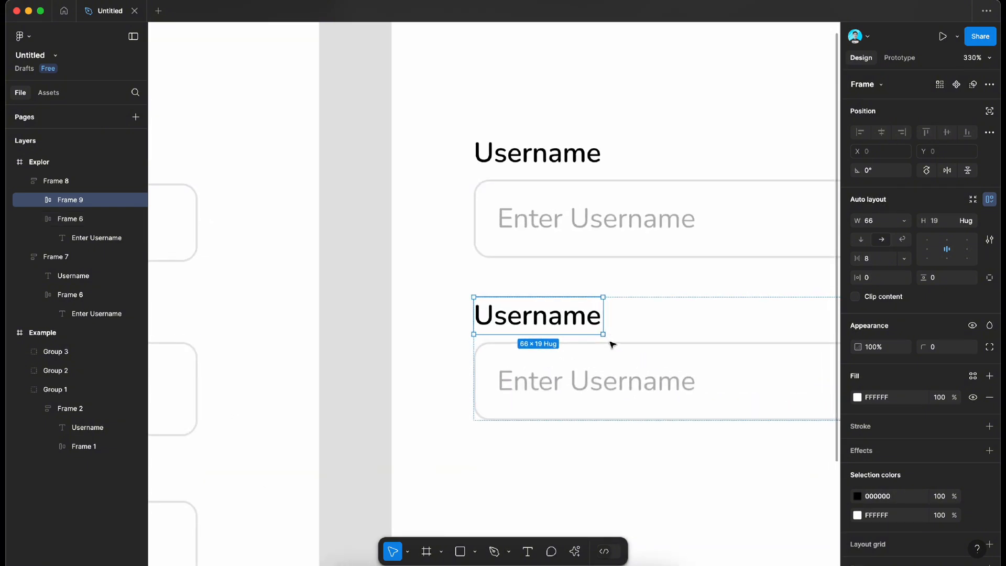
scroll(589, 348, "down", 4)
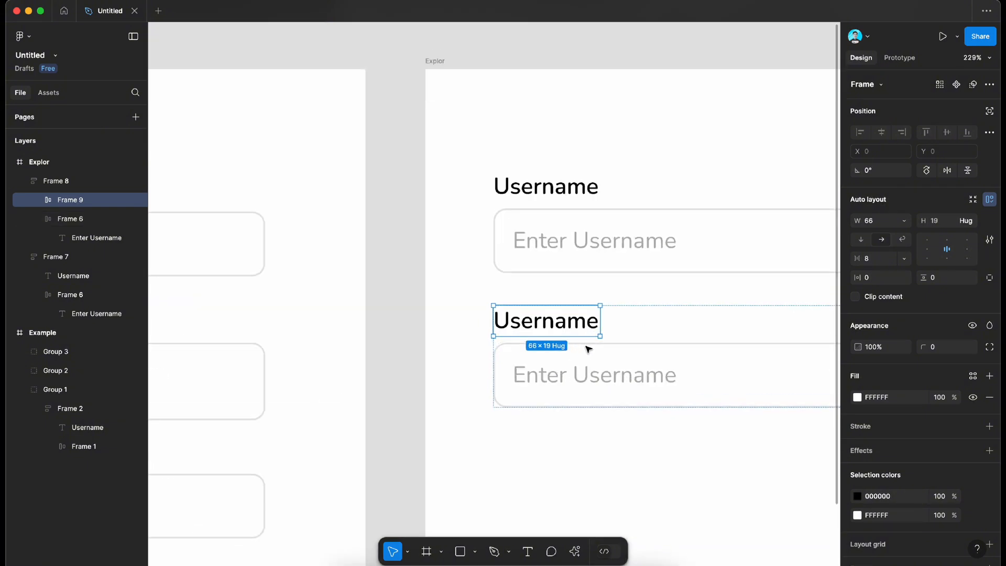
scroll(588, 348, "up", 2)
scroll(572, 359, "down", 4)
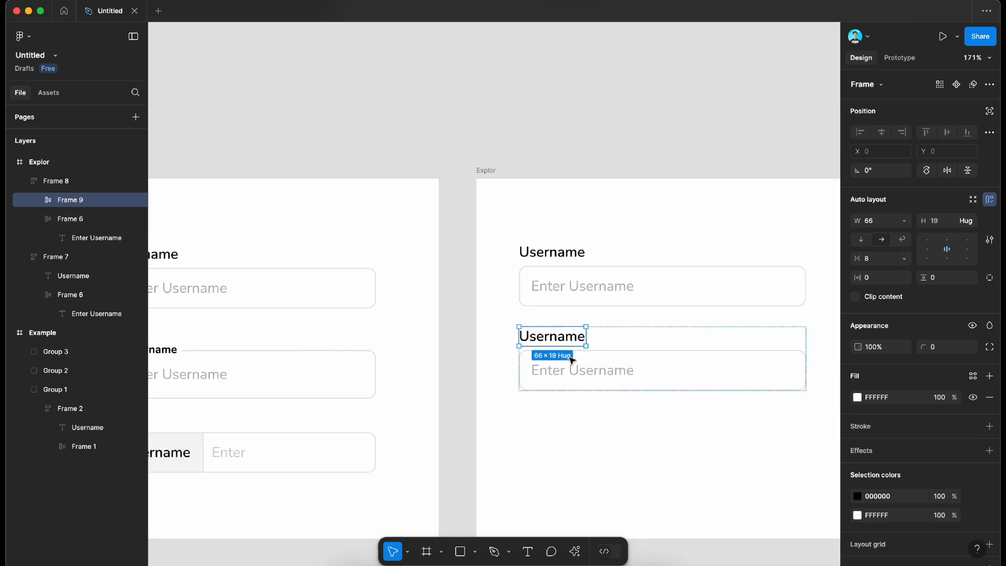
scroll(572, 360, "left", 3)
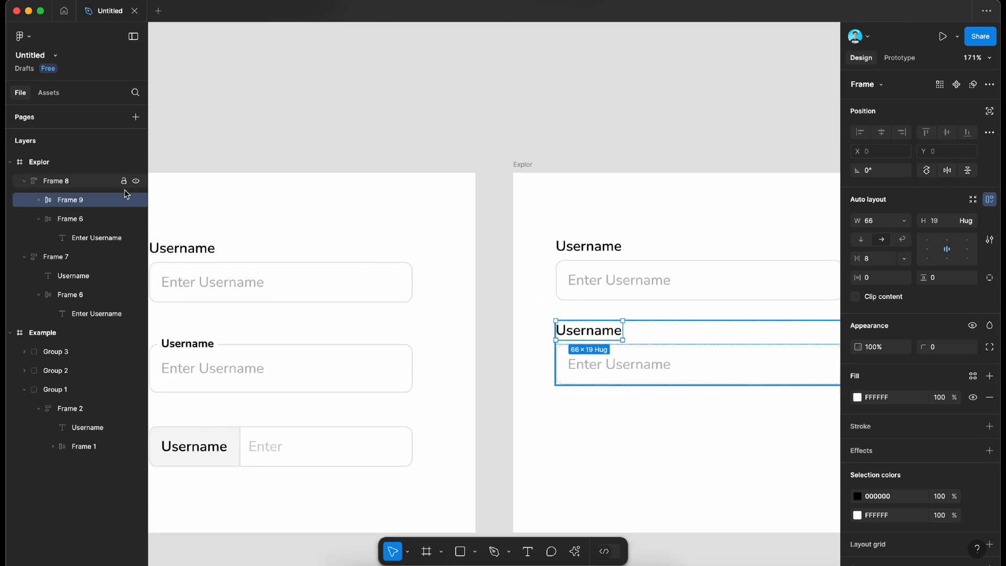
left_click(38, 200)
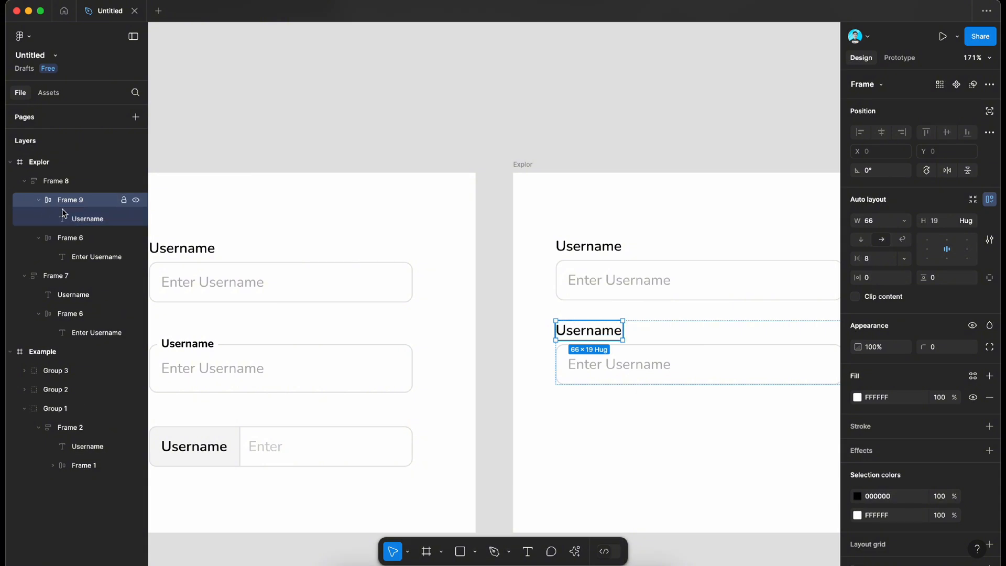
left_click(39, 200)
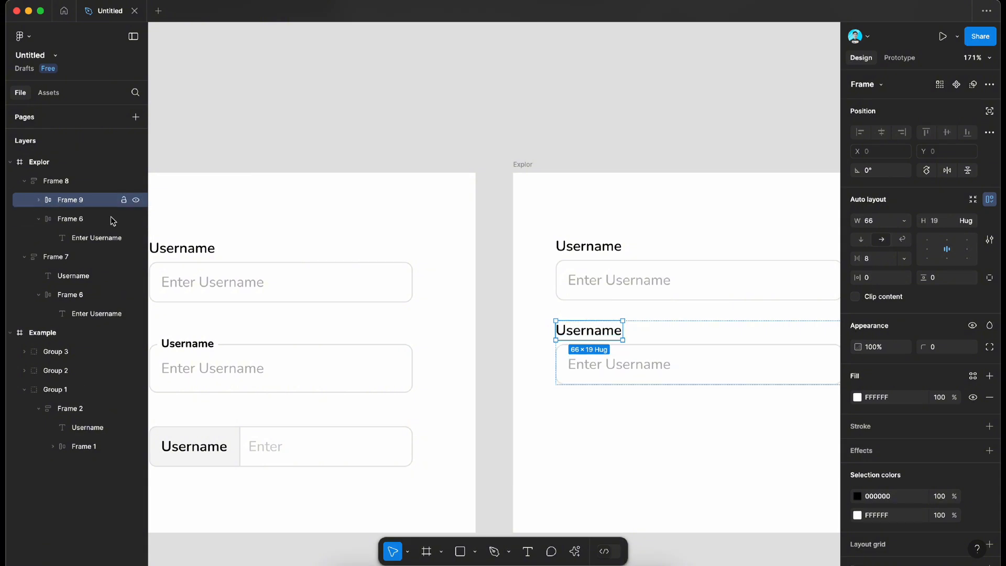
Step: Make the label frame ignore auto layout and move it to X 12, Y -9, over the second field's upper border
left_click(990, 112)
scroll(654, 278, "up", 5, "ctrl")
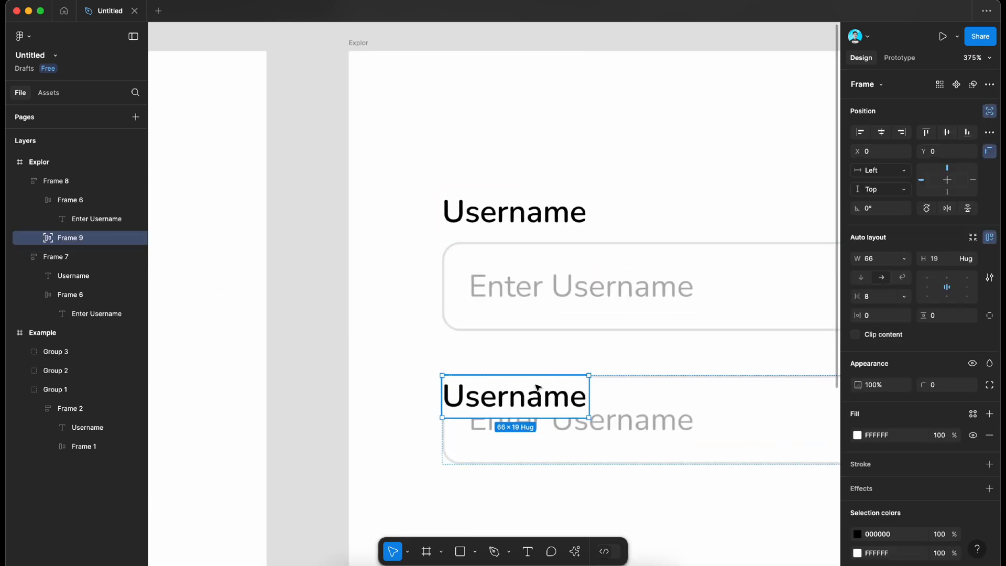
key("Up")
key("Up")
key("Up")
key("Up")
key("Up")
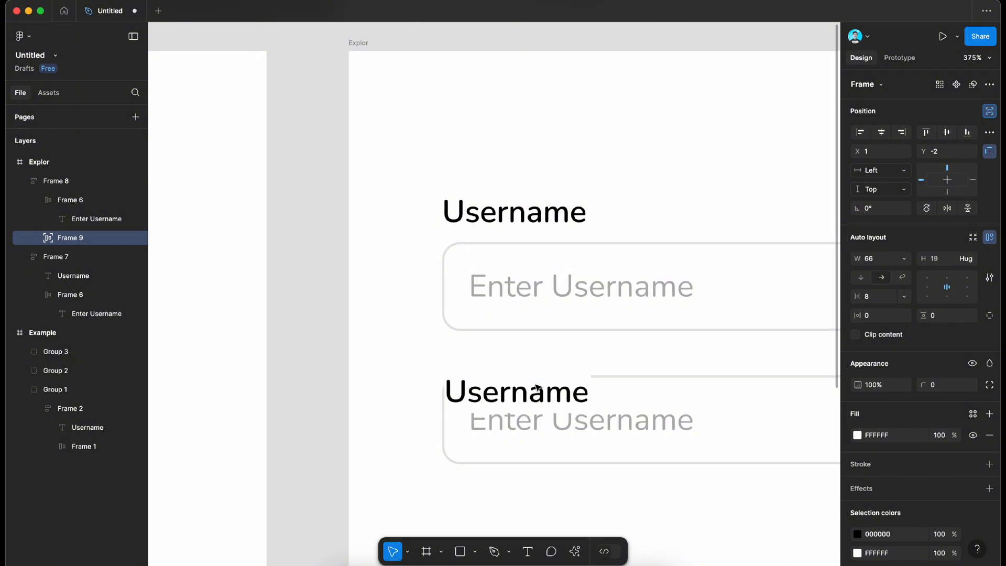
key("Right")
key("Right")
key("Right")
key("Right")
key("Up")
key("Up")
key("Up")
key("Up")
key("Up")
key("Right")
key("Right")
key("Right")
key("Right")
key("Right")
key("Right")
key("Right")
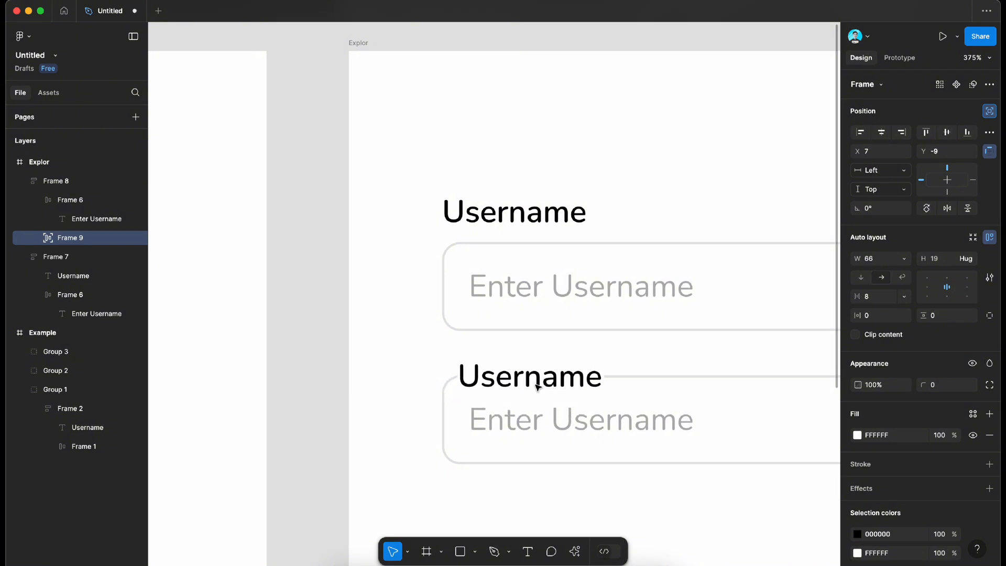
key("Right")
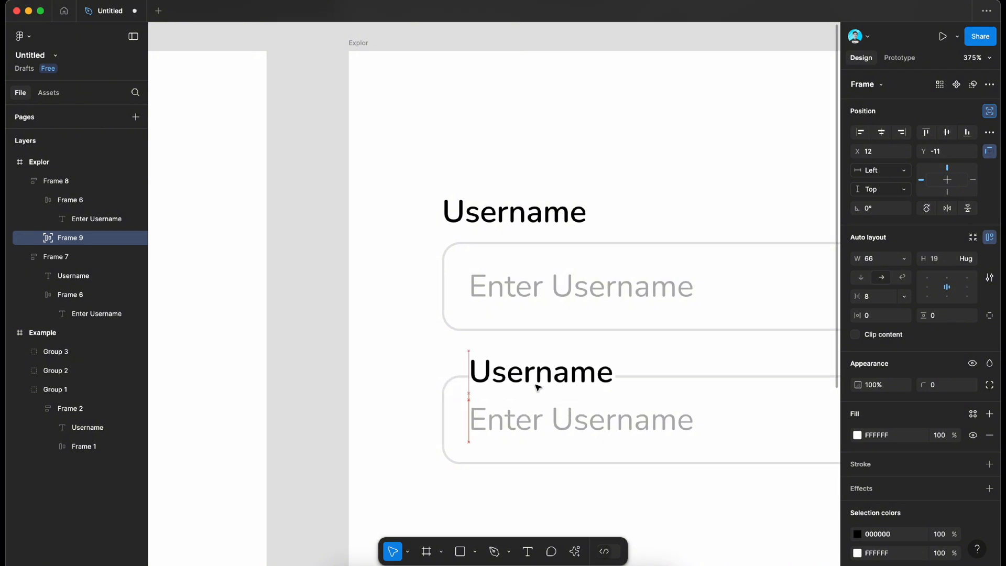
key("Down")
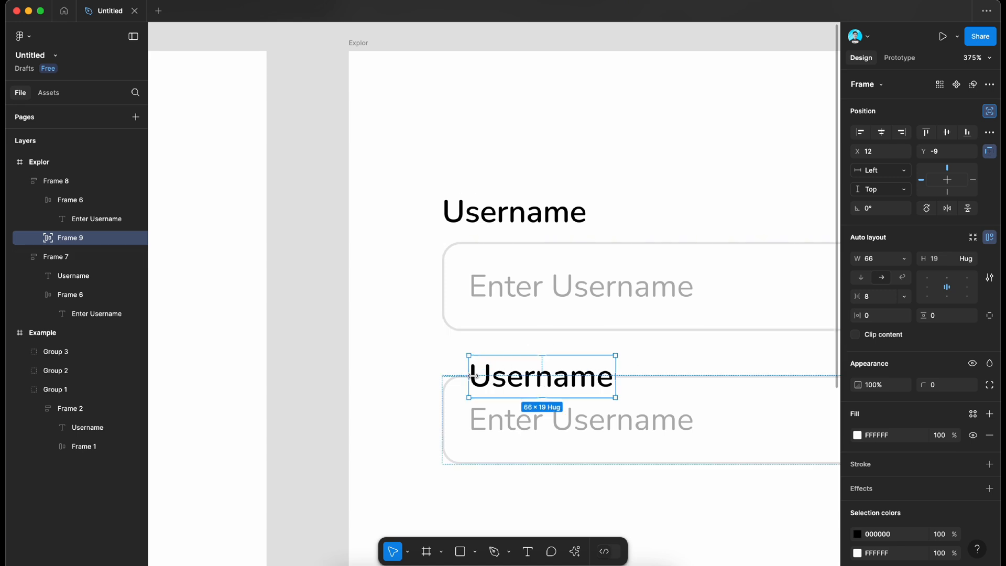
Step: Set the label frame's horizontal padding to 4 and the Username text inside it to auto width
left_click(876, 317)
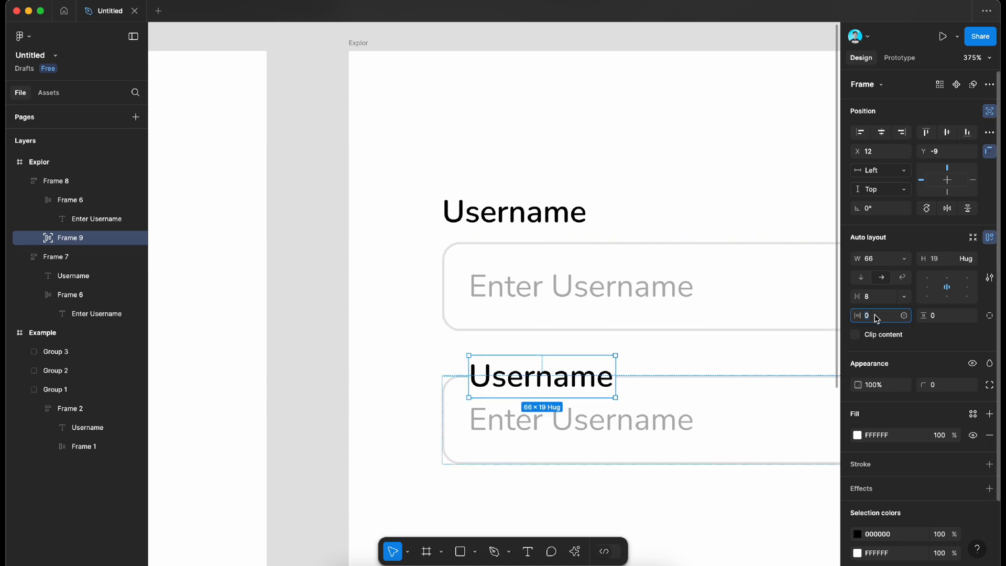
type("4")
key("Return")
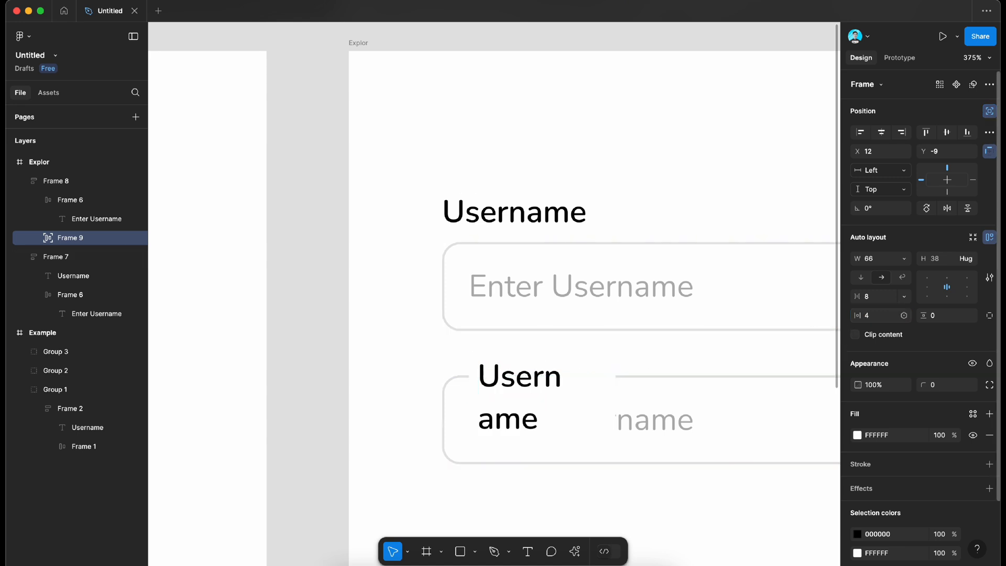
left_click(538, 387)
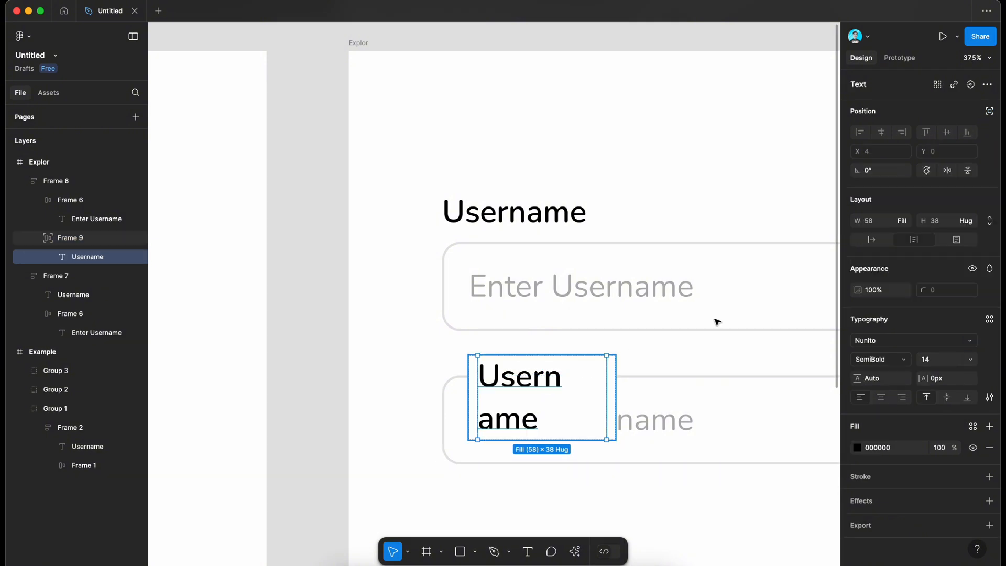
left_click(872, 240)
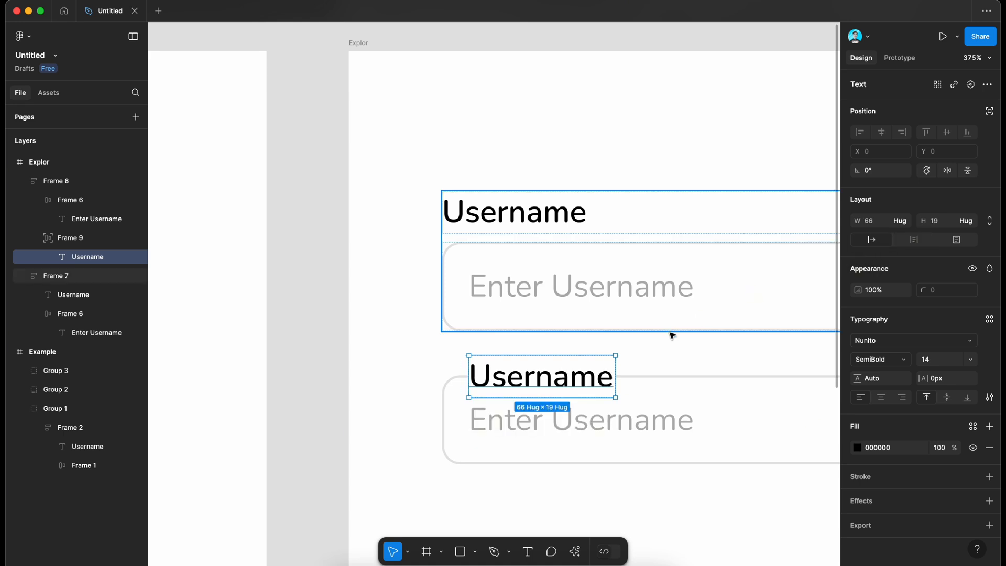
key("Escape")
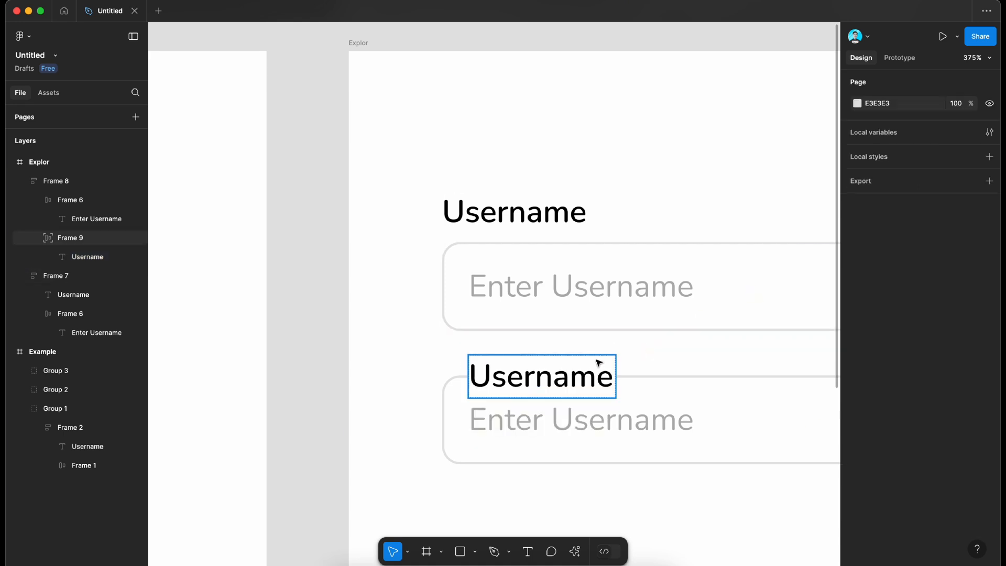
Step: Set the width of the second field's label frame to hug its contents
left_click(600, 363)
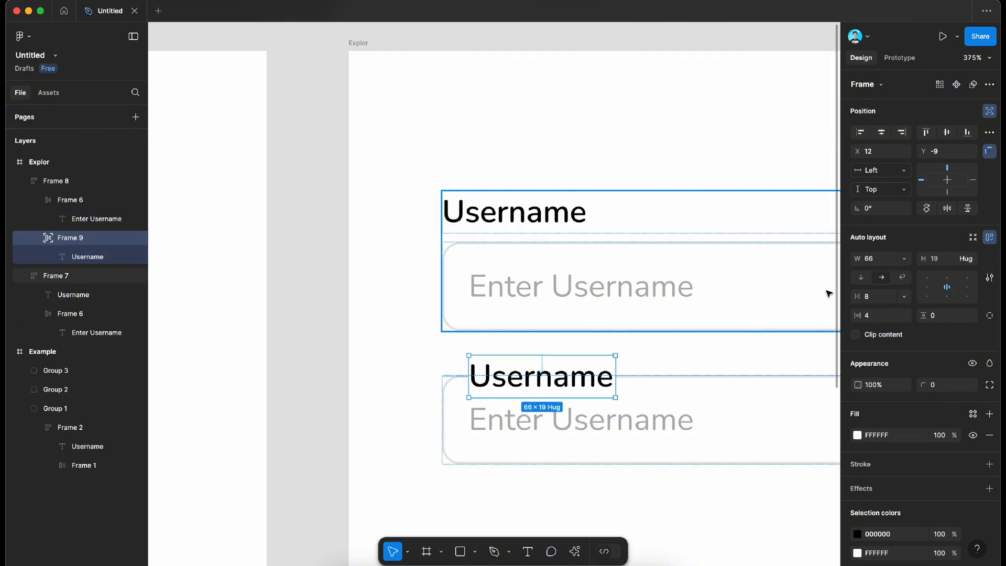
left_click(905, 259)
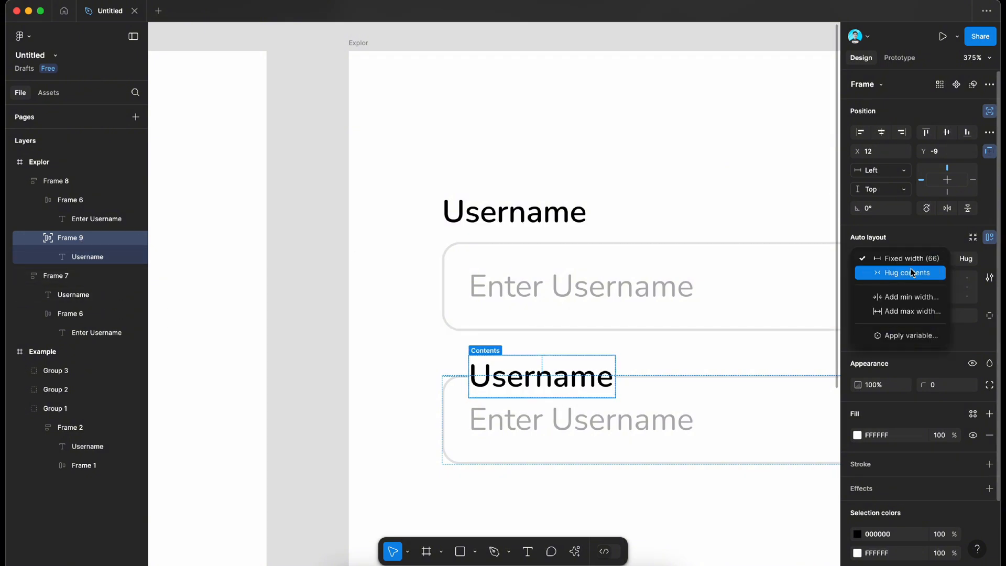
left_click(911, 269)
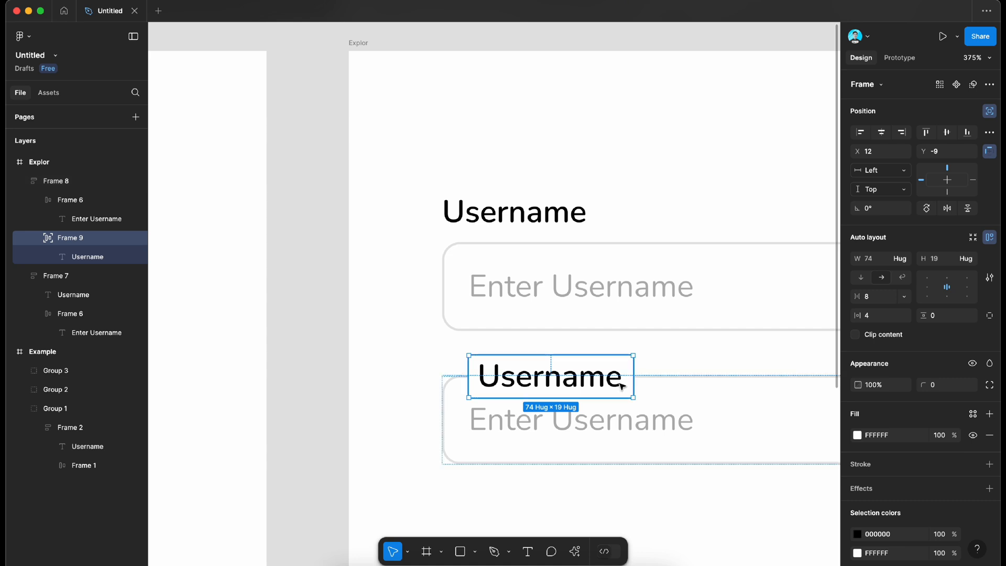
scroll(620, 386, "down", 10)
left_click(487, 387)
Step: Compare with the example's second field and set the second field's Username label to font size 11
scroll(487, 386, "left", 5)
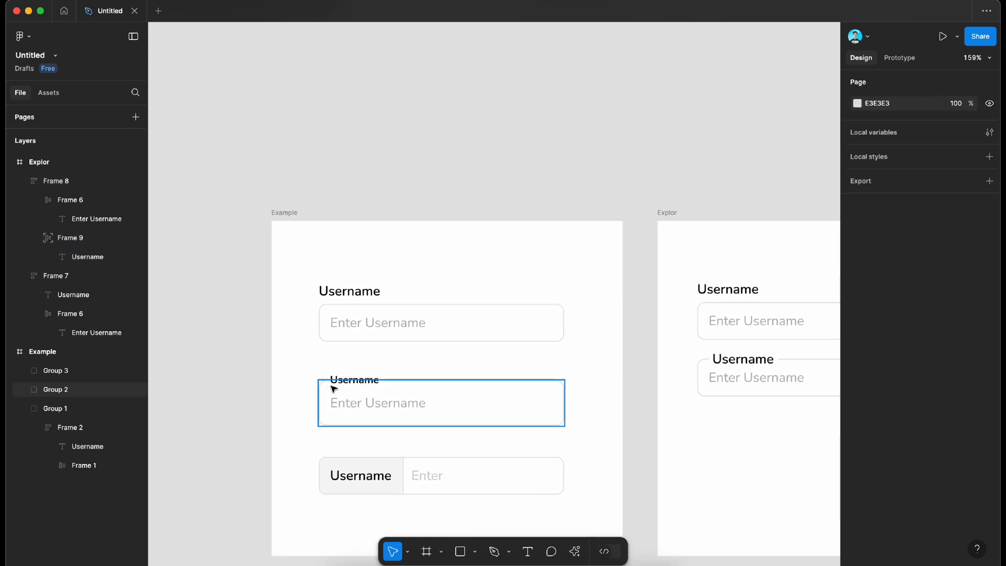
scroll(395, 399, "right", 3)
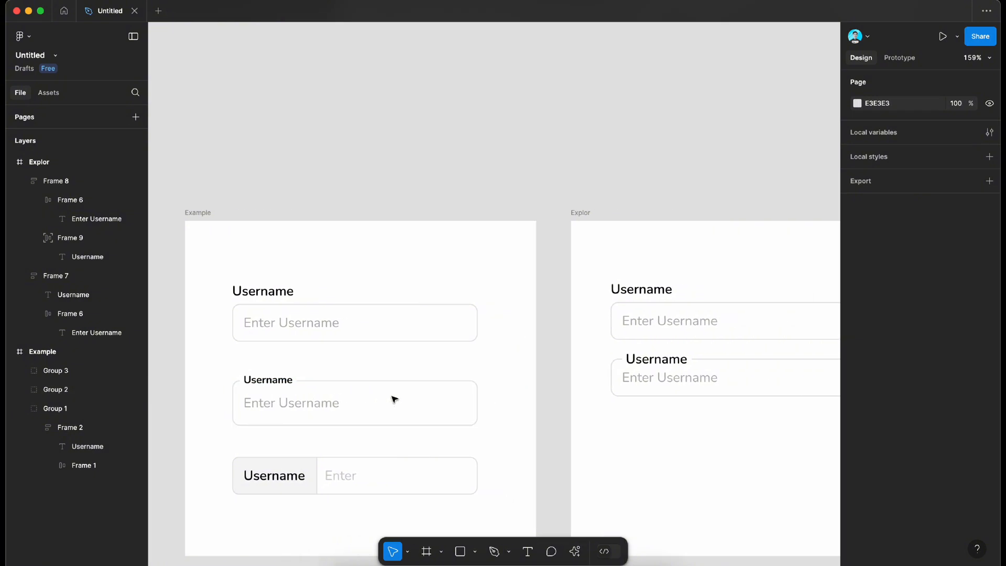
scroll(700, 372, "up", 5)
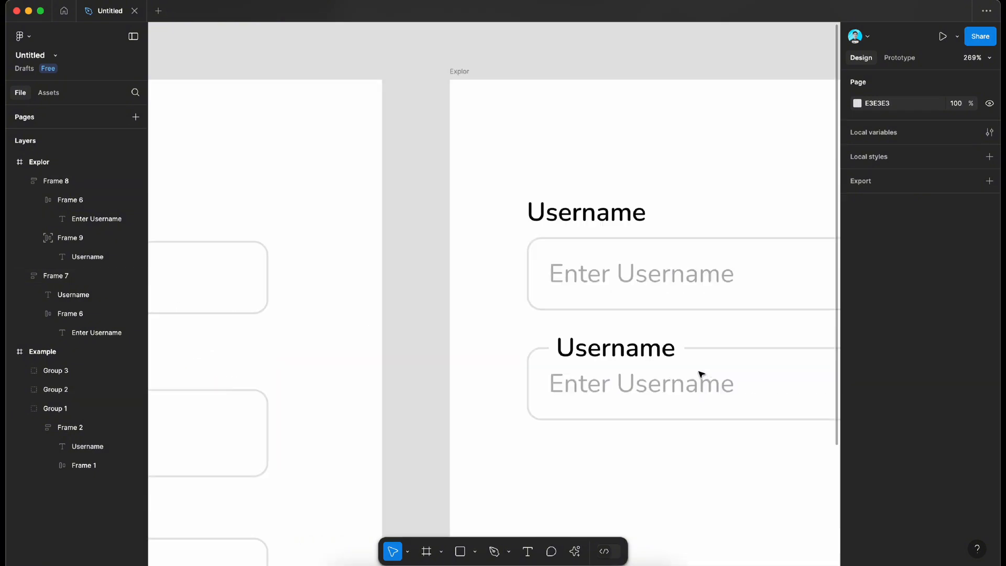
left_click(652, 364)
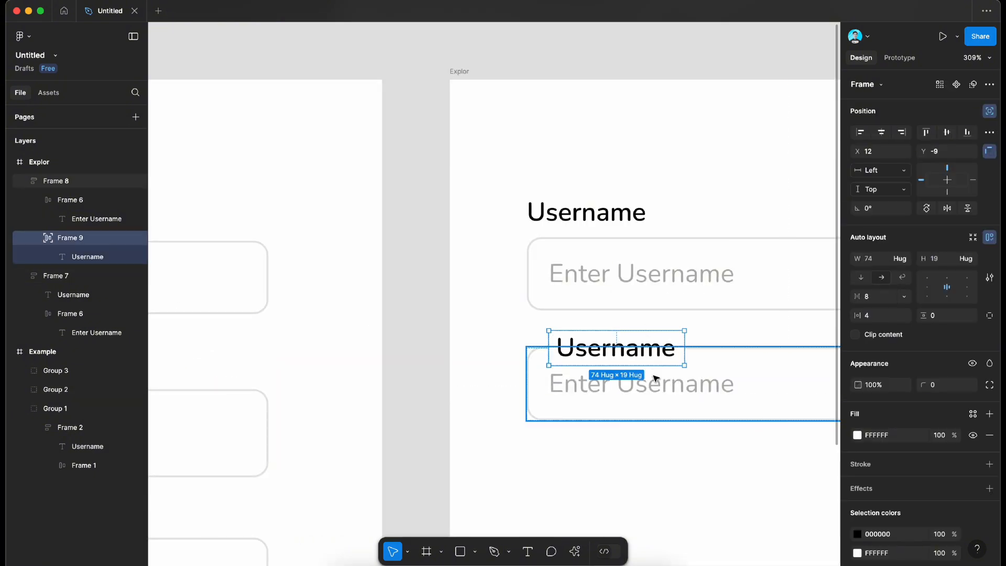
double_click(660, 361)
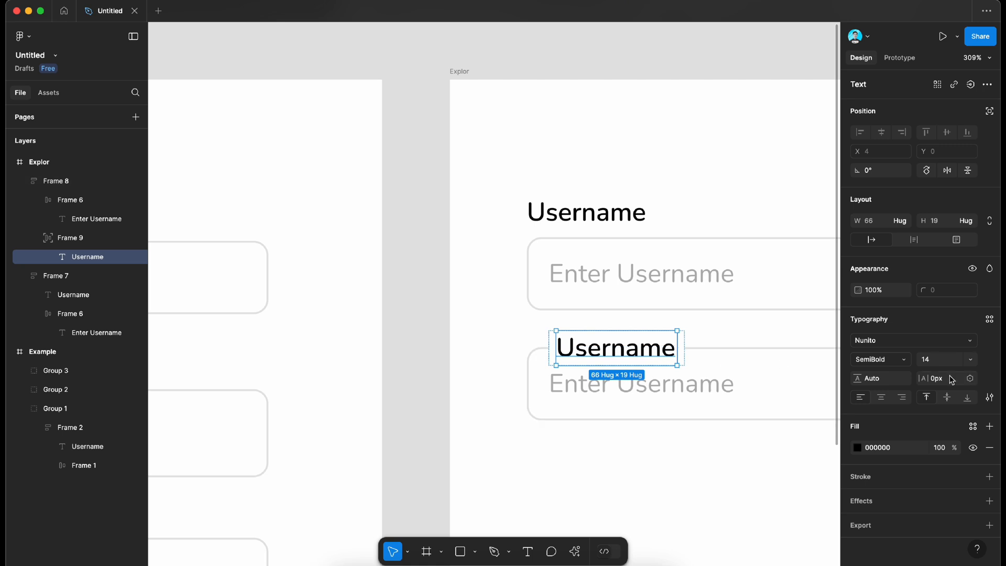
key("Return")
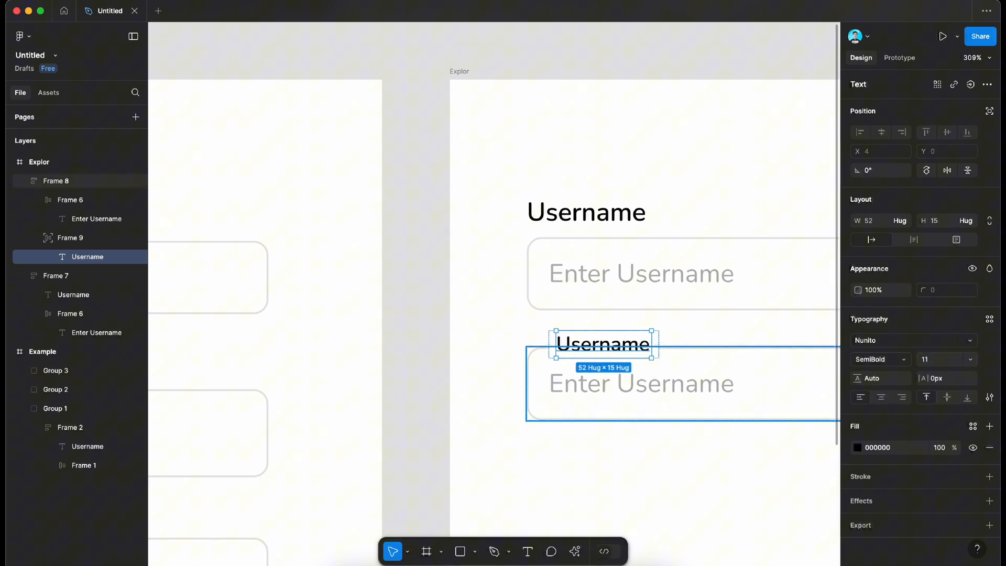
Step: Move the second field's label frame to X 9, keeping it over the upper border
left_click(717, 378)
left_click(634, 340)
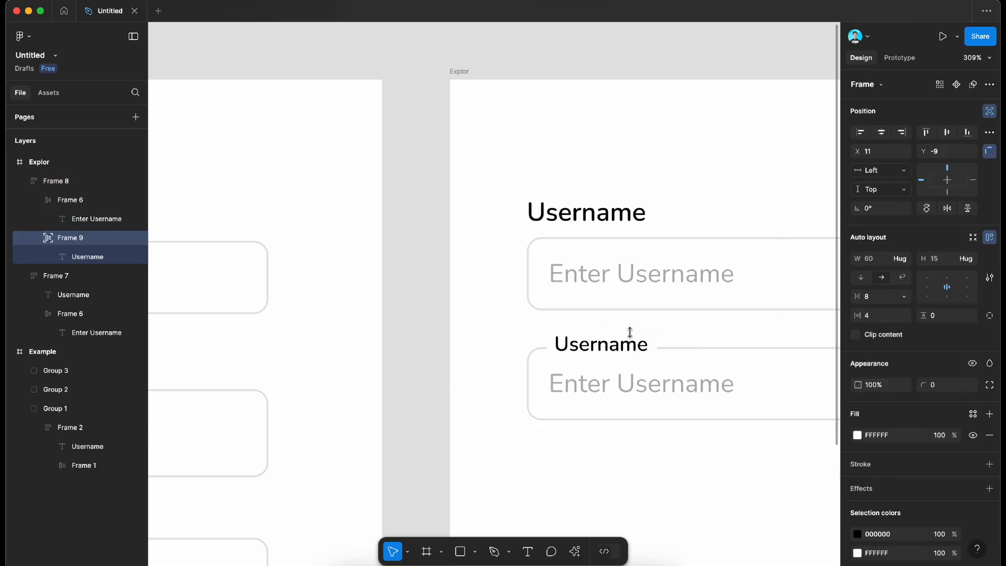
key("Left")
key("Left")
key("Left")
key("Left")
key("Left")
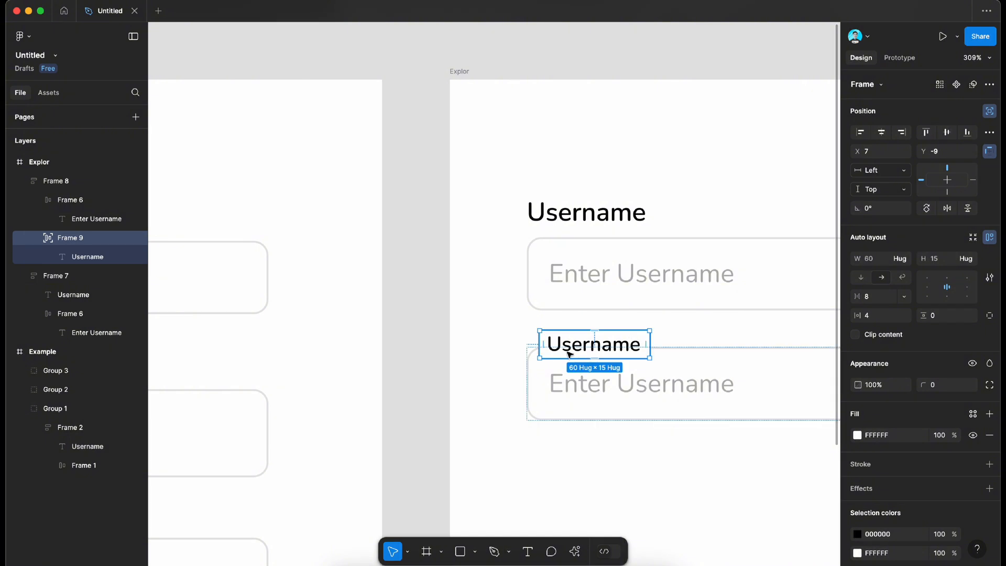
key("Right")
key("Right")
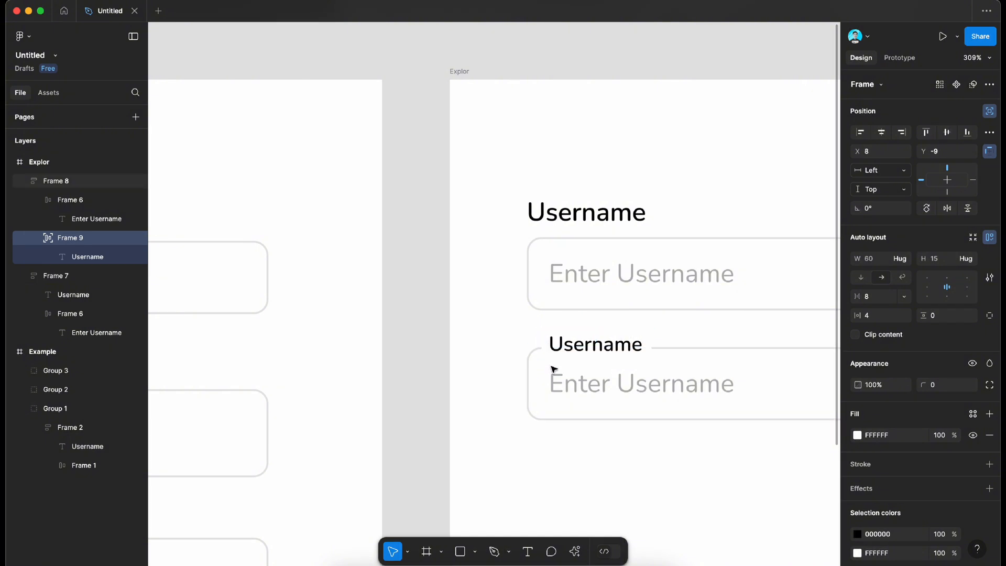
Step: Move the whole second field down to Y 158 in the Explor frame
left_click(469, 342)
scroll(470, 341, "down", 3)
scroll(470, 341, "right", 3)
scroll(469, 342, "down", 1)
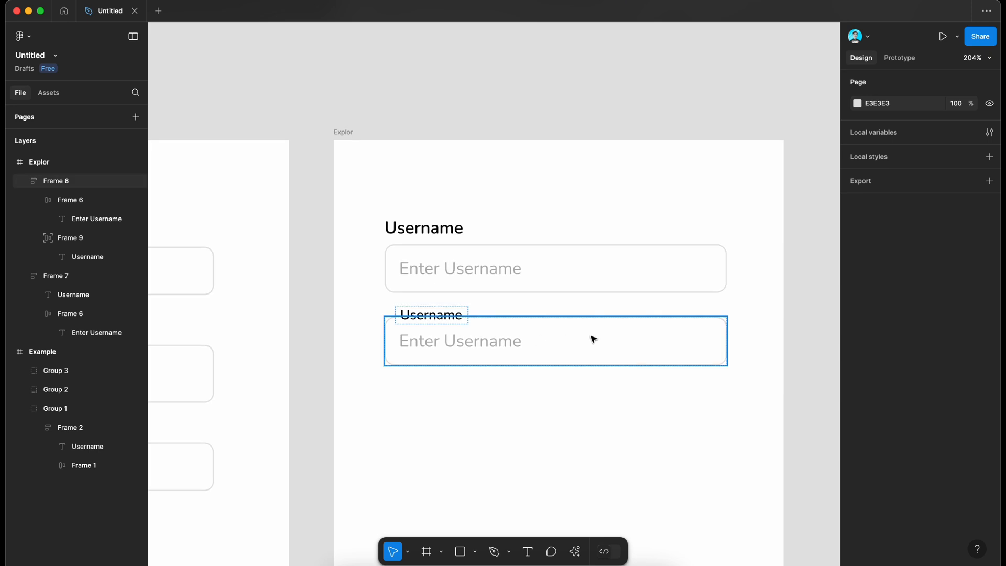
left_click_drag(629, 339, 627, 354)
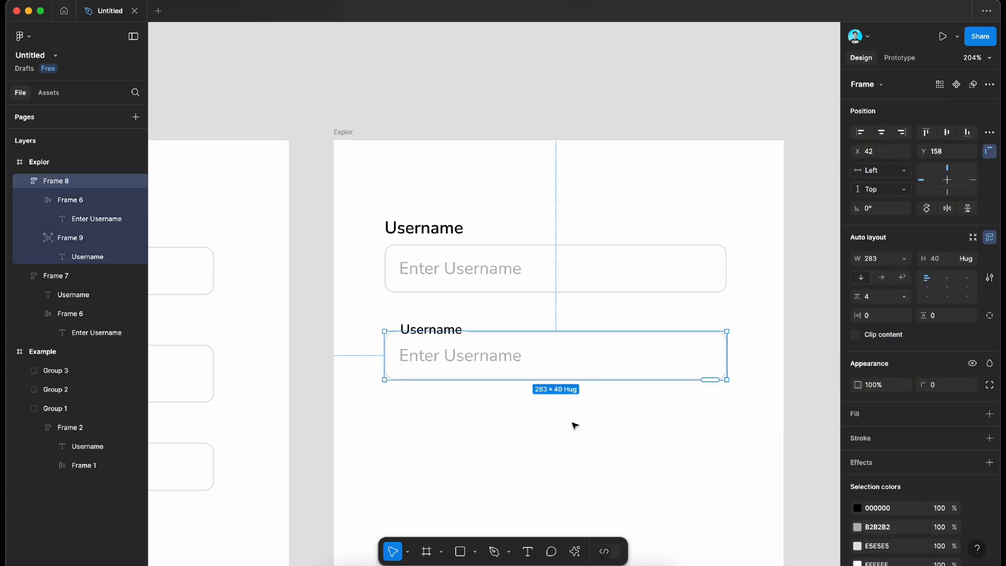
Step: Set the height of the second field's outer frame to 48
scroll(573, 425, "down", 2)
scroll(573, 425, "left", 2)
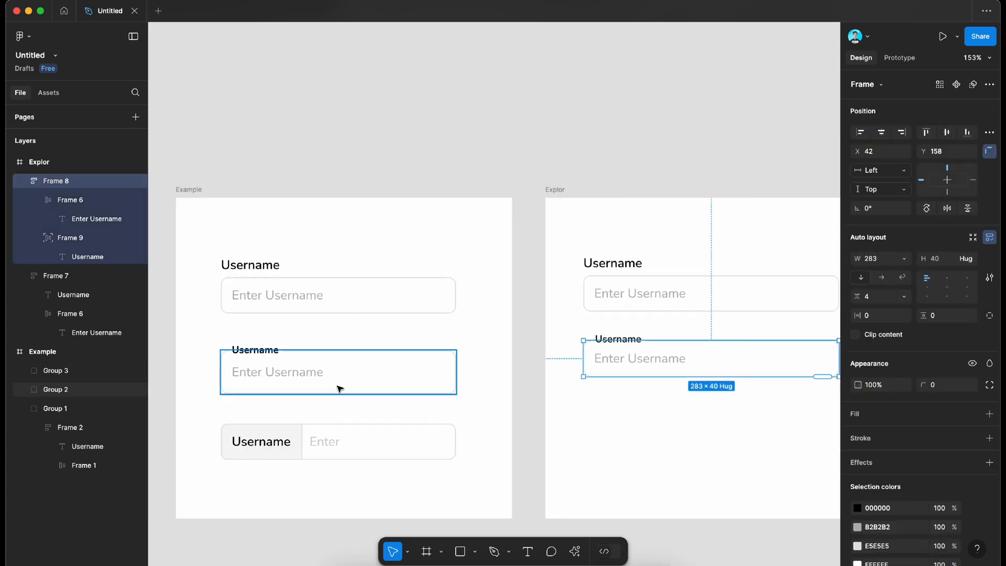
left_click(387, 373)
scroll(446, 373, "right", 3)
left_click(607, 353)
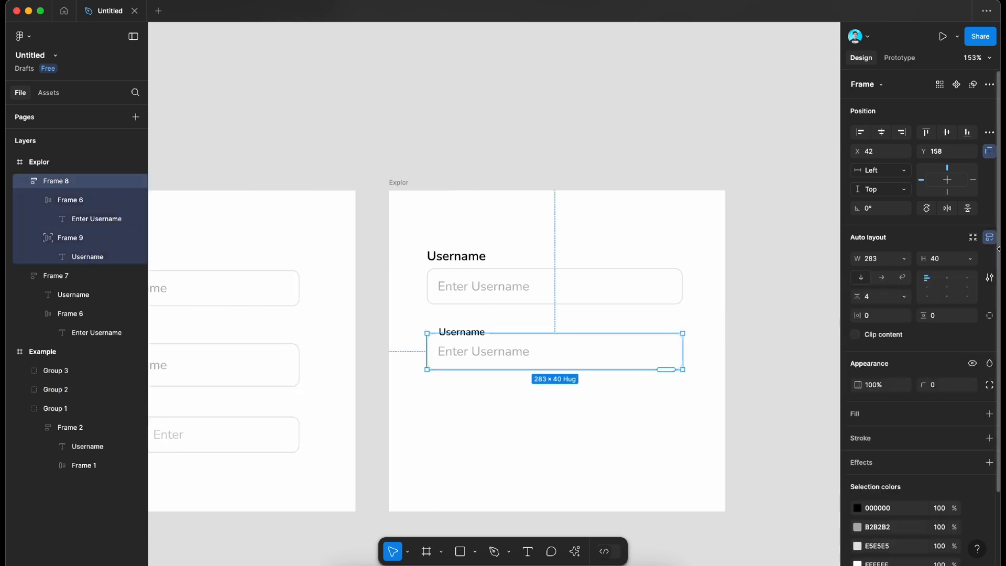
left_click(952, 261)
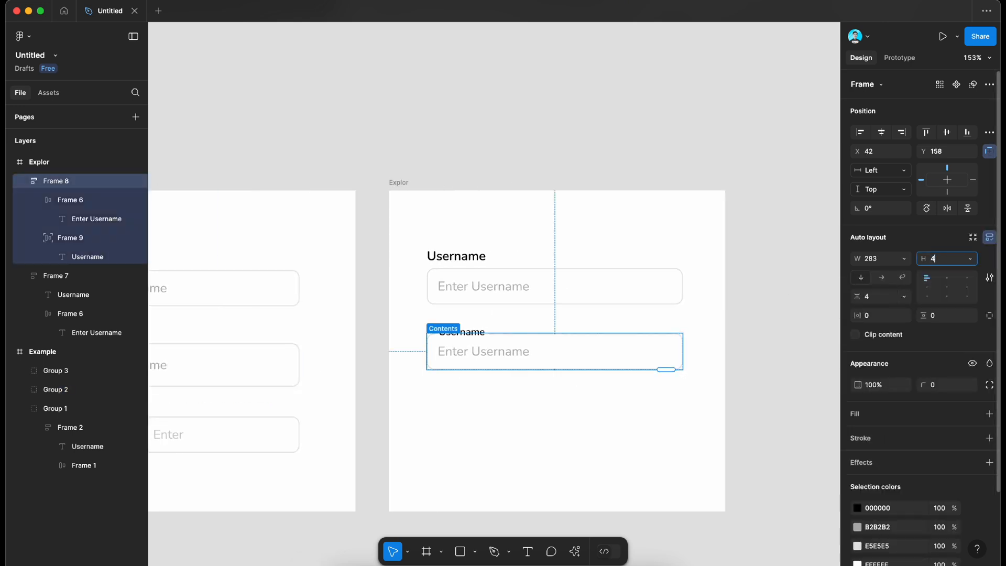
key("Return")
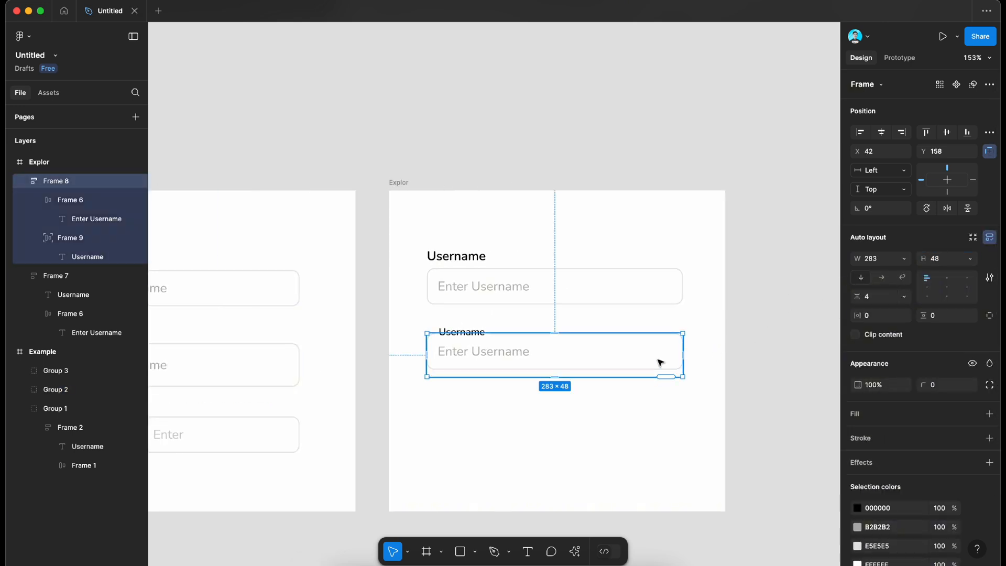
Step: Make the bordered input box inside the second field fill its container's height
scroll(661, 363, "up", 5)
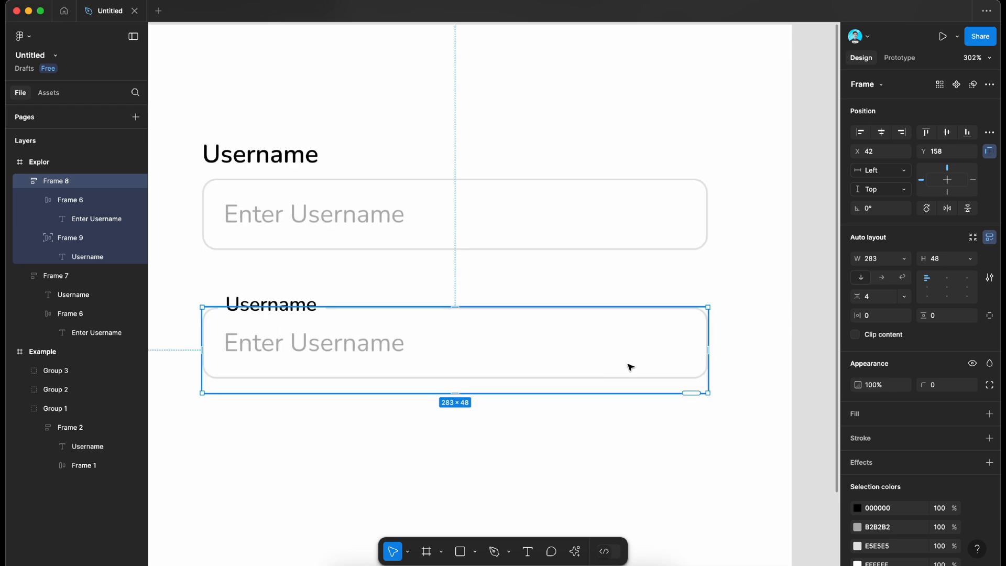
double_click(631, 367)
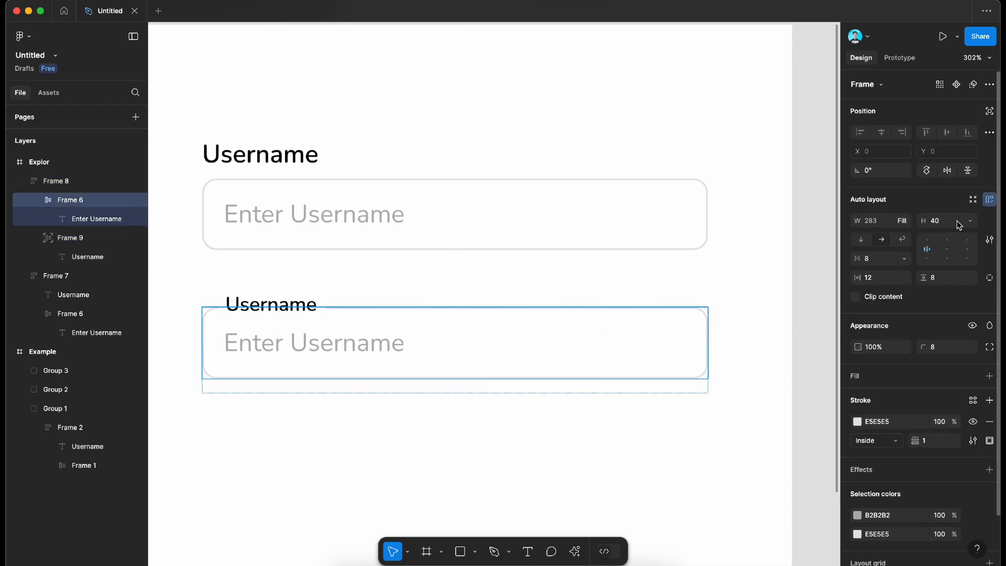
left_click(973, 222)
left_click(915, 246)
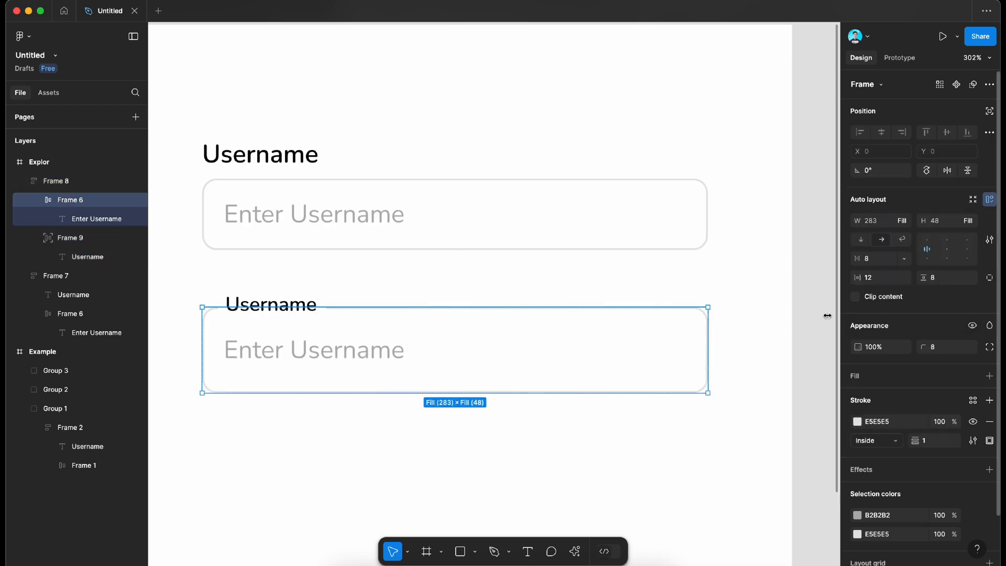
left_click(751, 394)
Step: Nudge the second field's label frame so it sits centred on the upper border and lines up with the placeholder text
scroll(750, 395, "down", 4)
left_click(439, 341)
scroll(438, 341, "up", 6)
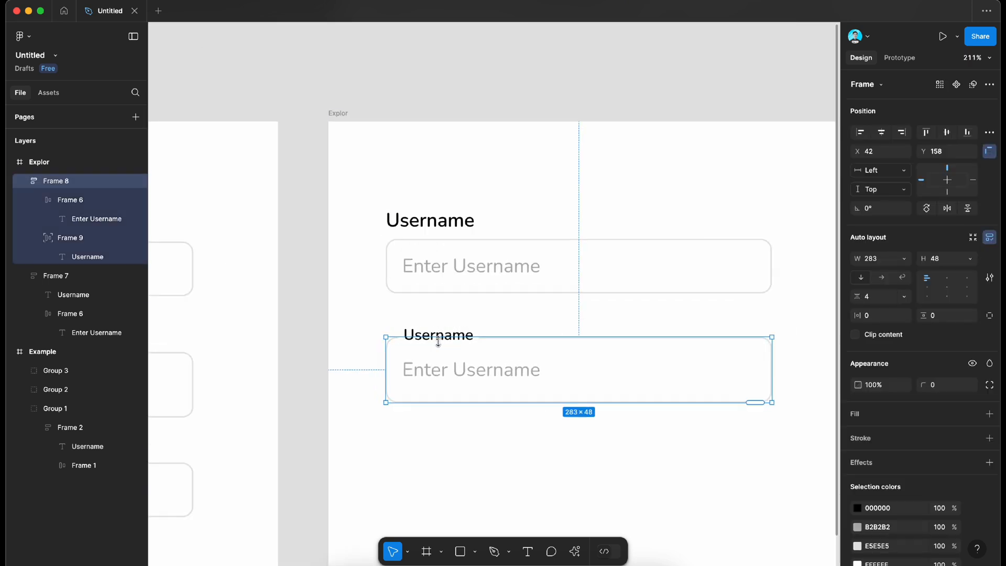
double_click(459, 329)
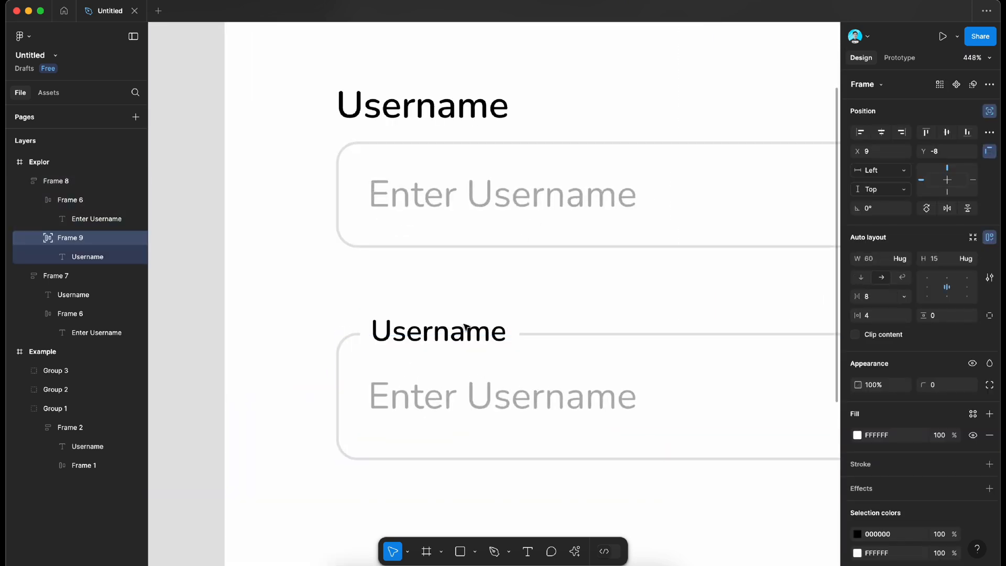
scroll(465, 330, "down", 4)
left_click(321, 330)
left_click(464, 334)
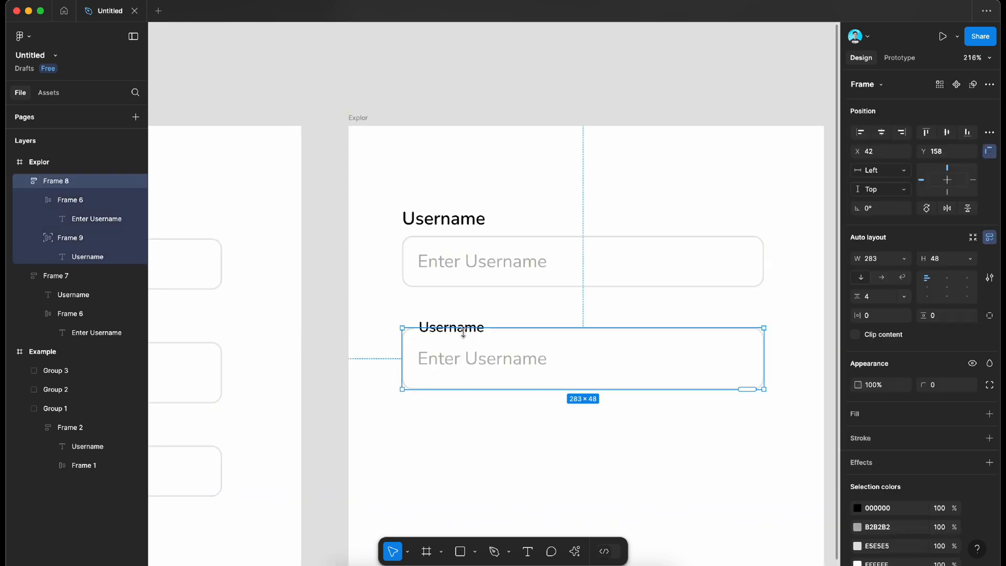
double_click(465, 326)
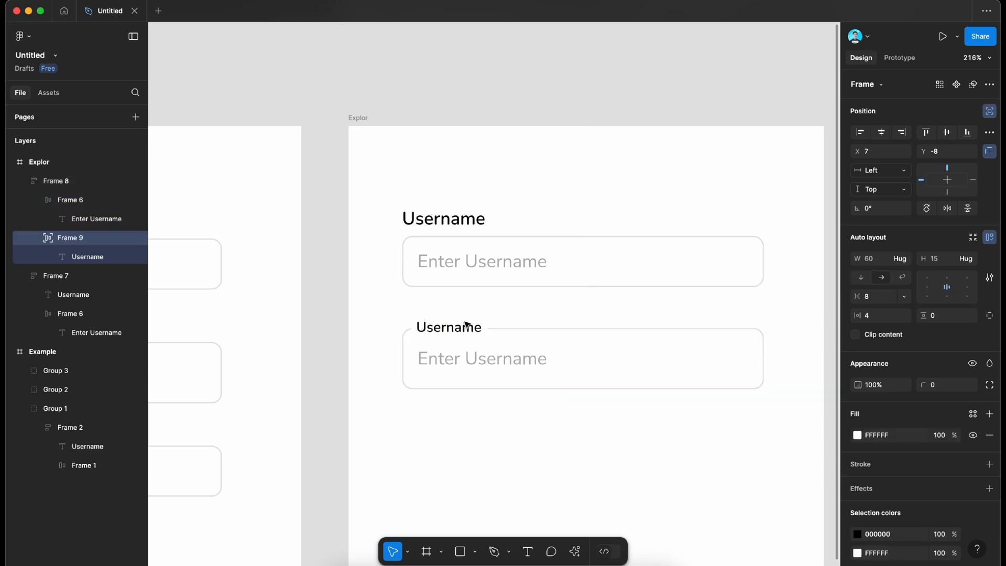
left_click(396, 324)
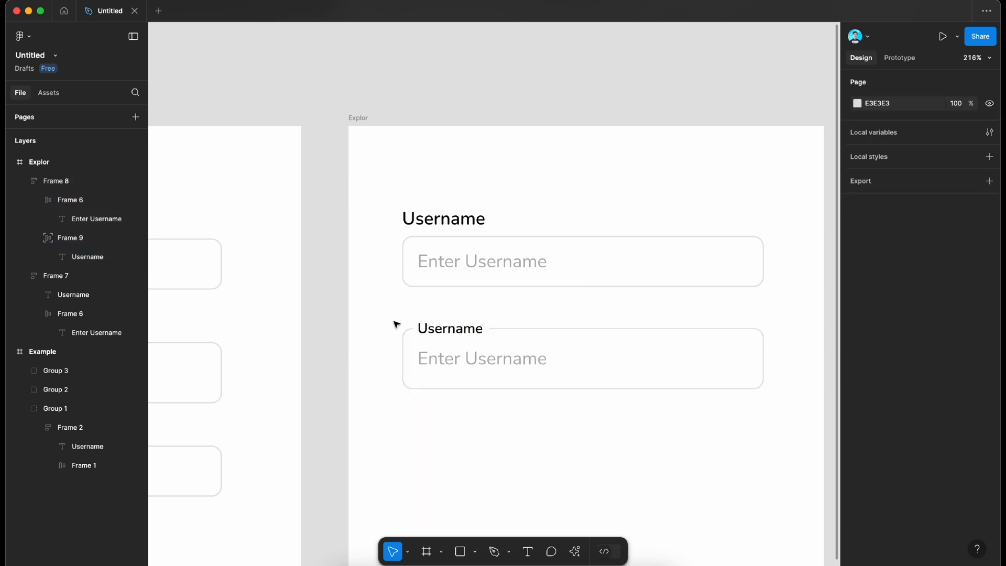
Step: Move the second field up to Y 154, closer to the first field
scroll(396, 324, "down", 2)
left_click(546, 357)
mouse_move(612, 353)
left_mouse_down()
mouse_move(610, 365)
mouse_move(617, 348)
left_mouse_up()
scroll(662, 334, "down", 4)
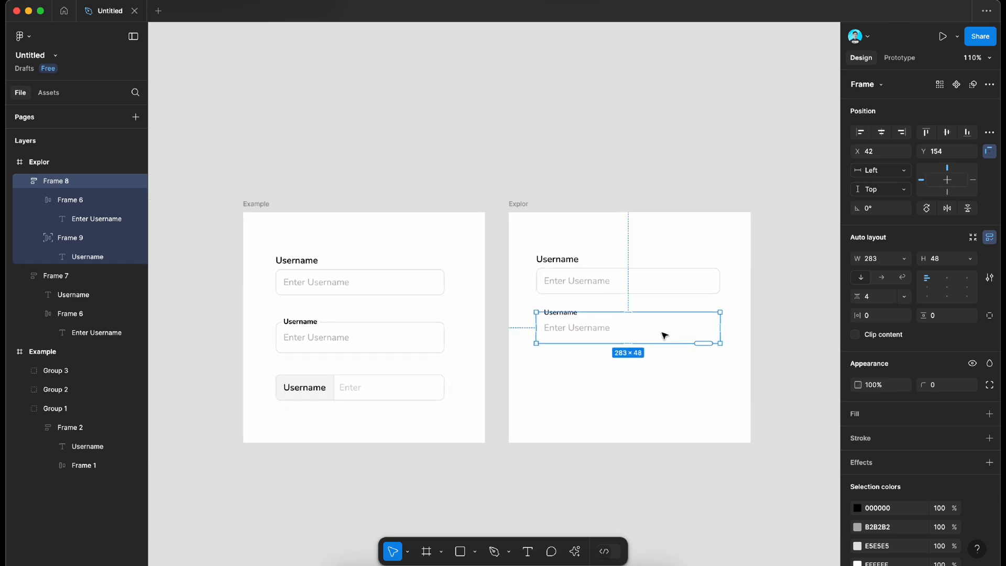
Step: Duplicate the first username field and place the copy below the second field at X 42, Y 230
scroll(444, 384, "up", 5)
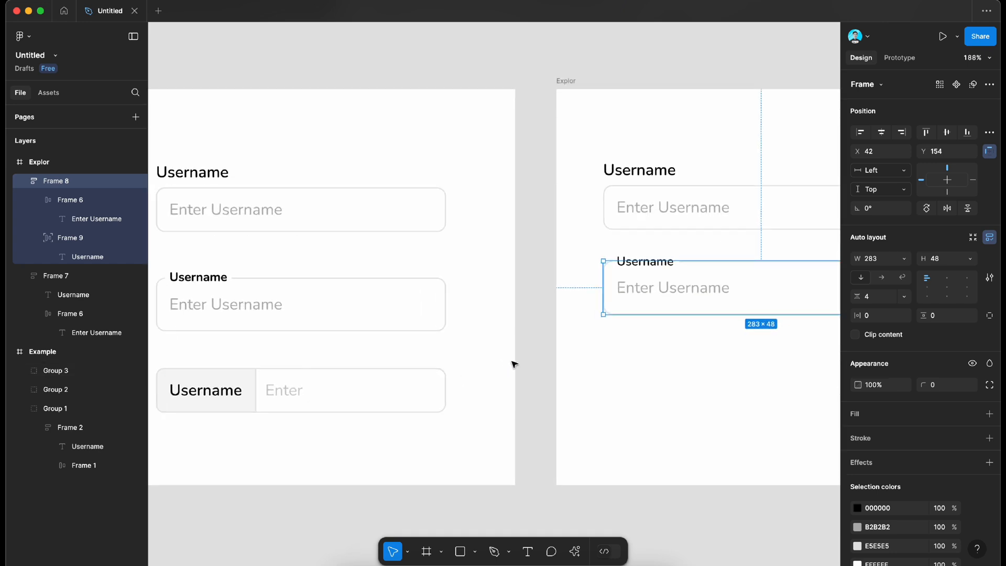
left_click(652, 213)
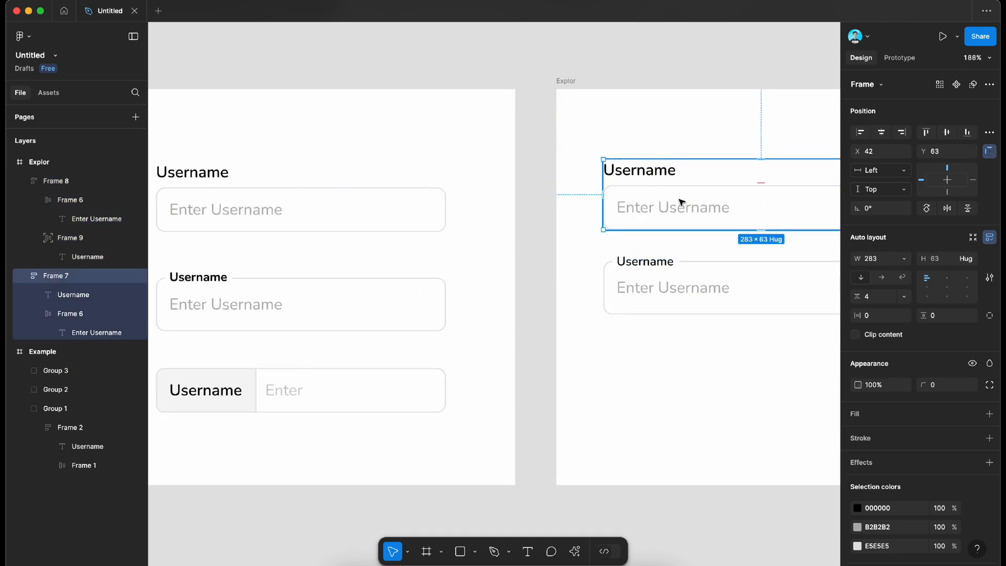
key("super+d")
left_click_drag(710, 198, 710, 380)
scroll(734, 379, "right", 3)
scroll(733, 379, "down", 2)
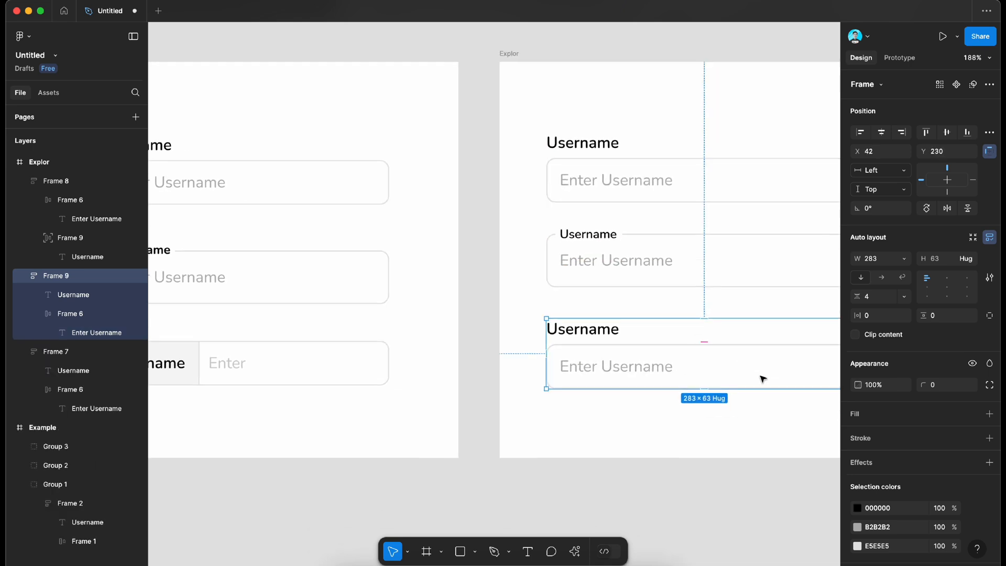
scroll(649, 337, "right", 4)
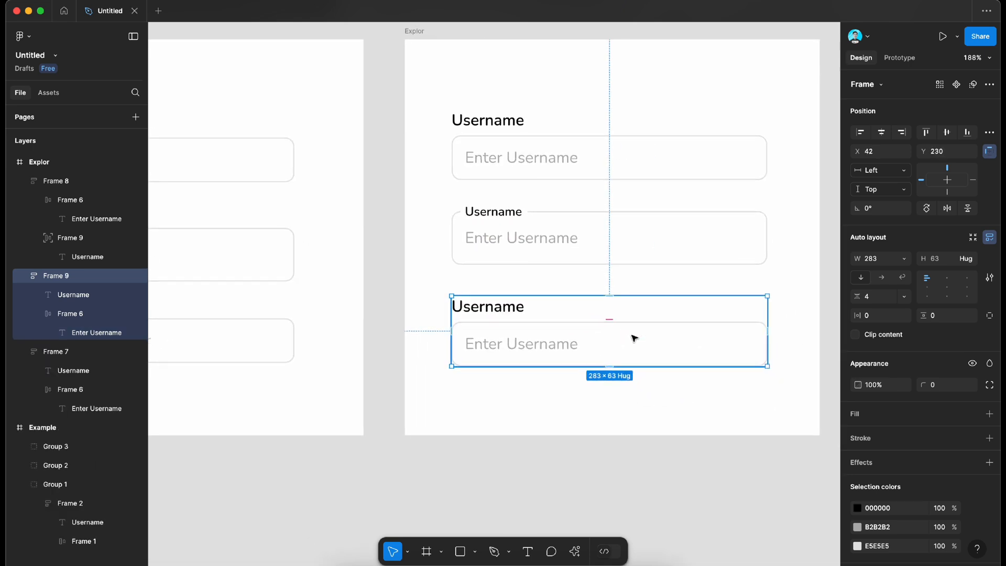
right_click(633, 337)
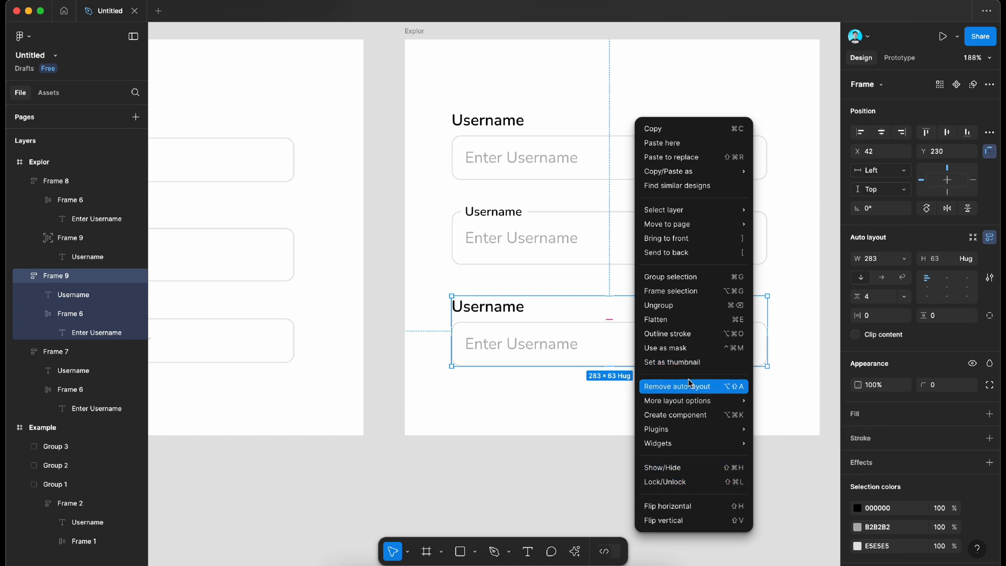
left_click(675, 291)
key("shift+a")
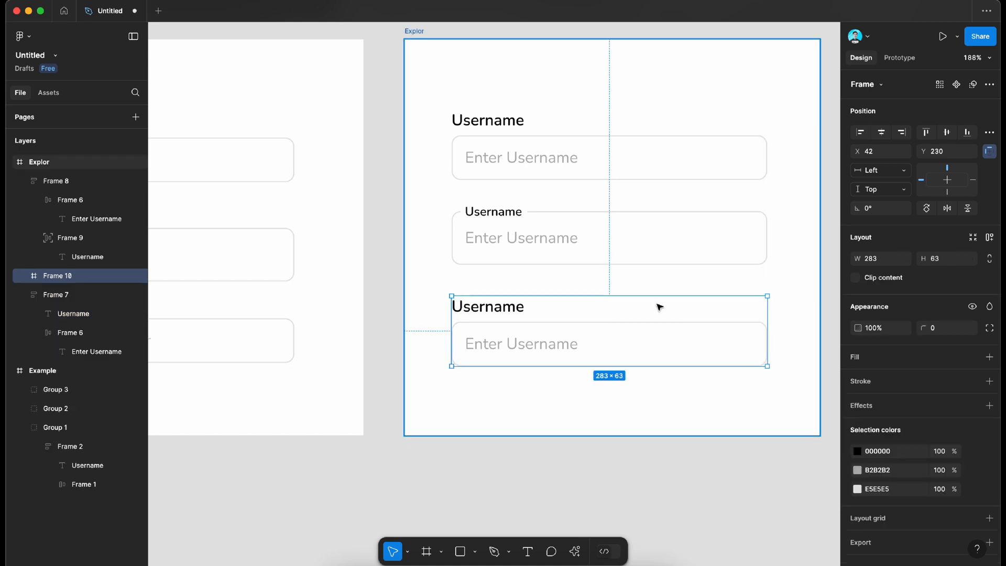
Step: Ungroup the third field into separate label and input box, and select its Username label
right_click(650, 326)
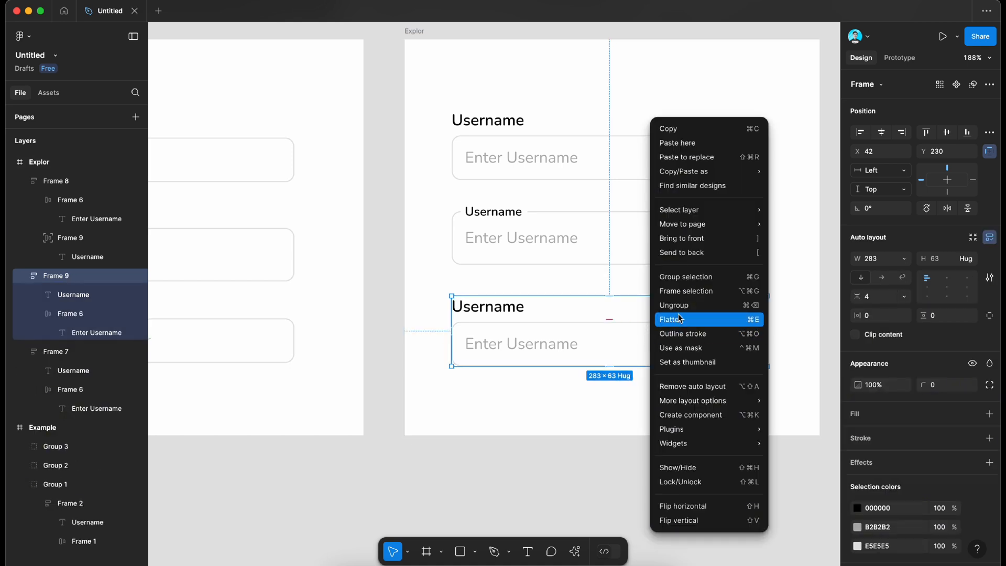
left_click(678, 306)
left_click(544, 438)
left_click(489, 315)
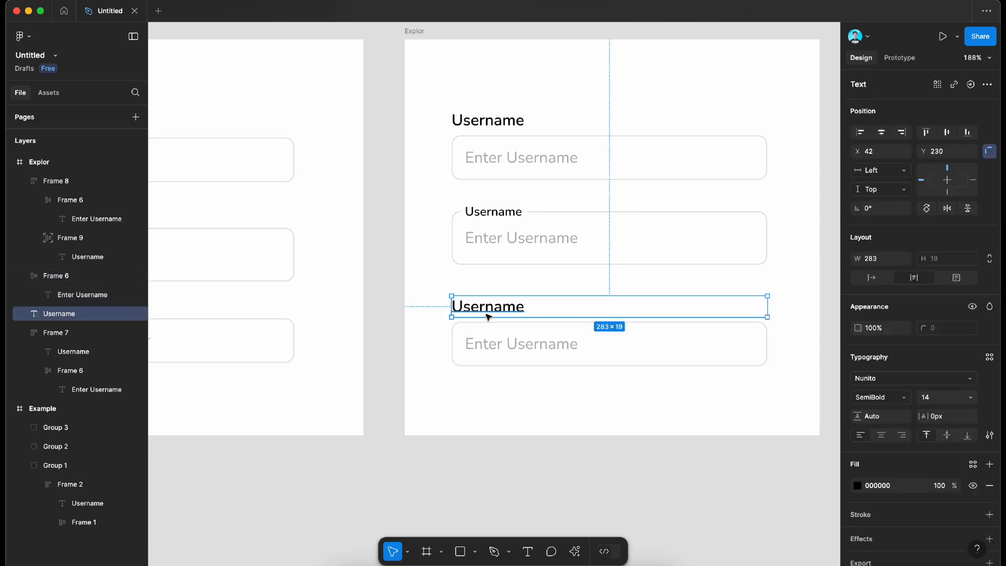
Step: Set the third field's Username label to auto width and wrap it in its own auto layout frame
scroll(493, 316, "up", 3)
scroll(631, 311, "right", 2)
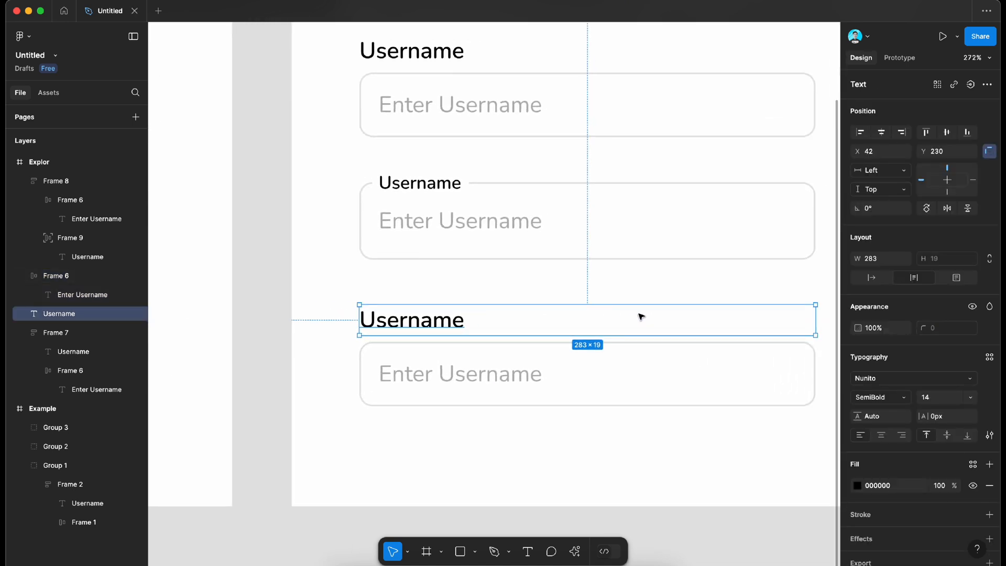
scroll(510, 337, "down", 3)
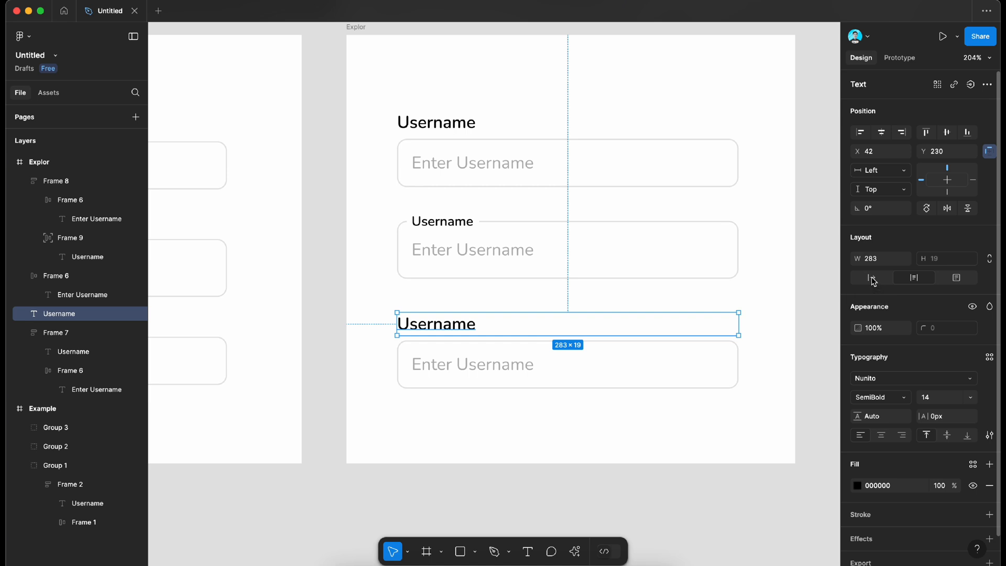
left_click(873, 278)
key("shift+a")
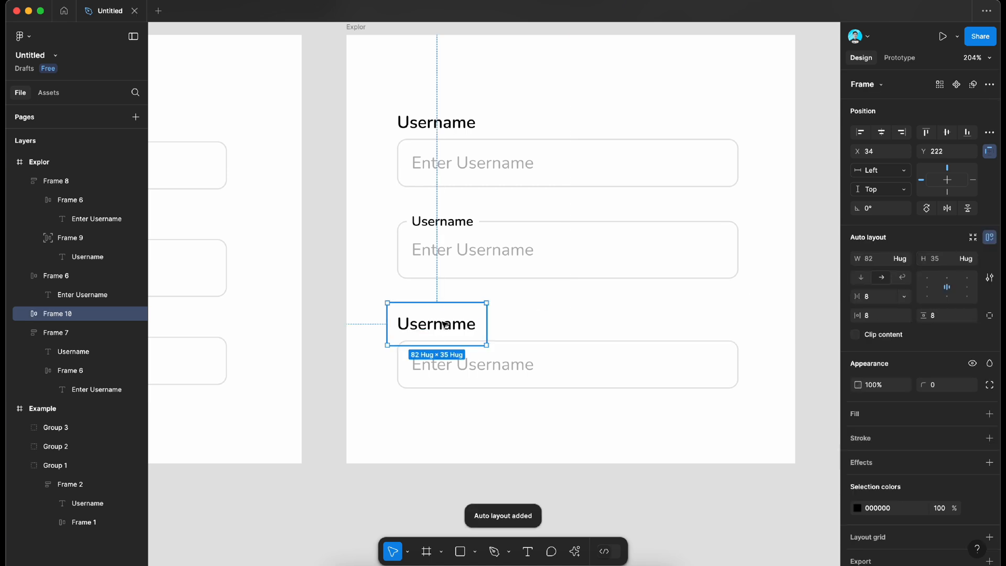
Step: Cut the third field's label frame, paste it inside the input box and place it before the Enter Username placeholder
scroll(445, 324, "left", 6)
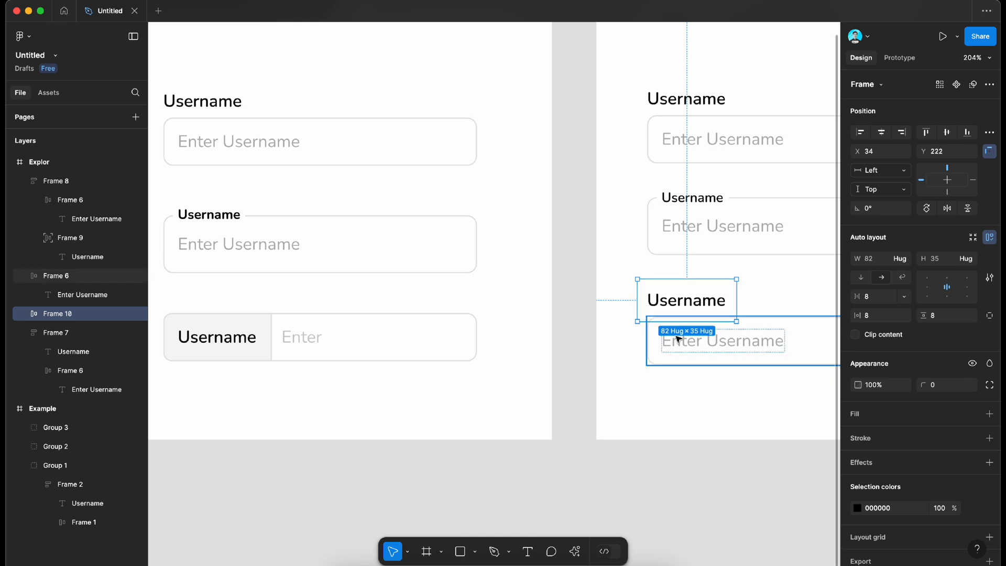
left_click_drag(691, 300, 721, 346)
left_click_drag(644, 338, 641, 283)
left_click(641, 330)
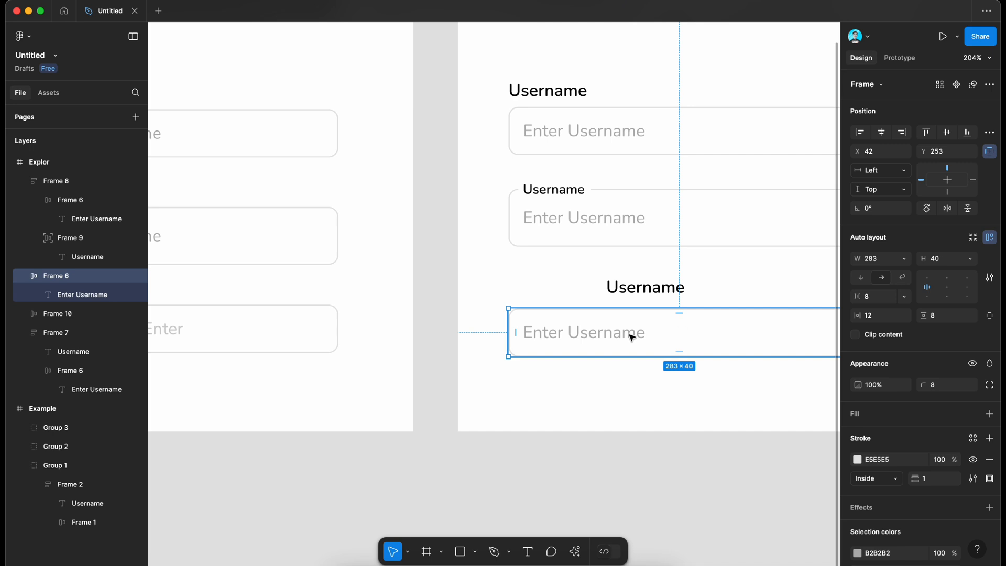
left_click(656, 291)
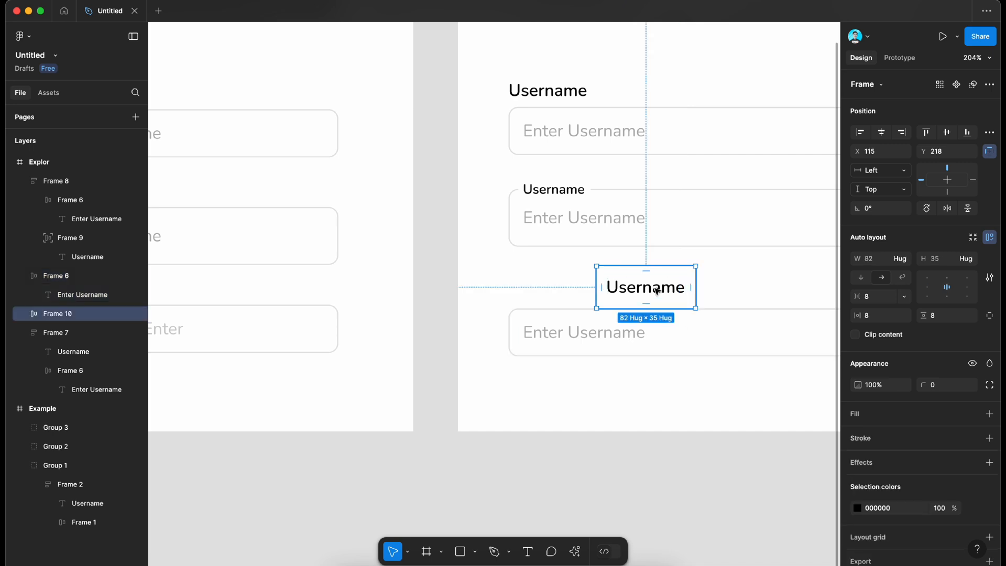
key("Delete")
left_click(650, 318)
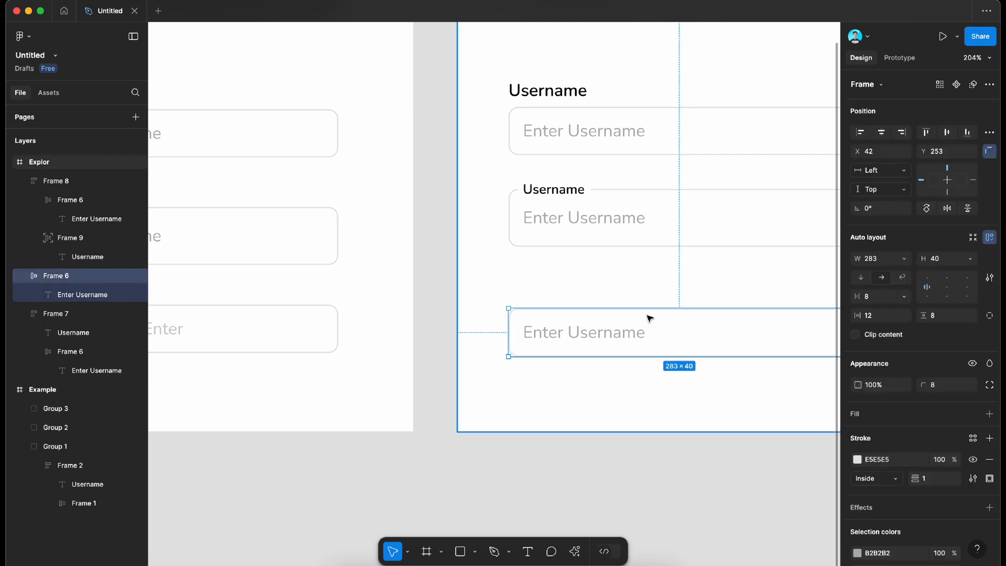
key("ctrl+v")
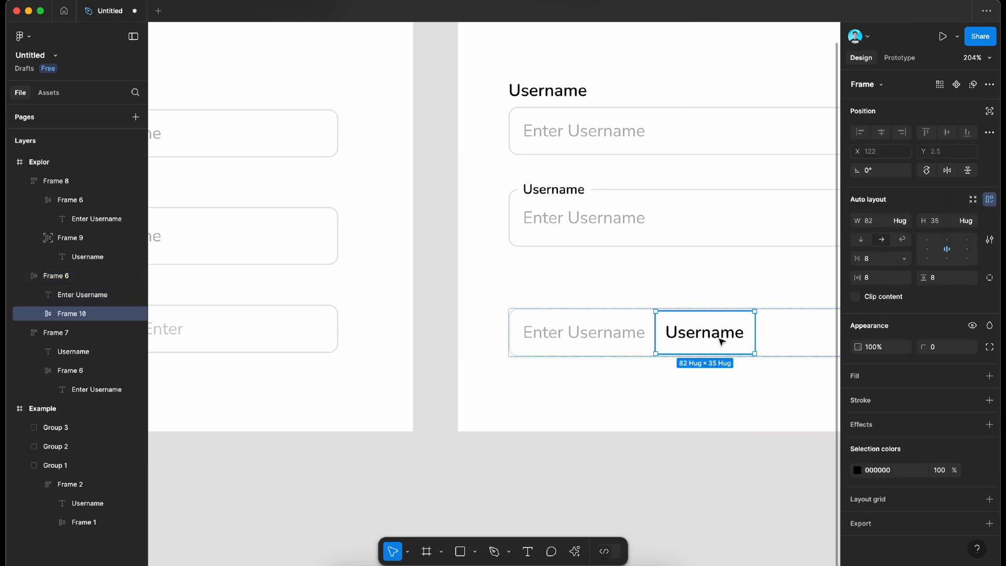
left_click_drag(722, 341, 582, 329)
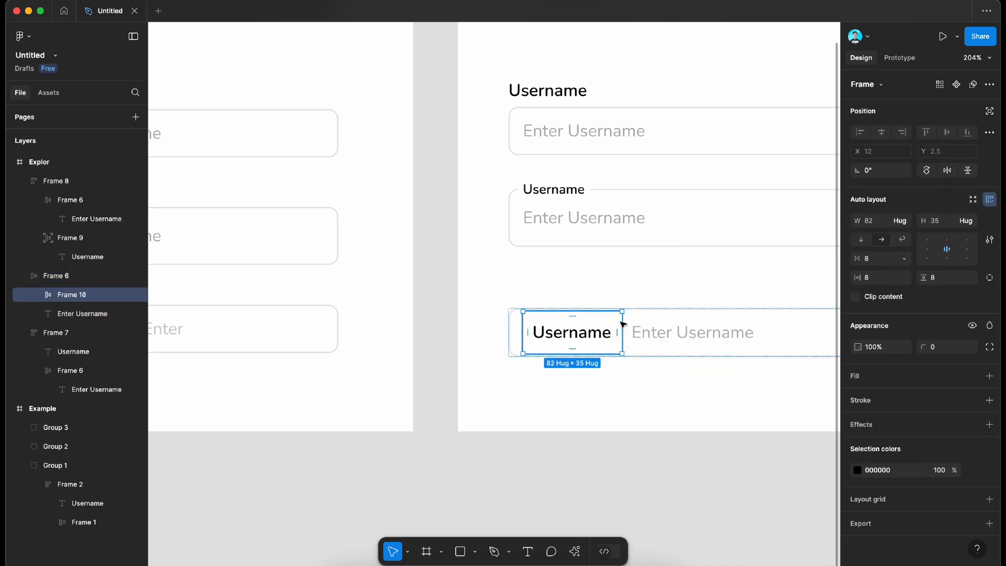
Step: Add a fill to the third field's label frame, sampling F5F5F5 from the grey label background of the example's third field
key("Escape")
double_click(659, 322)
left_click(591, 330)
scroll(589, 330, "left", 3)
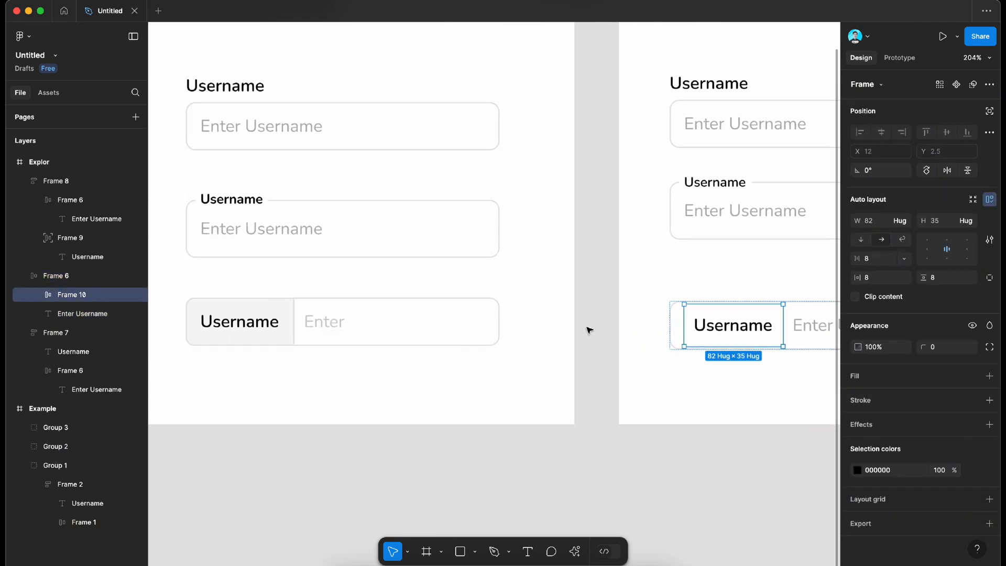
scroll(589, 330, "left", 2)
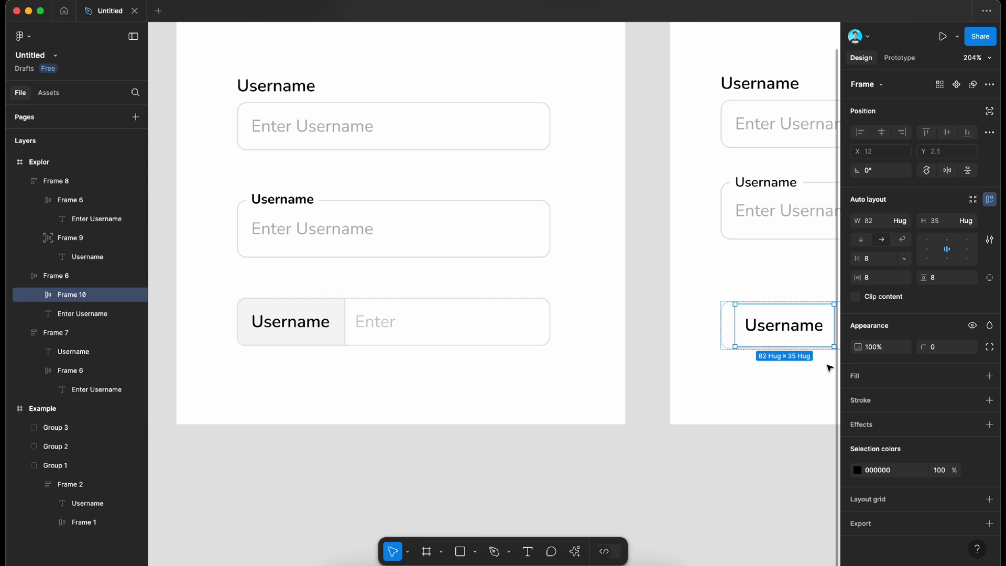
left_click(994, 380)
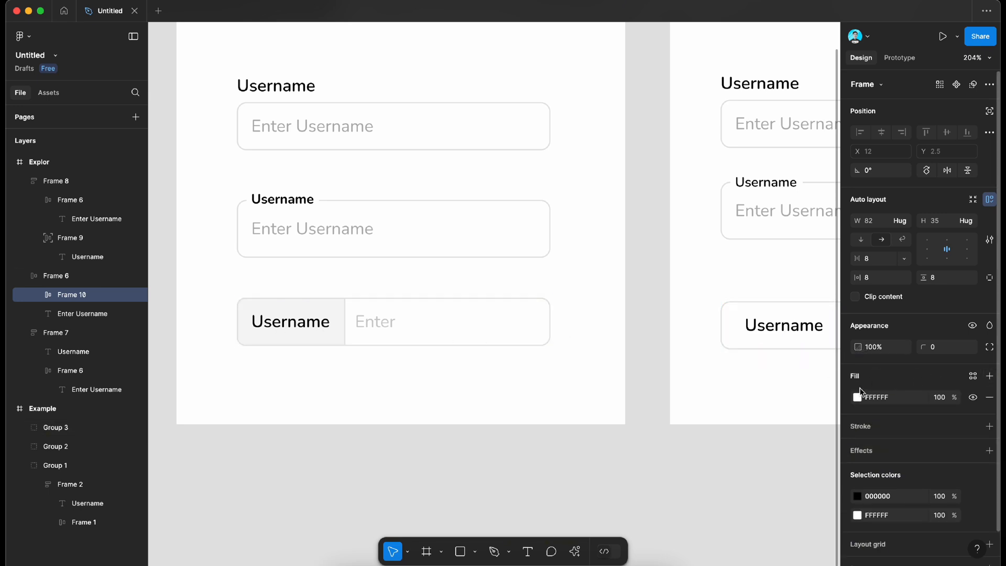
left_click(857, 397)
left_click(716, 438)
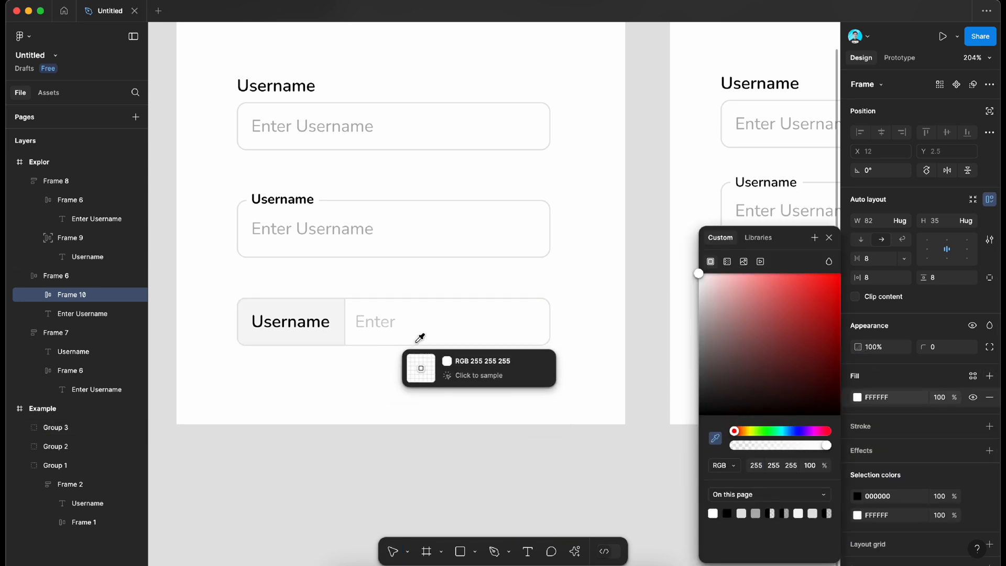
left_click(339, 313)
scroll(338, 317, "down", 3)
scroll(339, 318, "down", 5)
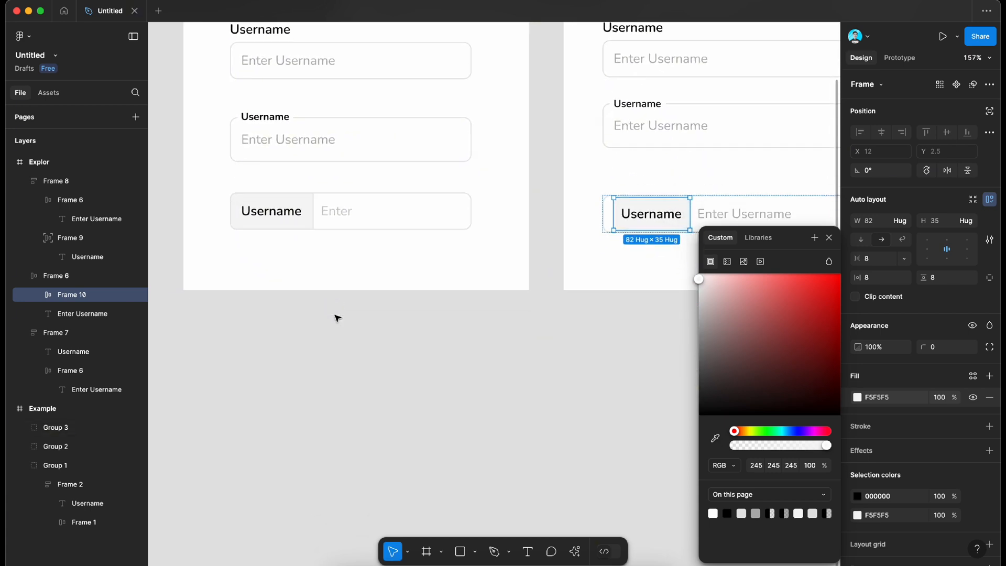
left_click(615, 256)
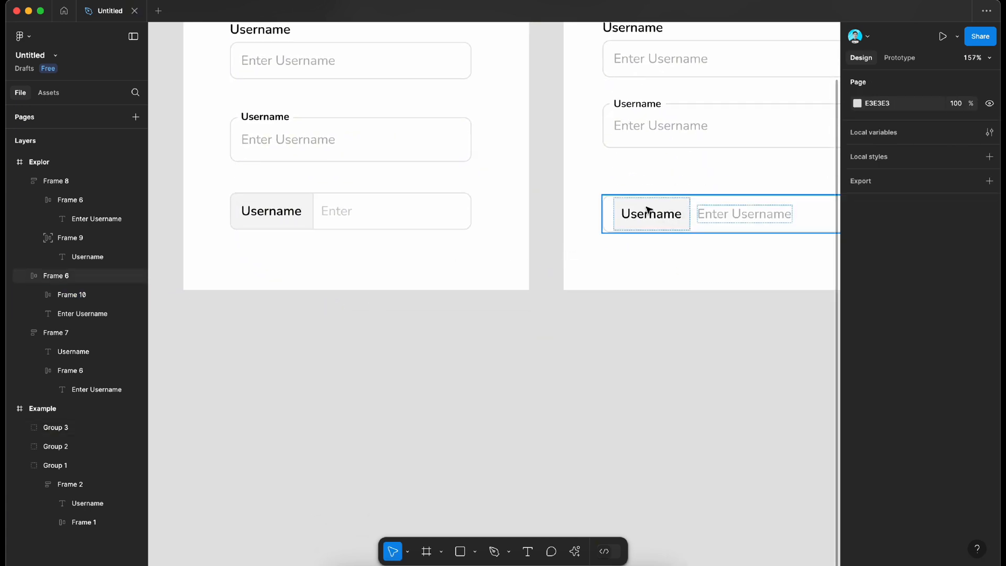
Step: Set the third input box's horizontal and vertical padding to 0
left_click(649, 209)
scroll(275, 212, "up", 5)
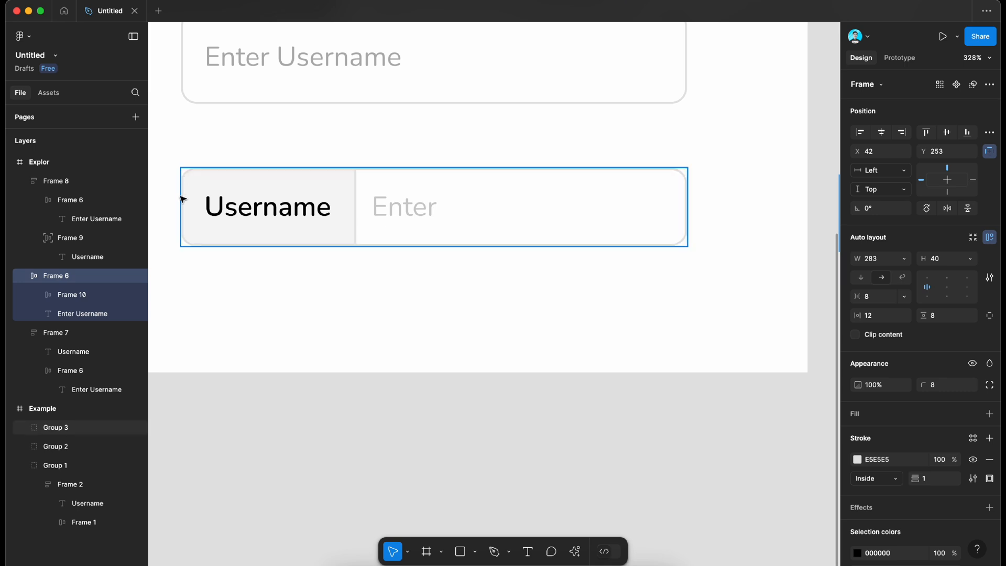
scroll(491, 180, "right", 10)
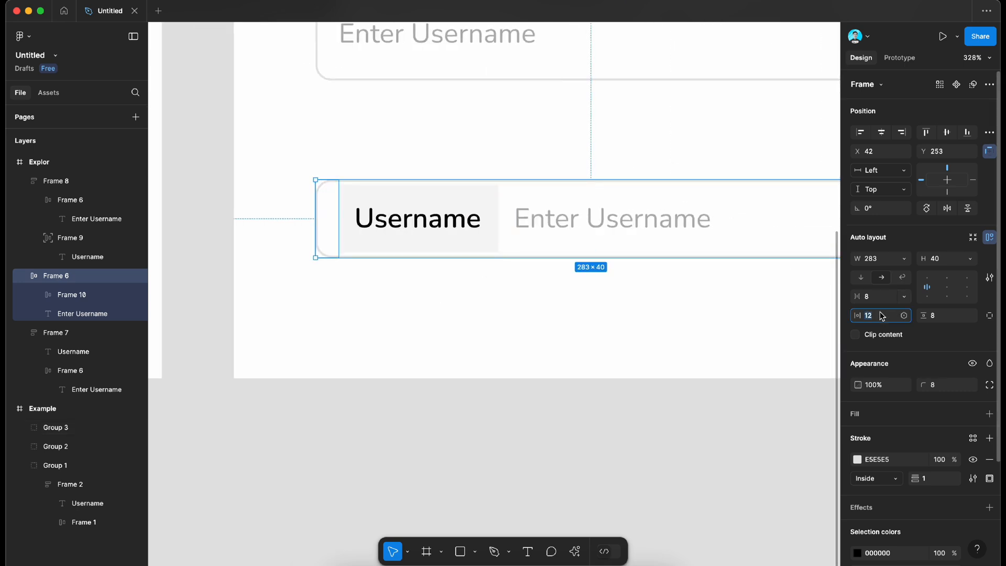
type("0")
left_click(946, 317)
type("0")
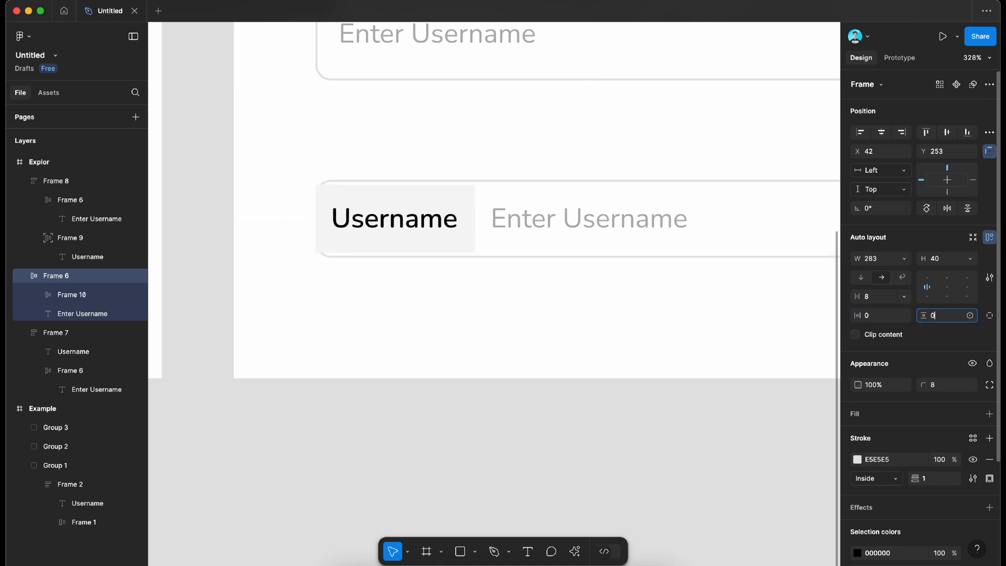
key("Return")
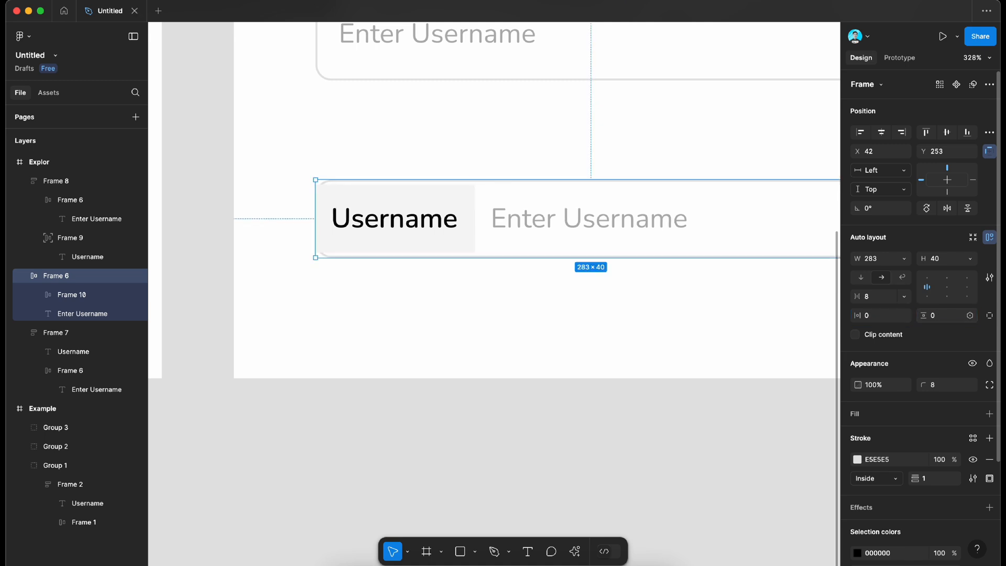
Step: Set the height of the grey label frame in the third field to Fill container
left_click(450, 222)
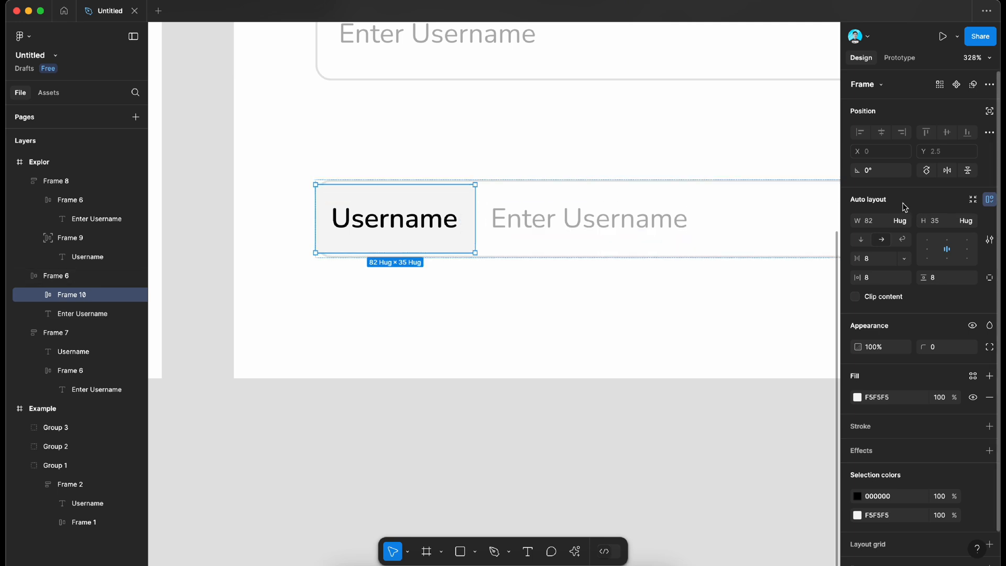
left_click(972, 222)
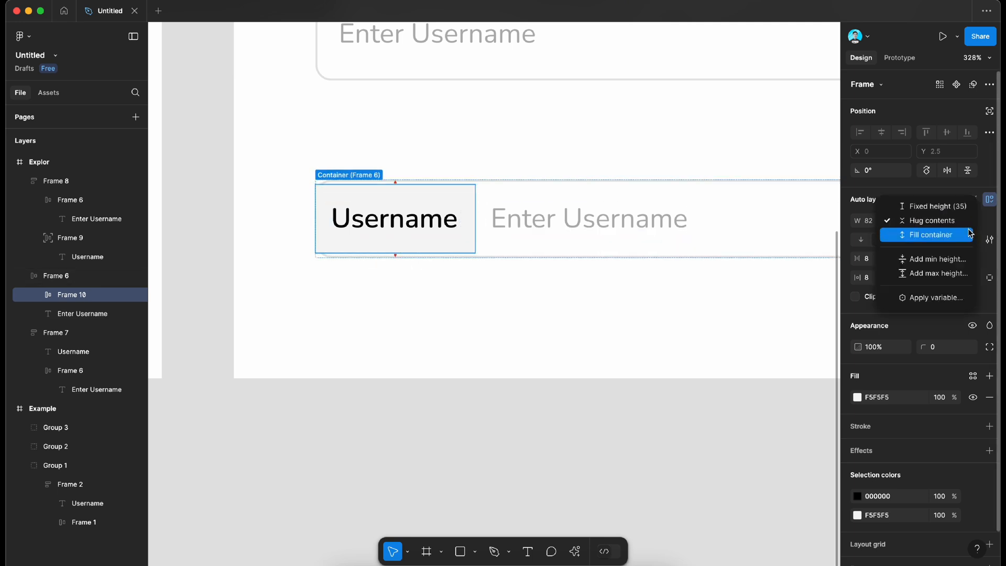
left_click(931, 235)
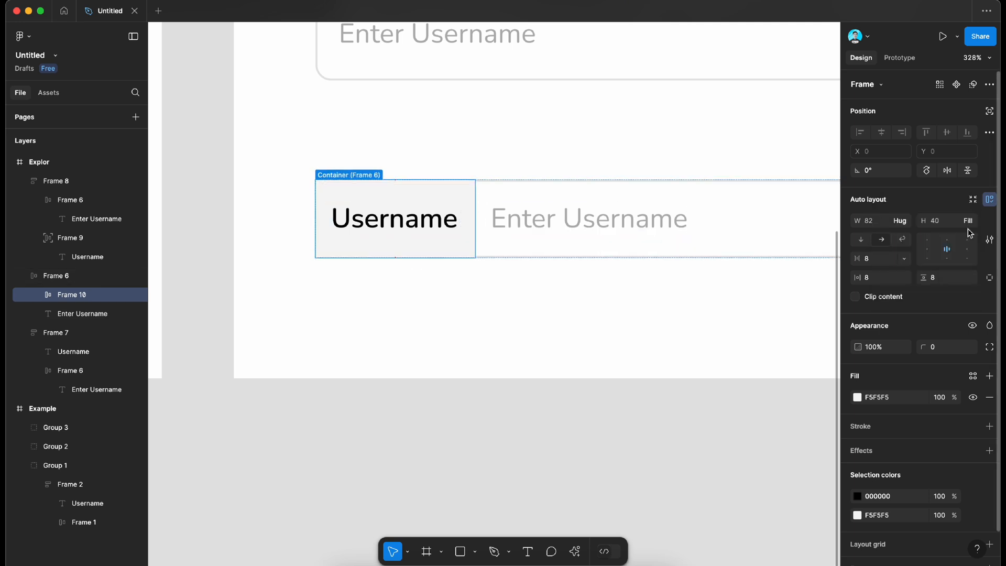
Step: Enable Clip content on the third input box so the label background follows its rounded corners
left_click(780, 217)
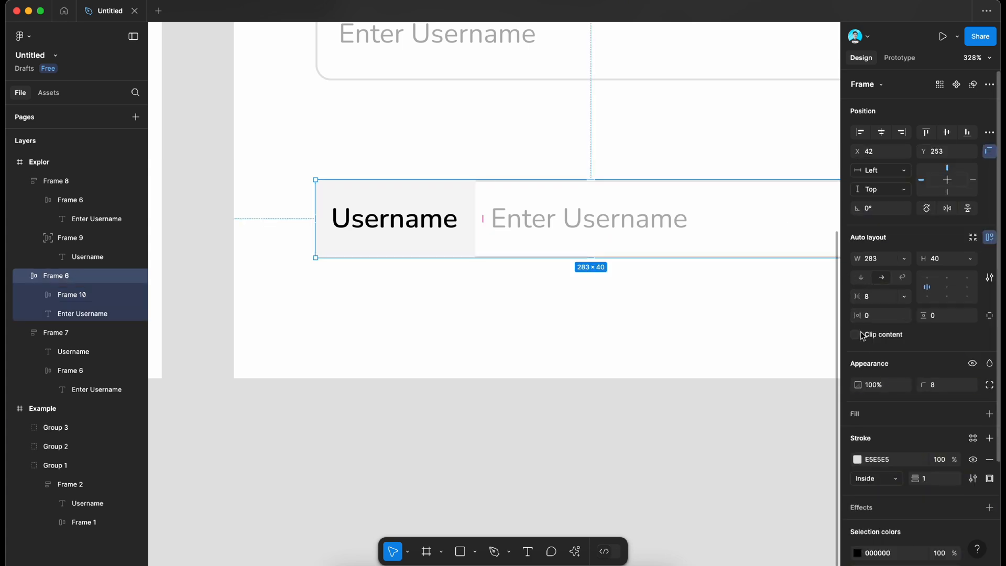
left_click(620, 334)
scroll(619, 336, "down", 2)
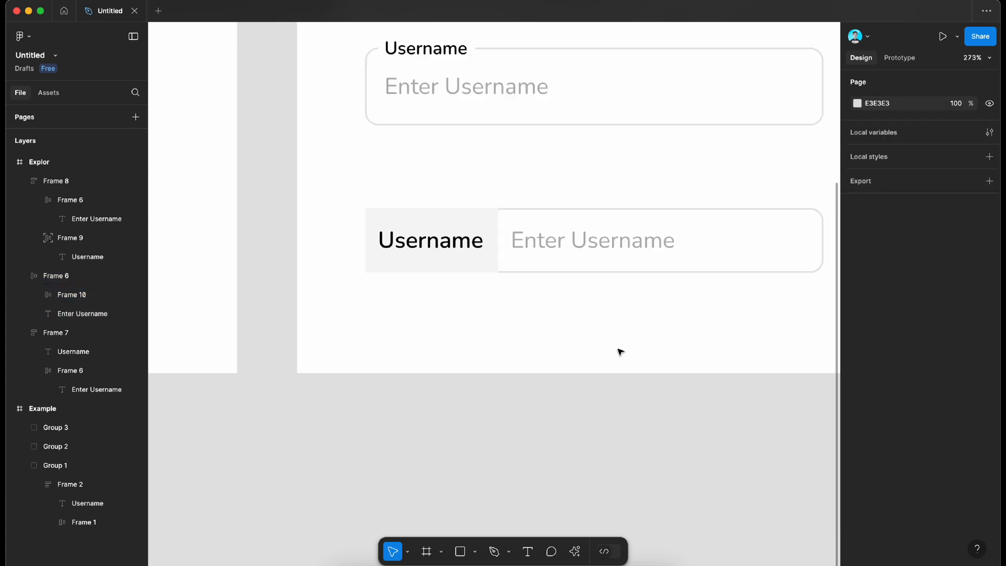
left_click(778, 241)
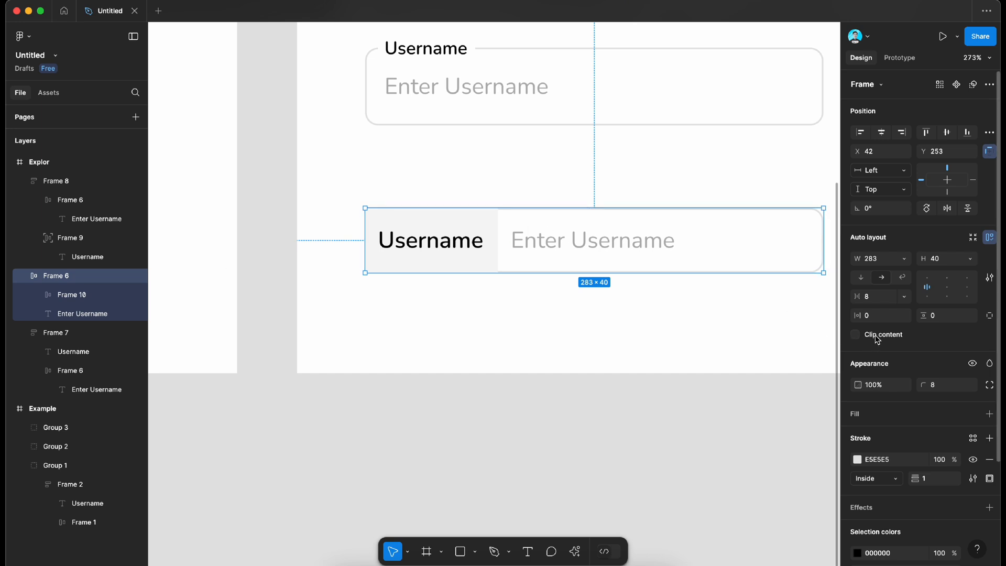
left_click(608, 409)
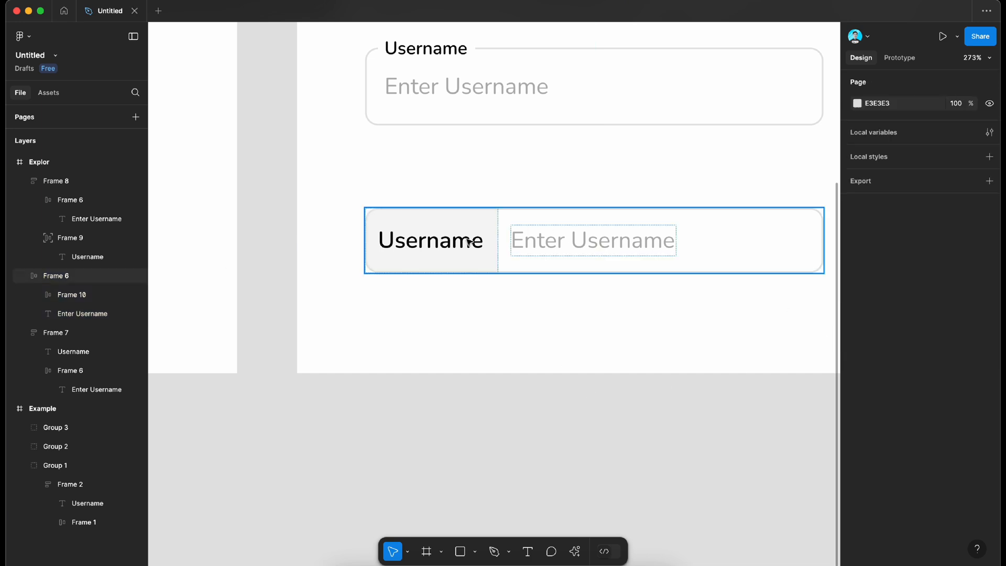
Step: Add a 1 px inside stroke to the third field's label frame, sampling its colour E5E5E5 from the input box border
scroll(470, 241, "up", 5)
scroll(542, 218, "down", 5)
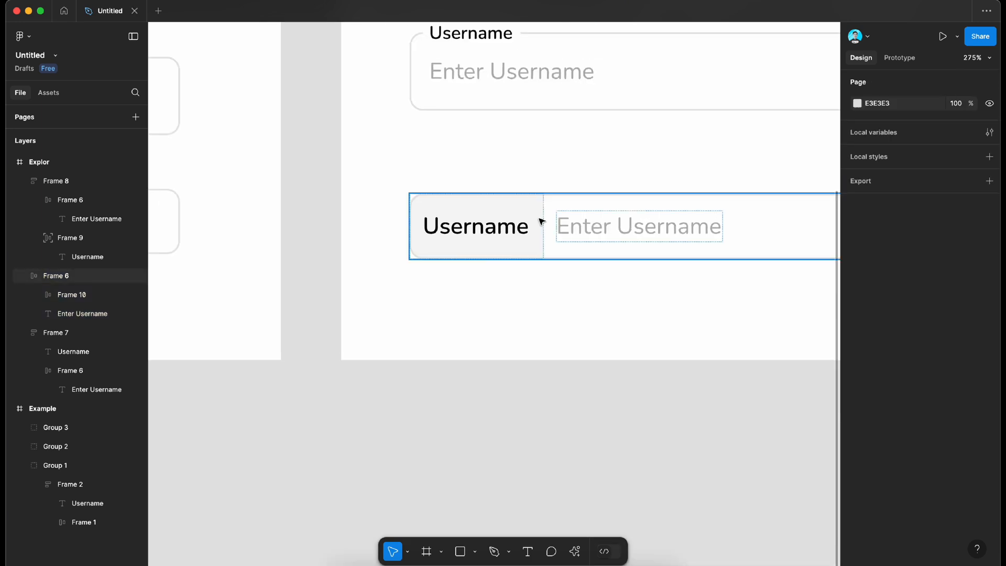
scroll(541, 222, "down", 3)
scroll(541, 220, "left", 3)
scroll(434, 211, "up", 8)
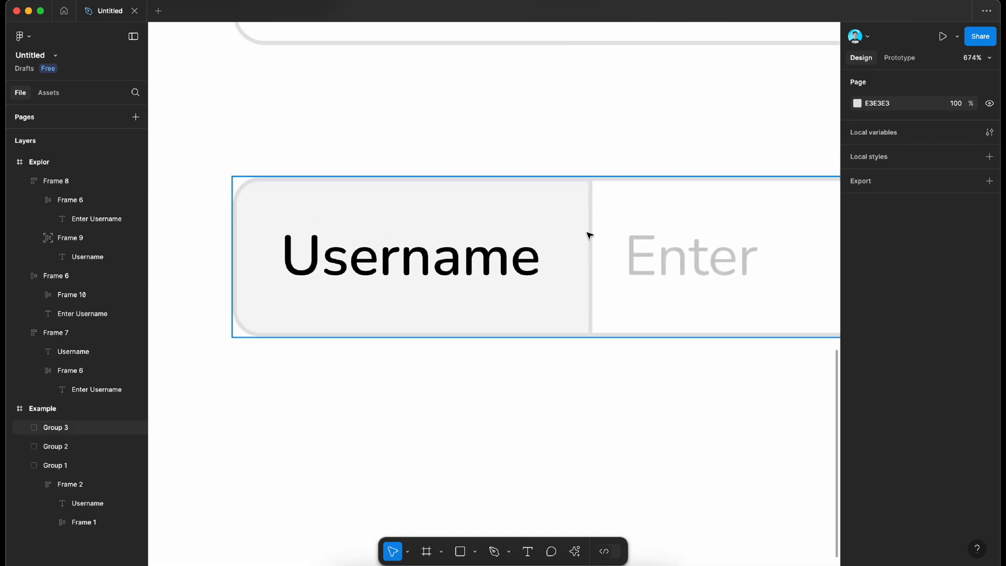
scroll(584, 303, "right", 10)
scroll(585, 304, "down", 2)
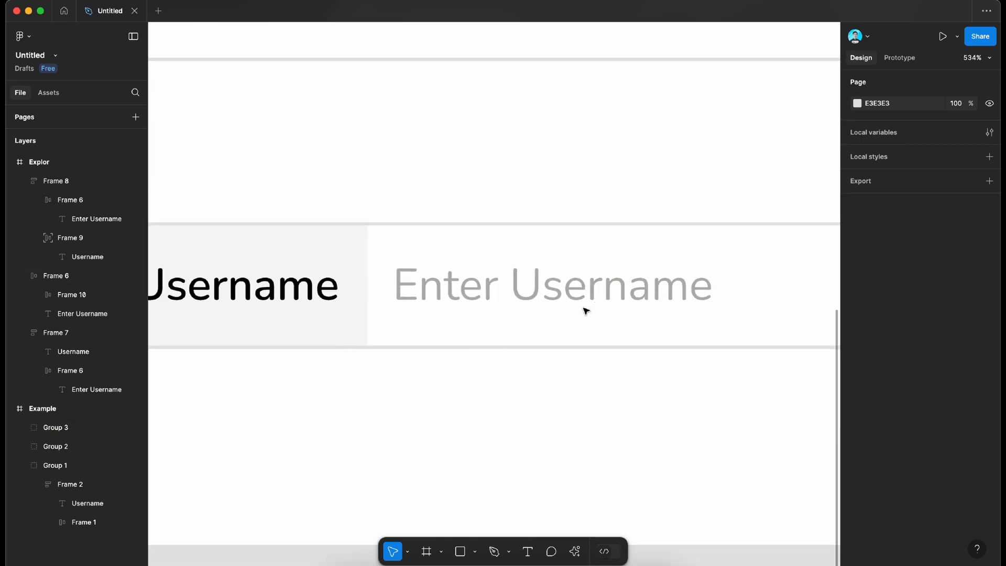
scroll(585, 307, "left", 2)
double_click(403, 253)
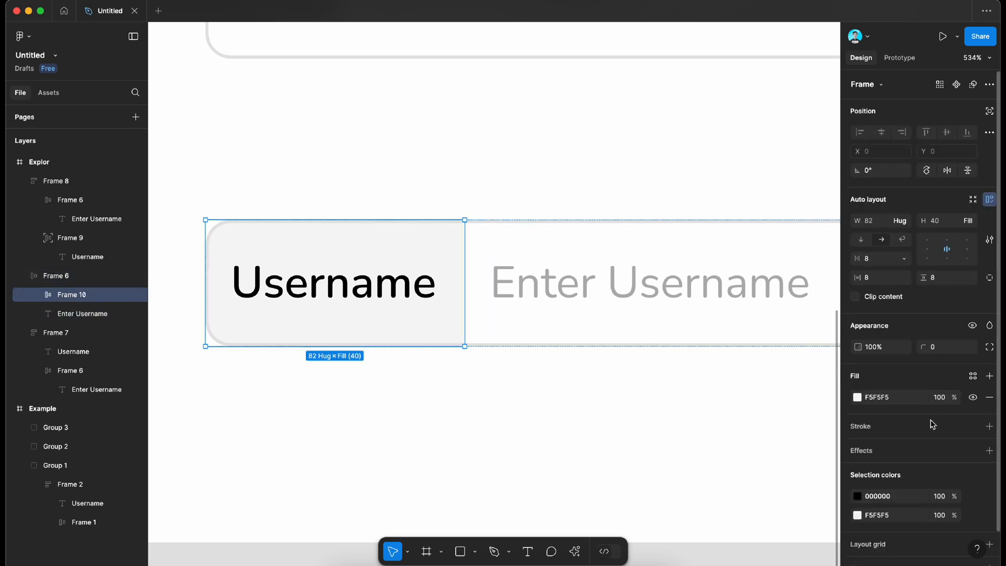
left_click(989, 426)
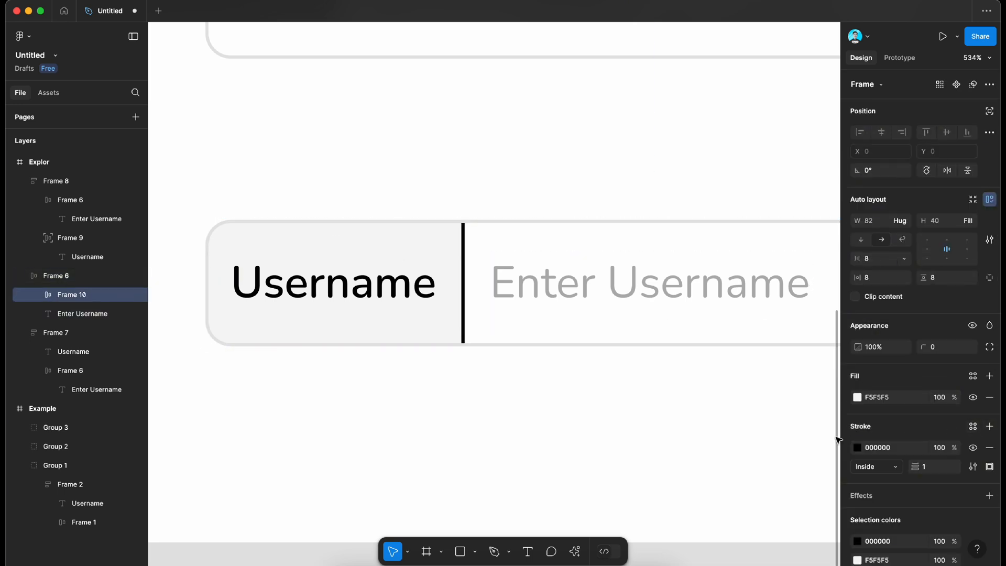
left_click(858, 449)
left_click(715, 439)
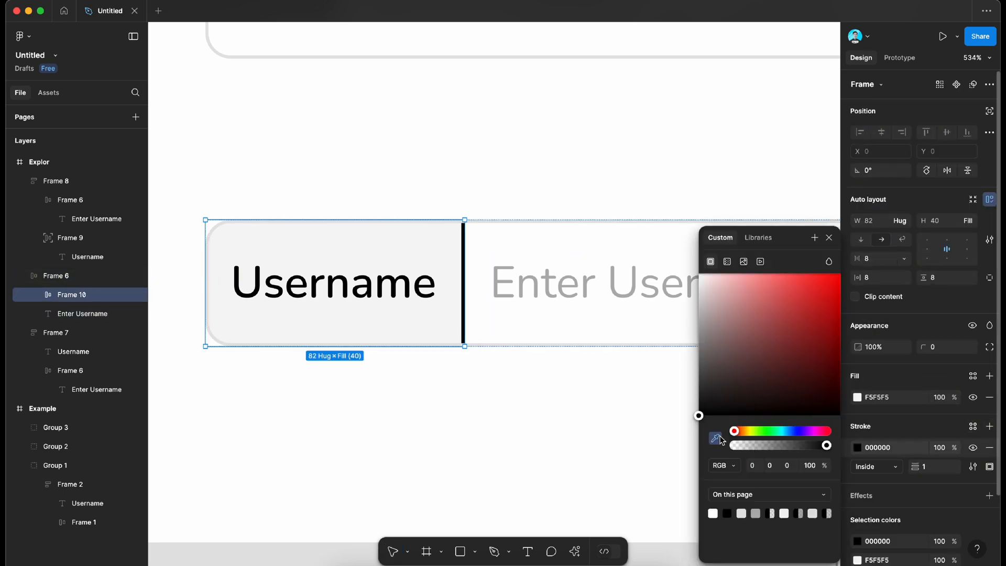
left_click(571, 344)
left_click(544, 414)
Step: Move the second username field in the Explor frame down to Y 162 to even out its spacing with the fields above and below
scroll(542, 420, "down", 5)
scroll(544, 421, "down", 3)
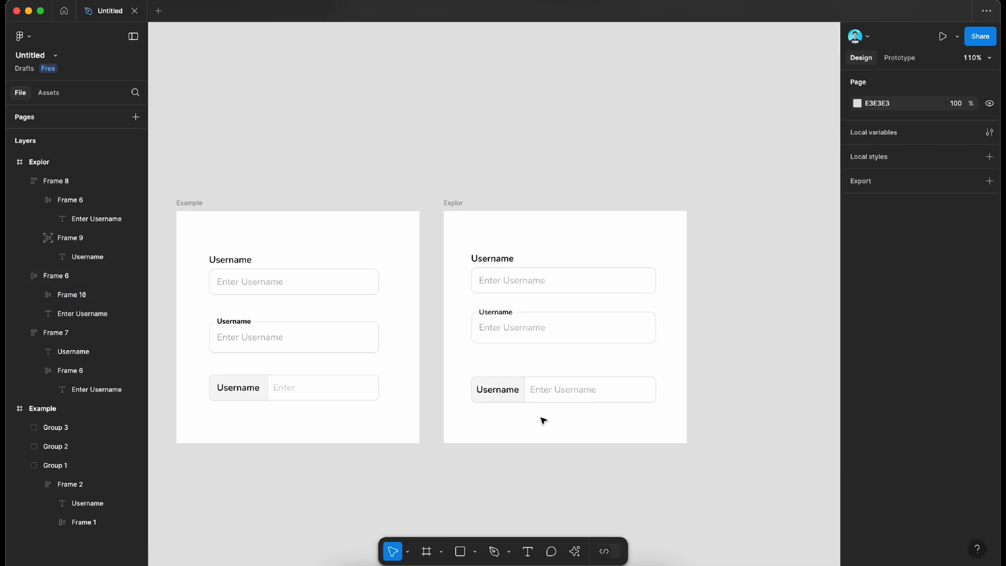
scroll(525, 420, "up", 3)
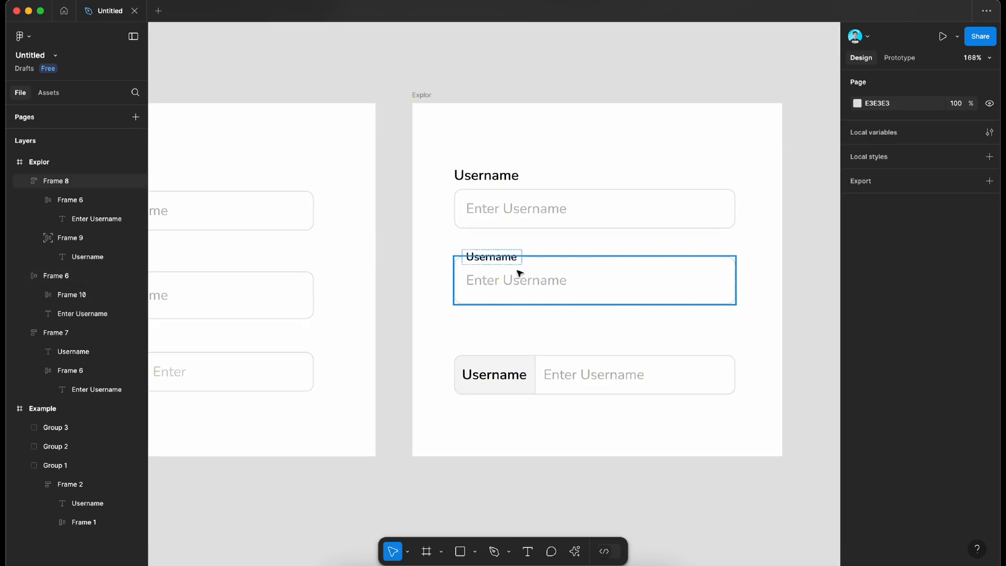
mouse_move(520, 273)
left_mouse_down()
mouse_move(521, 291)
mouse_move(518, 280)
left_mouse_up()
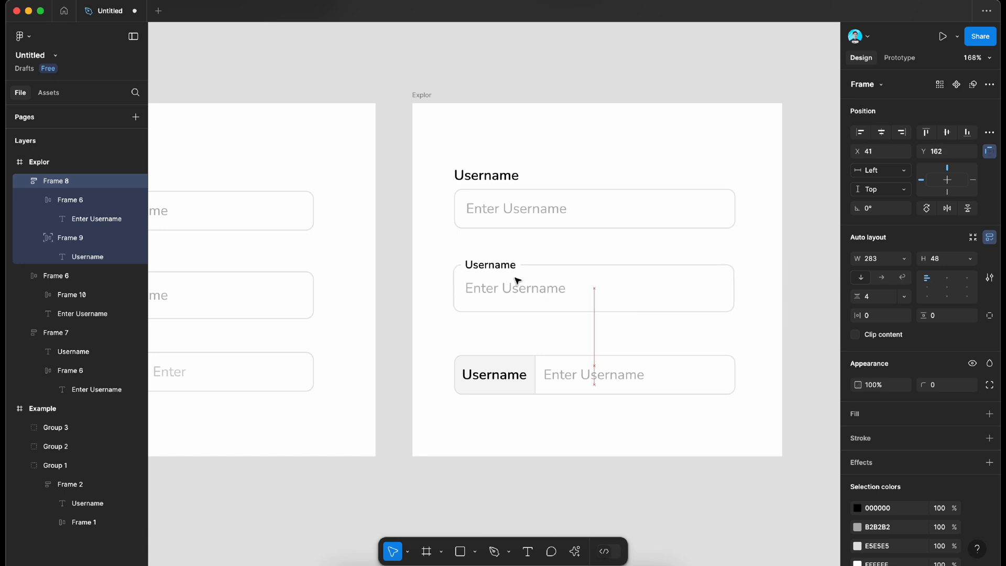
scroll(708, 231, "down", 3)
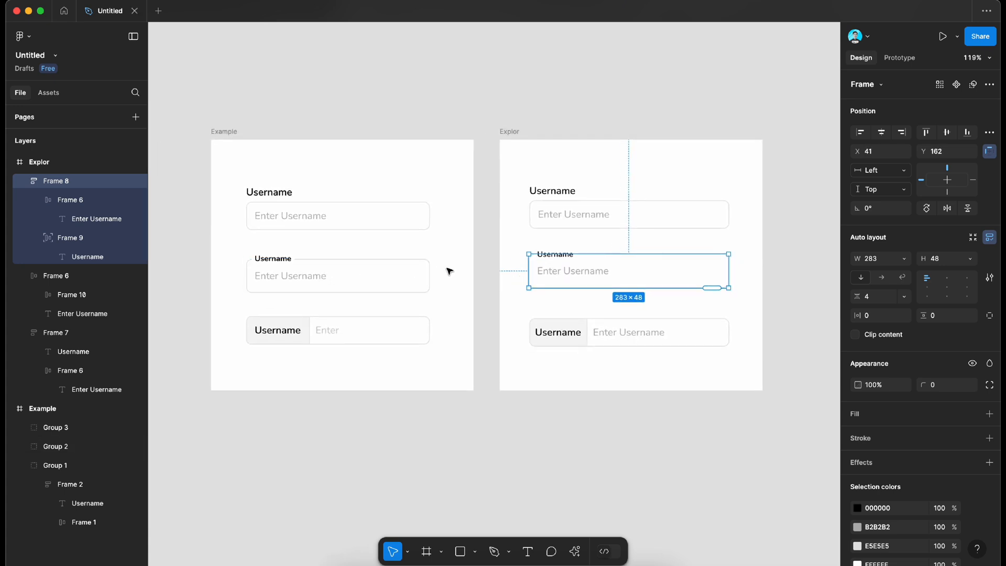
scroll(616, 235, "right", 5)
left_click(616, 235)
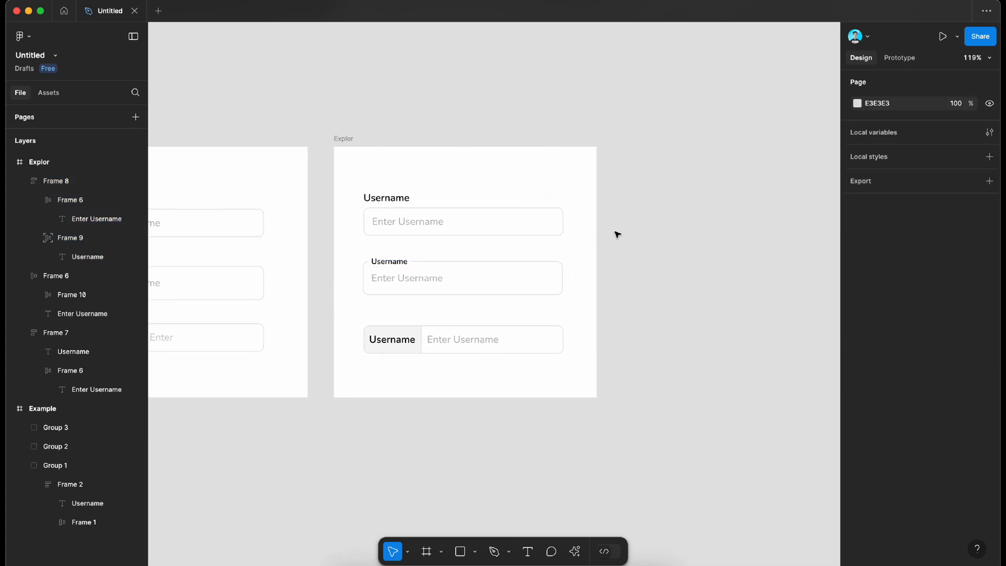
Step: Widen the Explor frame to the right to a width of about 1695 px, making room for more field columns
left_click(344, 143)
scroll(344, 144, "right", 4)
scroll(344, 148, "down", 5)
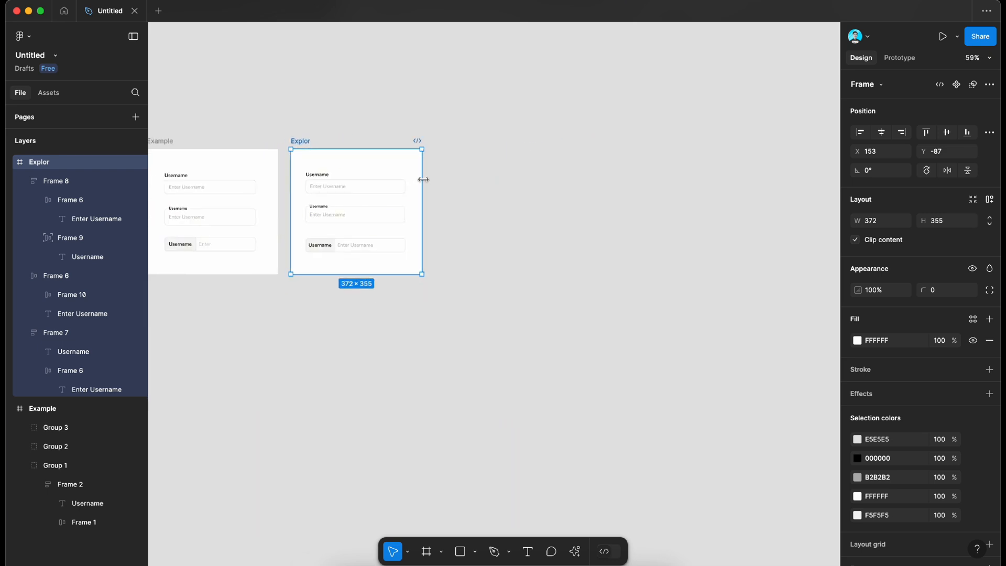
left_click_drag(424, 180, 839, 181)
scroll(394, 222, "left", 3)
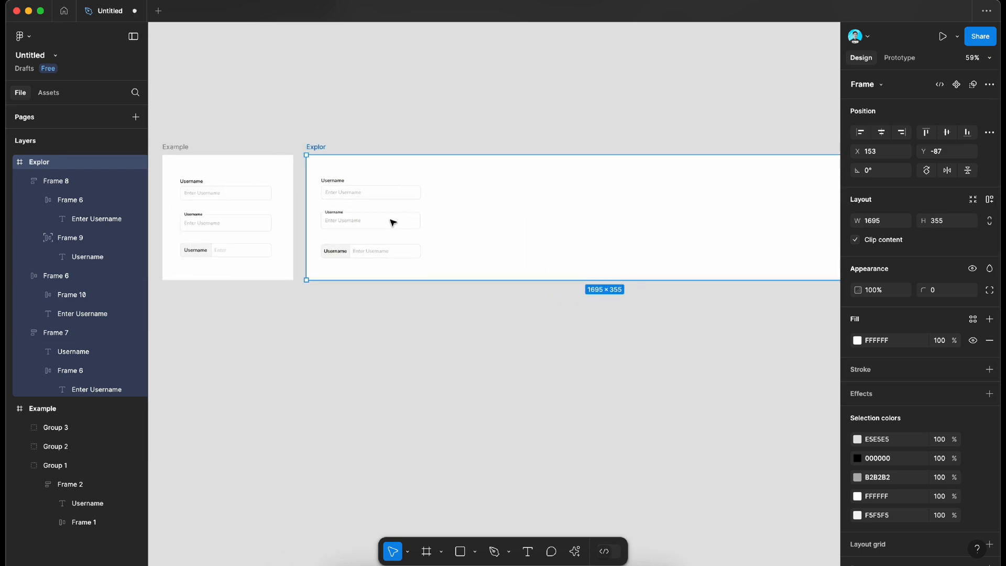
Step: Fine-tune the second username field's vertical position to Y 163 in the Explor frame
scroll(391, 222, "up", 5)
scroll(391, 222, "left", 2)
scroll(267, 207, "up", 3)
left_click(348, 265)
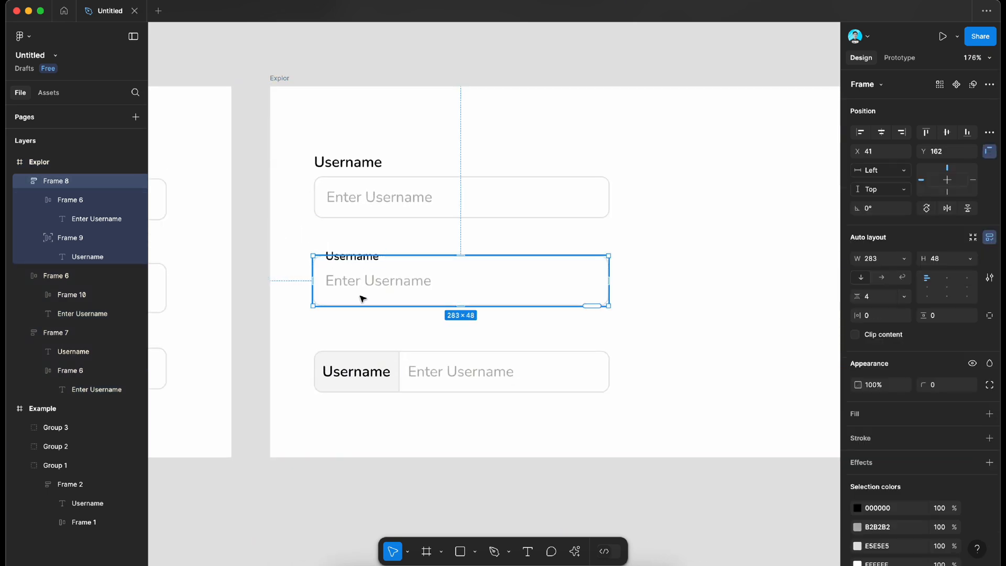
left_click_drag(363, 299, 365, 305)
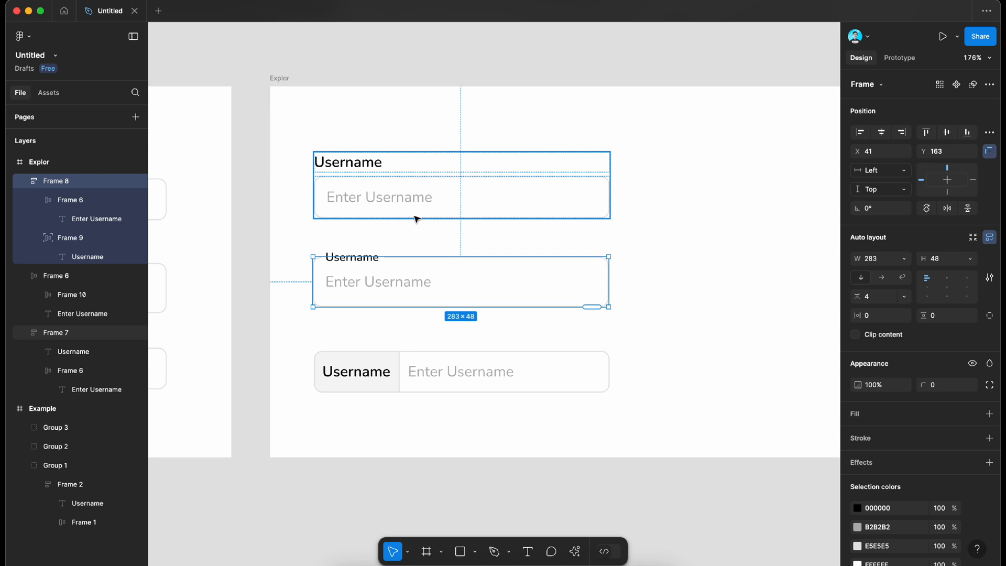
Step: Duplicate all three username fields together as a second column to the right, with its left edge at about X 396
left_click_drag(397, 59, 360, 434)
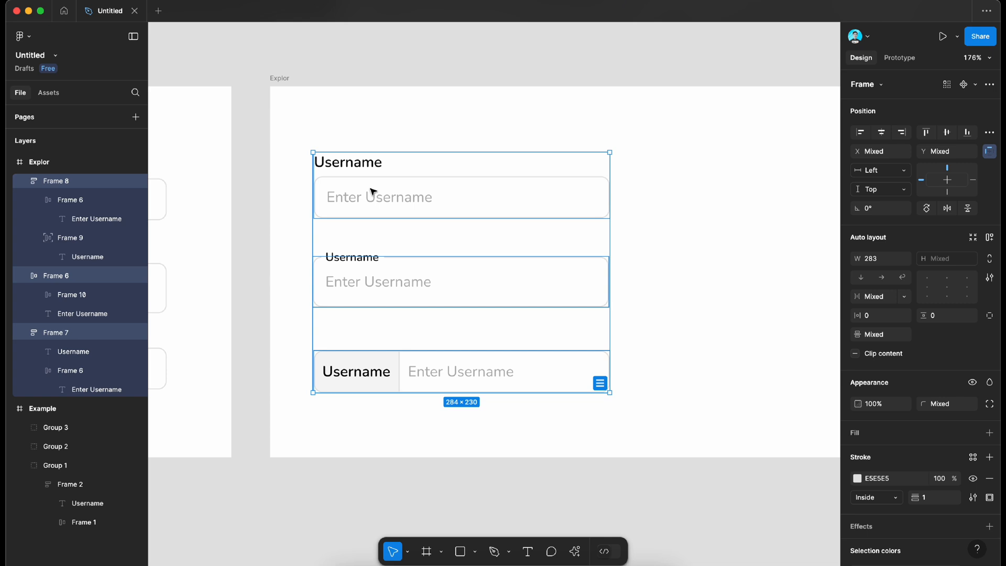
left_click_drag(355, 196, 727, 194)
scroll(705, 209, "right", 5)
left_click(695, 196)
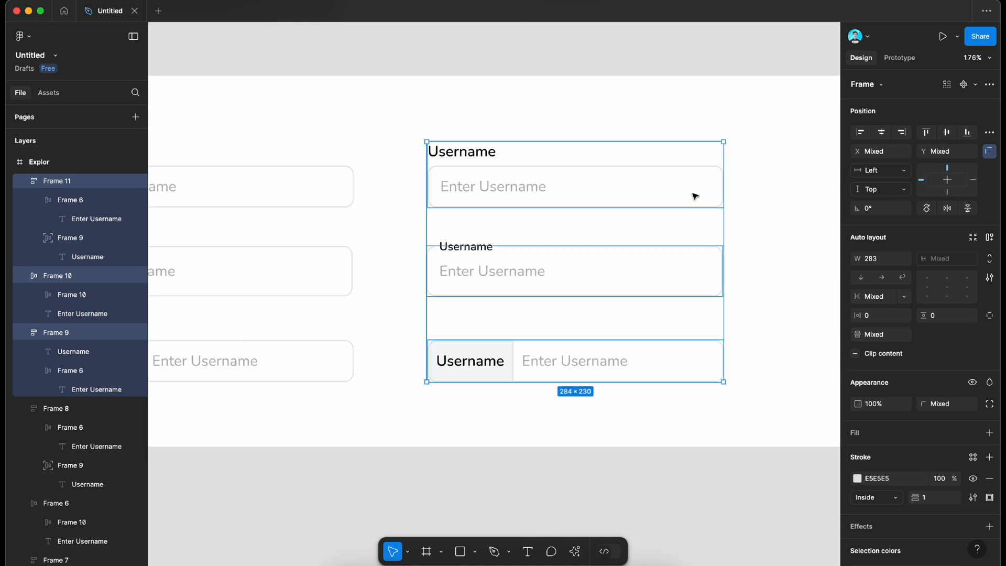
Step: Change the stroke of the second column's first input box to blue 00AAE7 and copy that colour code
left_click(631, 195)
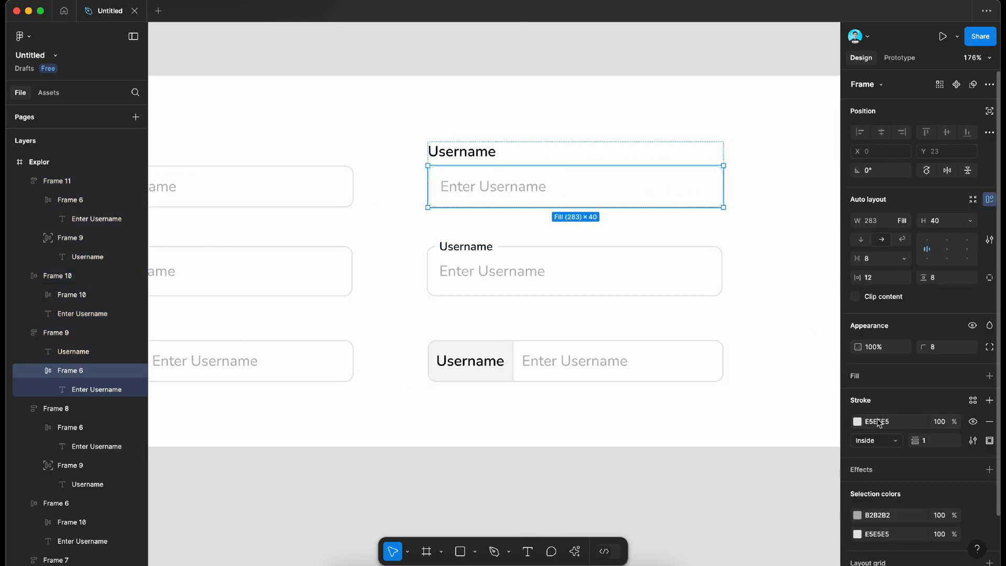
left_click(858, 422)
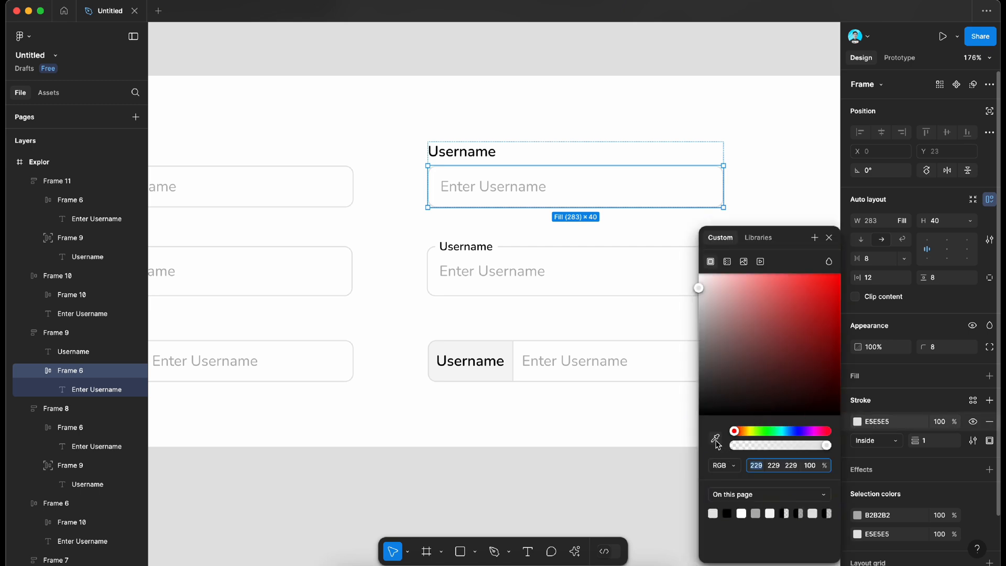
left_click(786, 431)
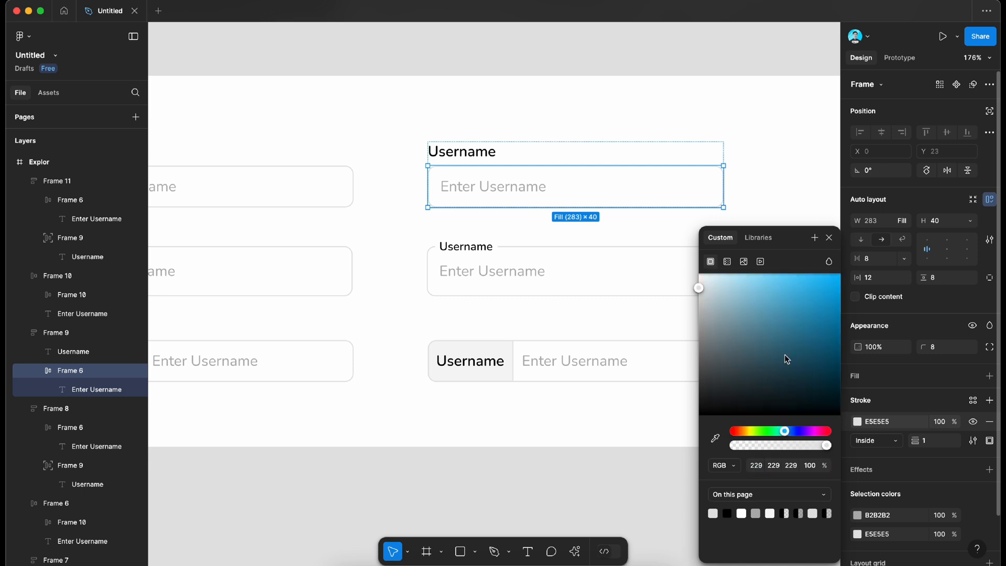
mouse_move(812, 337)
left_mouse_down()
mouse_move(875, 303)
mouse_move(897, 316)
mouse_move(885, 295)
left_mouse_up()
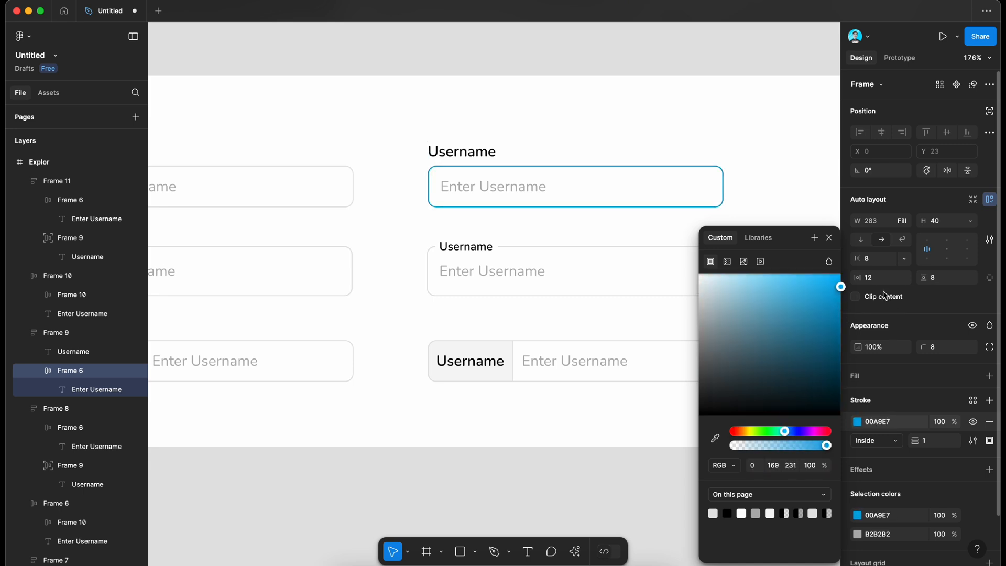
left_click(878, 422)
key("ctrl+c")
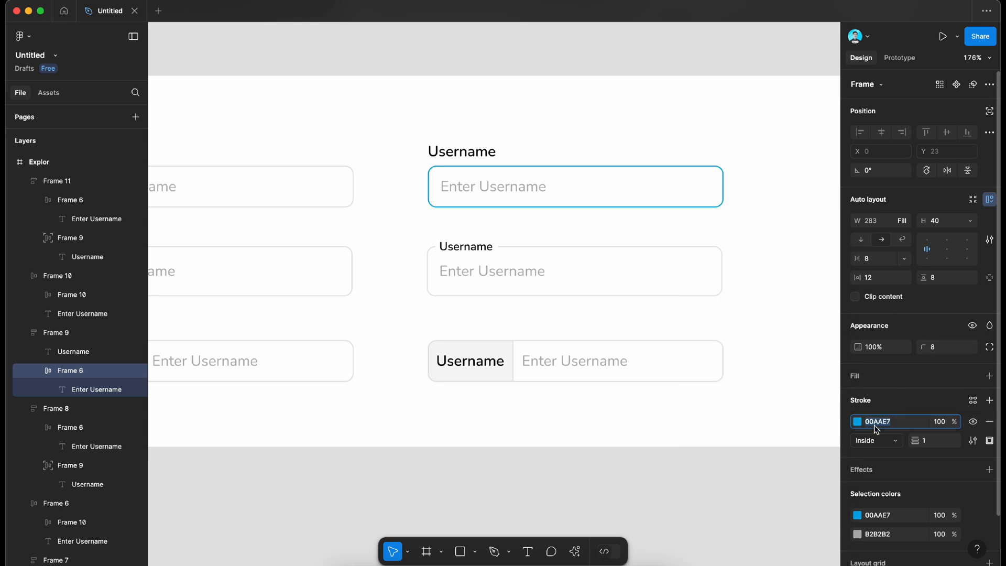
Step: Apply the copied stroke colour 00AAE7 to the input box of the second column's middle field
left_click(671, 296)
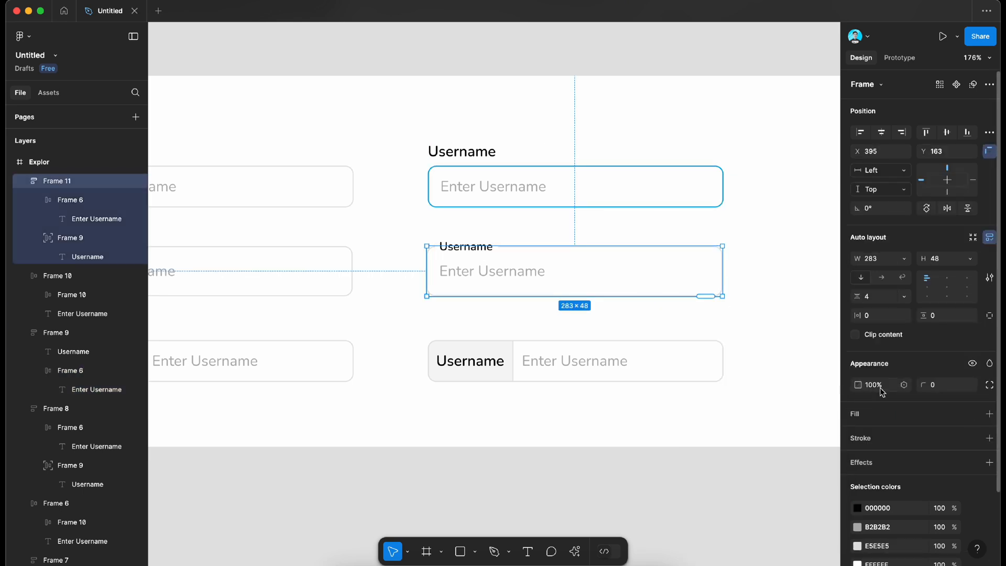
left_click(645, 279)
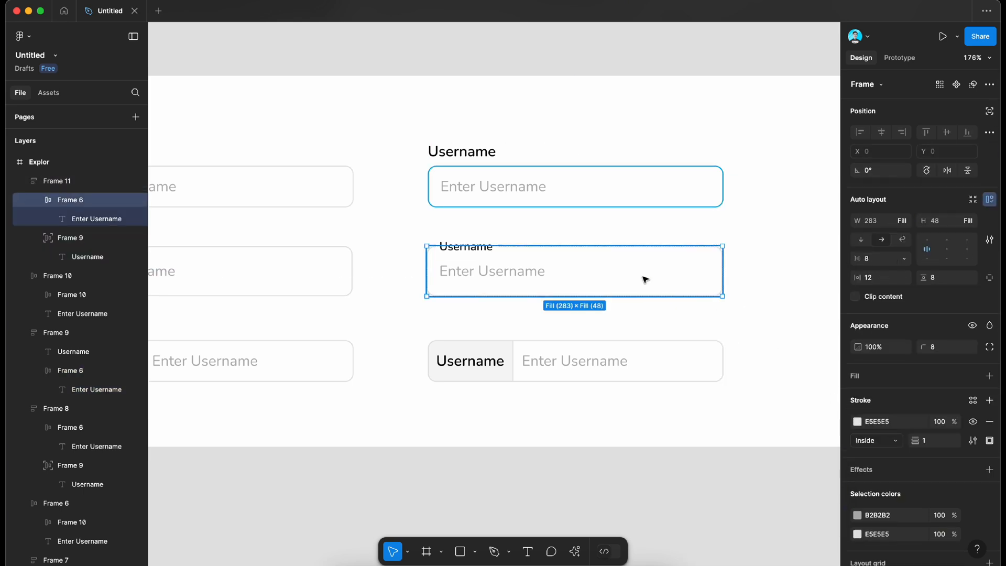
left_click(883, 425)
key("ctrl+v")
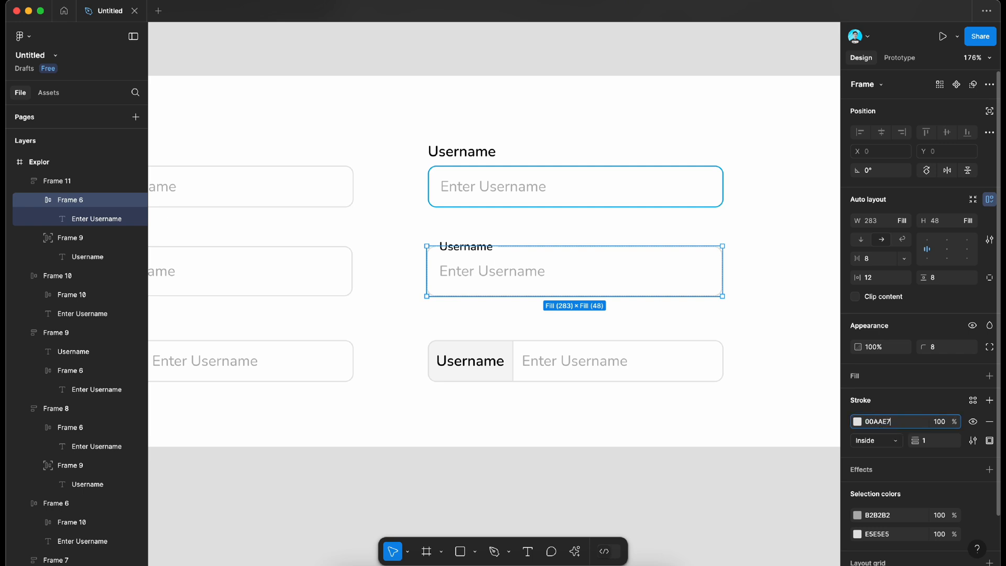
key("Return")
Step: Apply the stroke colour 00AAE7 to the second column's third field, the one with the grey label
left_click(667, 375)
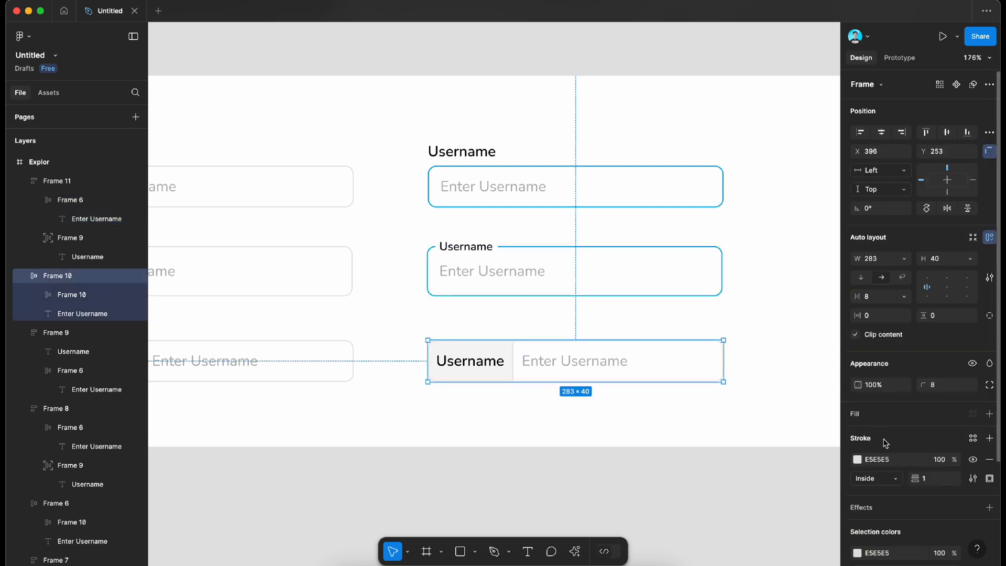
left_click(886, 459)
key("ctrl+v")
key("Return")
left_click(727, 446)
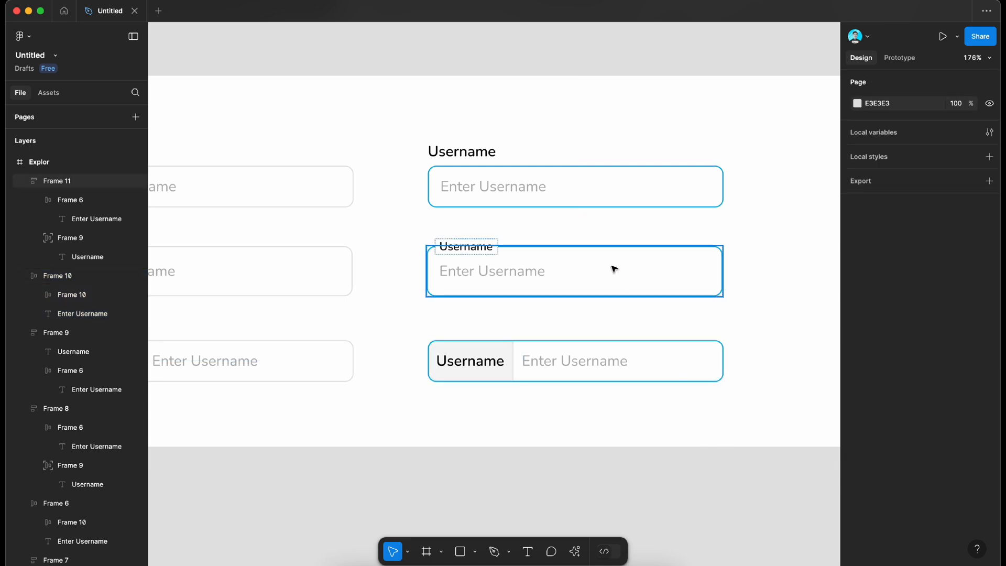
Step: Set the fill of all three Enter Username texts in the second column to 121212
left_click(532, 273)
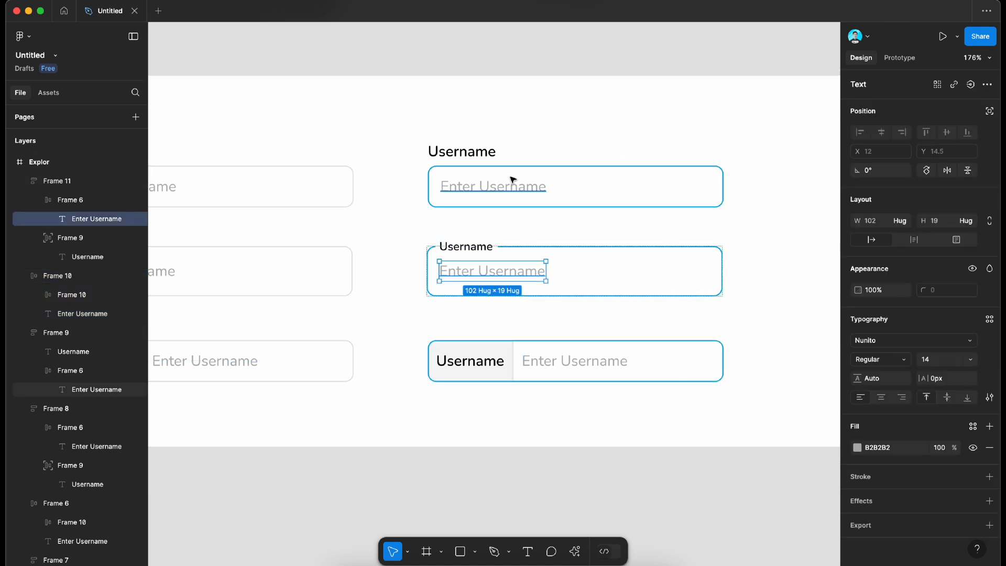
left_click(516, 186)
left_click(520, 268, "shift")
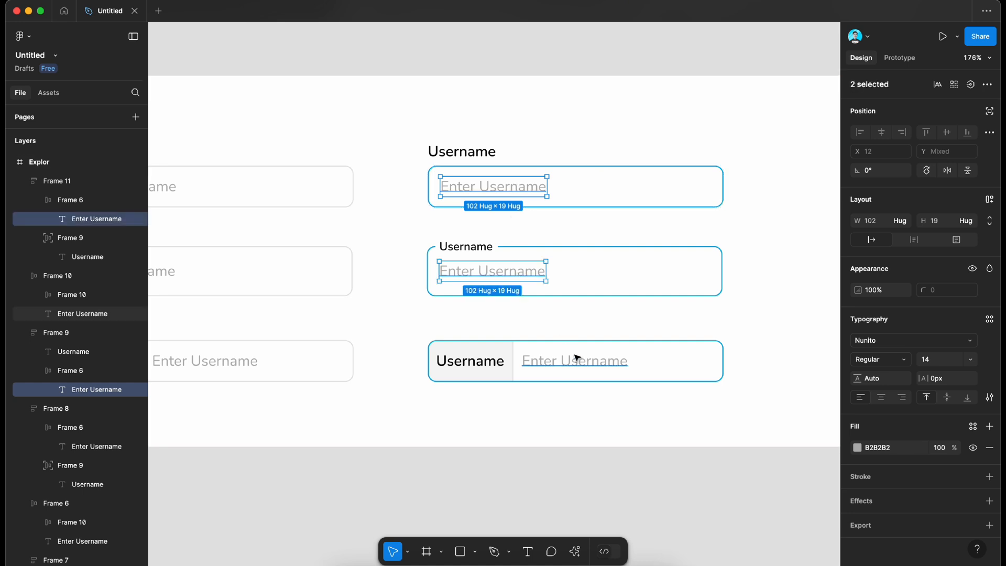
left_click(577, 359, "shift")
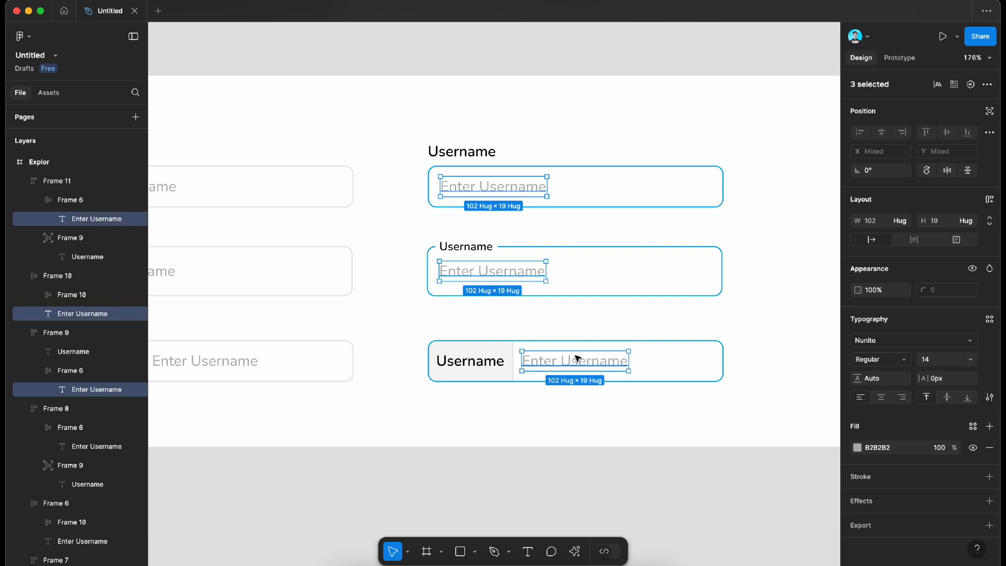
left_click(883, 448)
type("12")
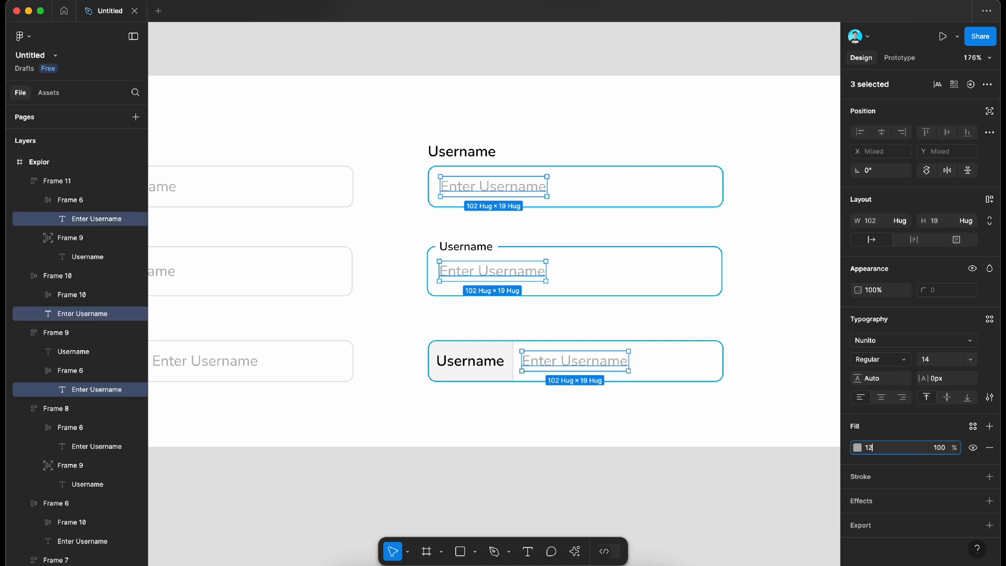
key("Return")
left_click(660, 490)
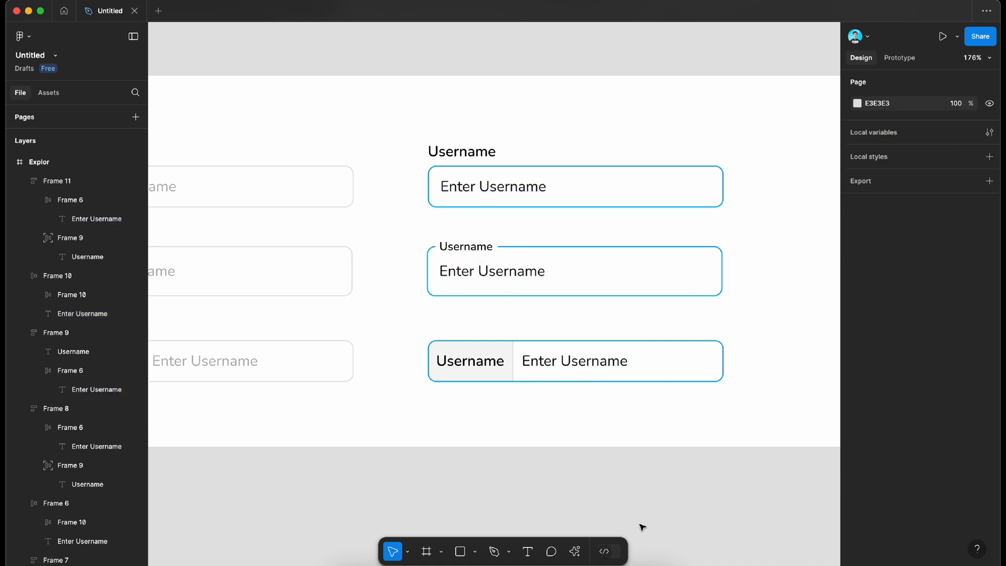
scroll(640, 340, "down", 3)
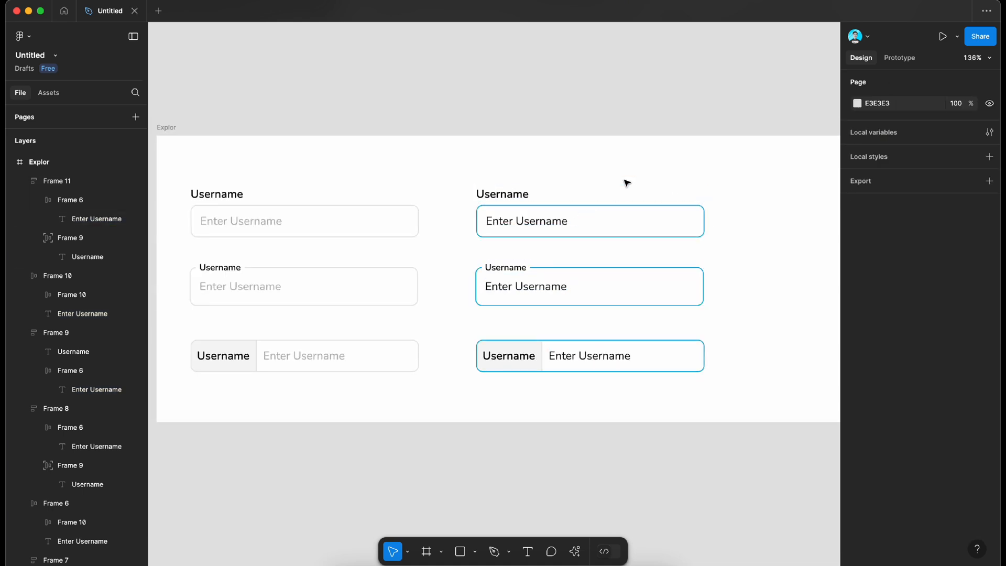
left_click(552, 221)
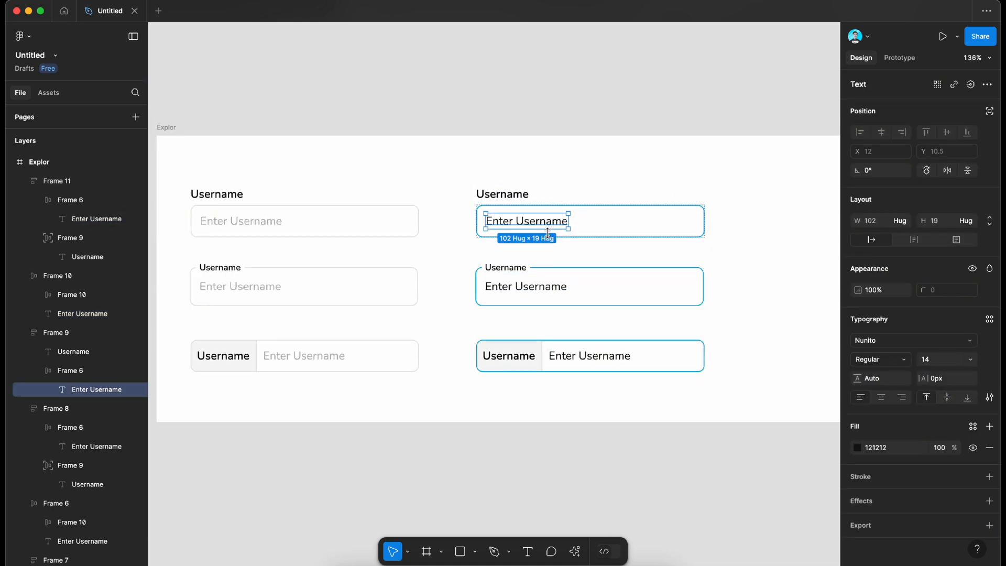
left_click(539, 407)
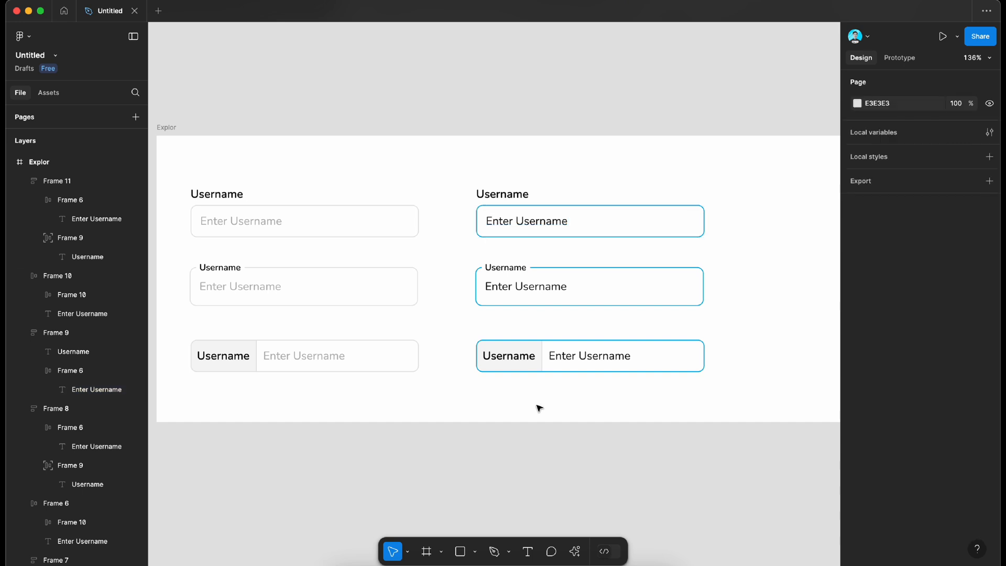
left_click(543, 353)
left_click(527, 300, "shift")
left_click(526, 205, "shift")
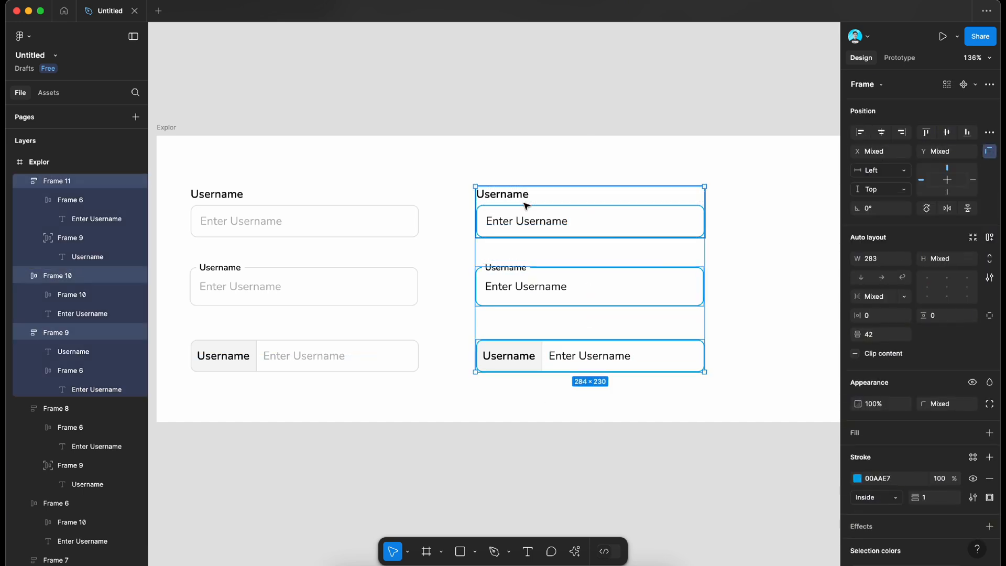
Step: Duplicate the three grey default fields of the first column as a third column, with its first field at X 733
left_click(354, 220)
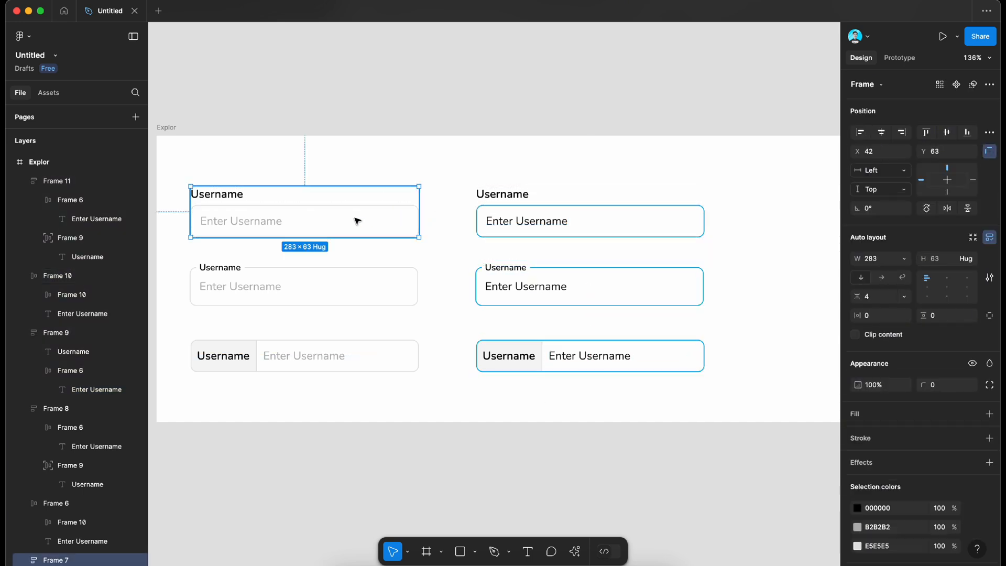
left_click(357, 295, "shift")
left_click(362, 348, "shift")
key("ctrl+d")
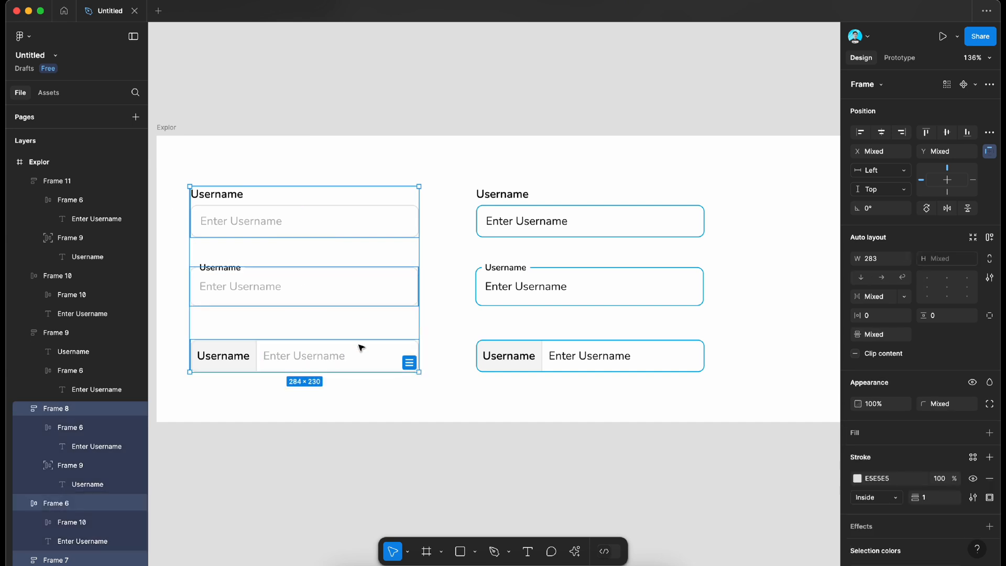
left_click_drag(220, 212, 780, 211)
scroll(695, 236, "right", 5)
left_click(722, 231)
scroll(721, 232, "up", 3)
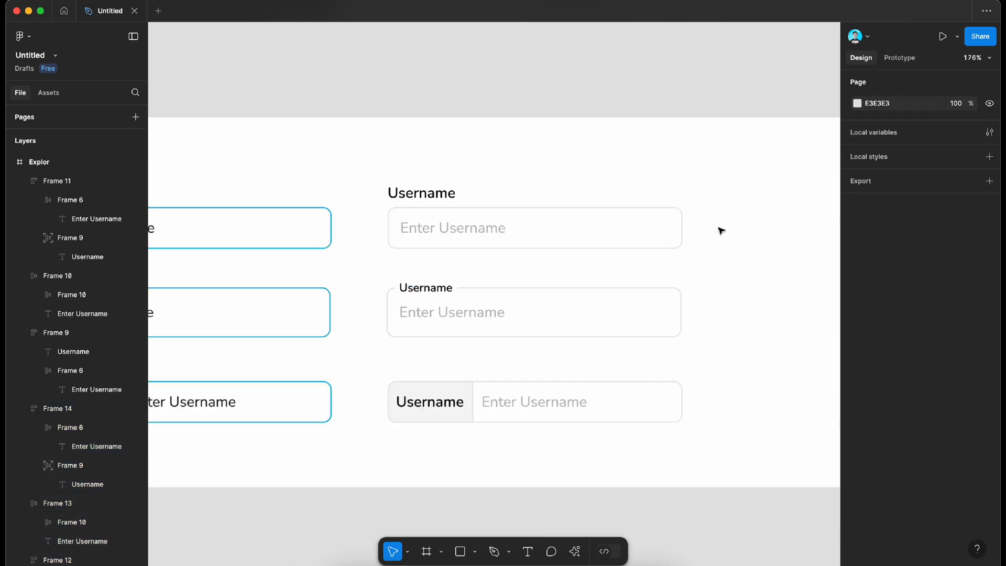
Step: Add a light grey F6F6F6 fill to the input box of the third column's first username field
left_click(636, 227)
scroll(636, 227, "up", 5)
scroll(585, 323, "down", 2)
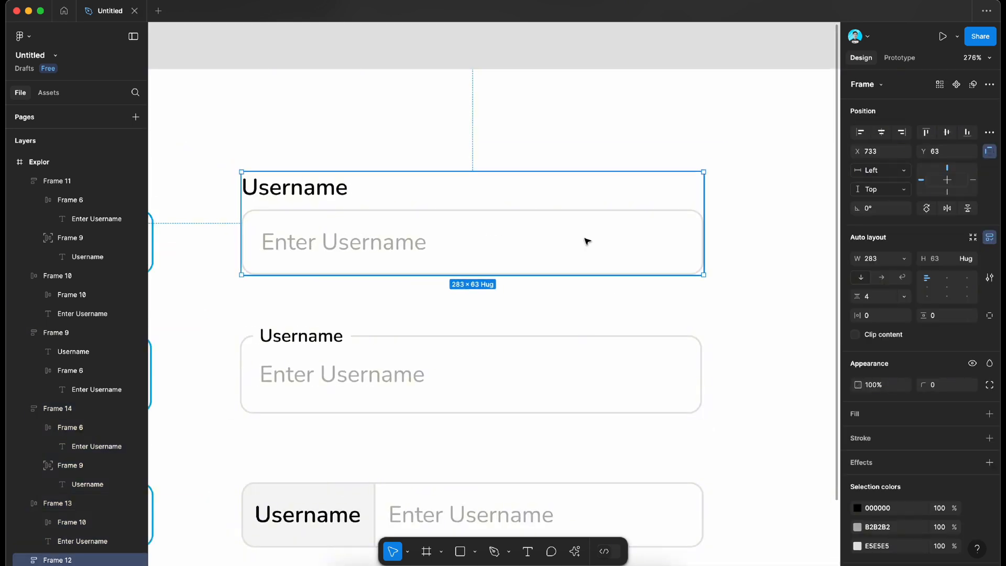
scroll(587, 241, "down", 3)
double_click(573, 240)
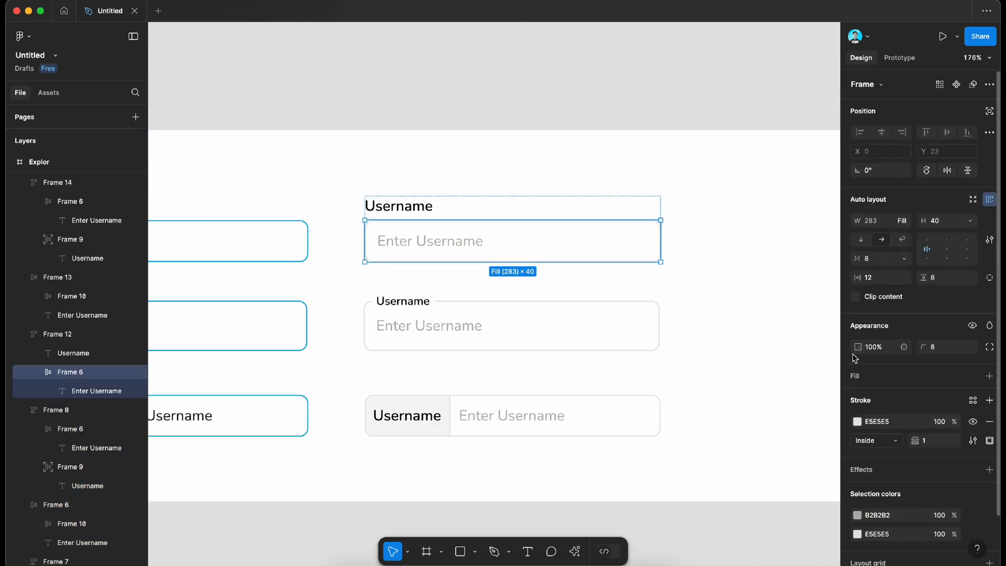
left_click(990, 376)
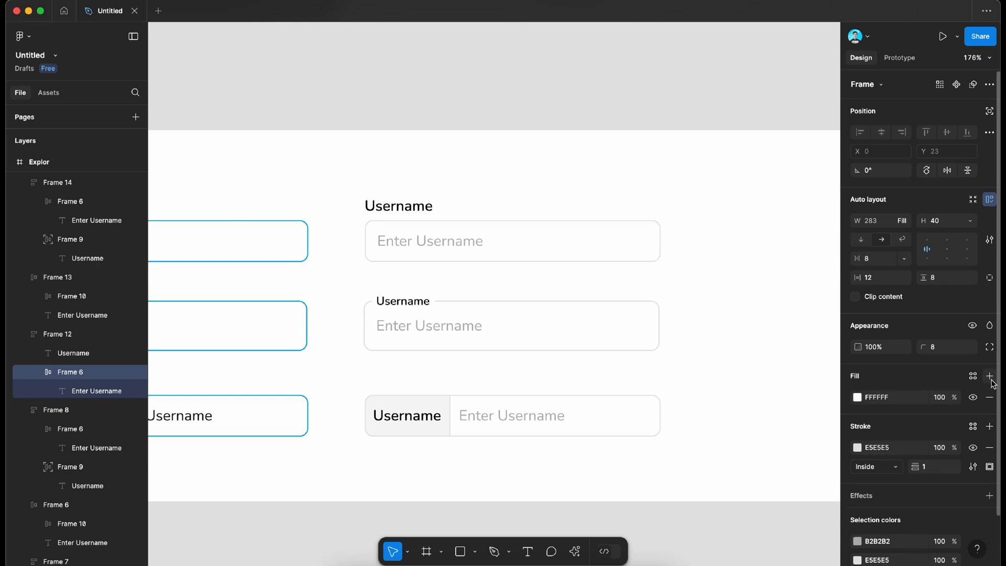
left_click(858, 397)
left_click_drag(733, 303, 670, 284)
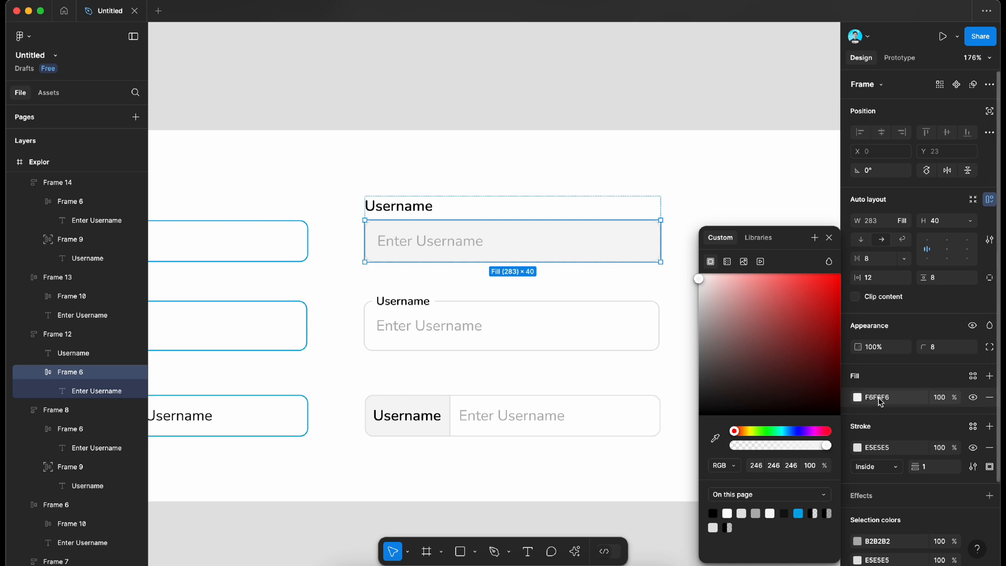
Step: Fill the third column's middle input box and bottom field with the grey sampled from the first field's box
left_click(644, 312)
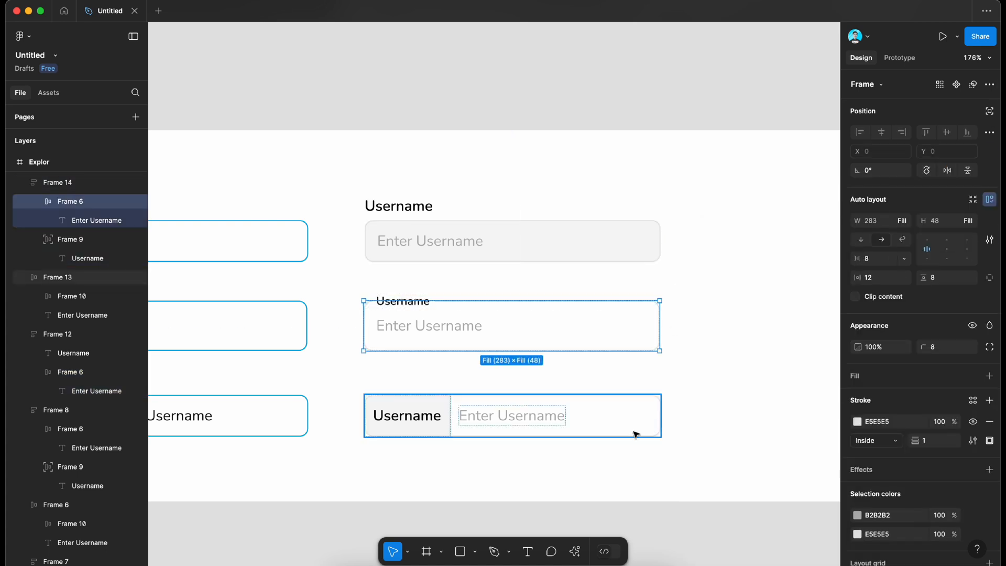
left_click(662, 415, "shift")
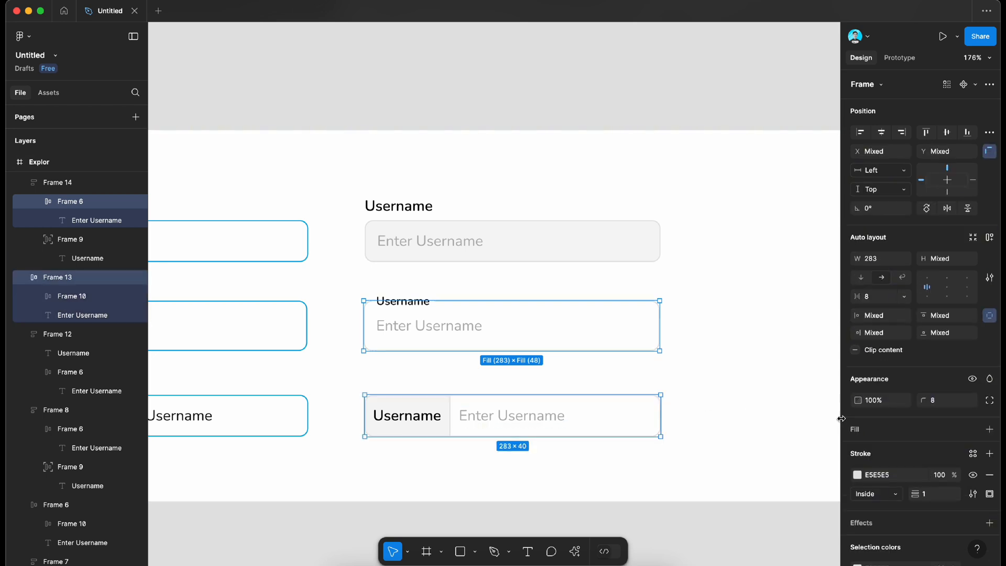
left_click(990, 429)
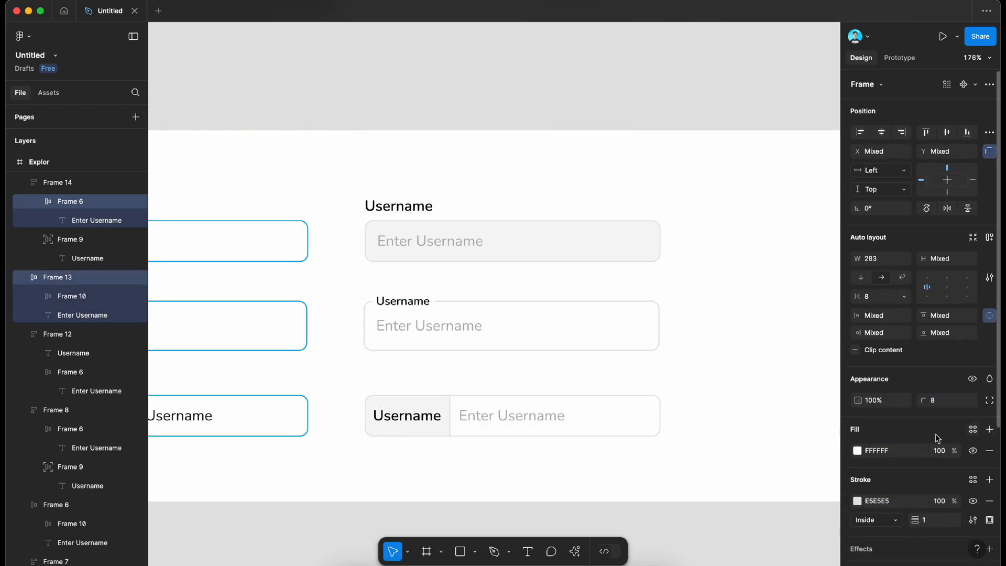
left_click(858, 450)
left_click(715, 438)
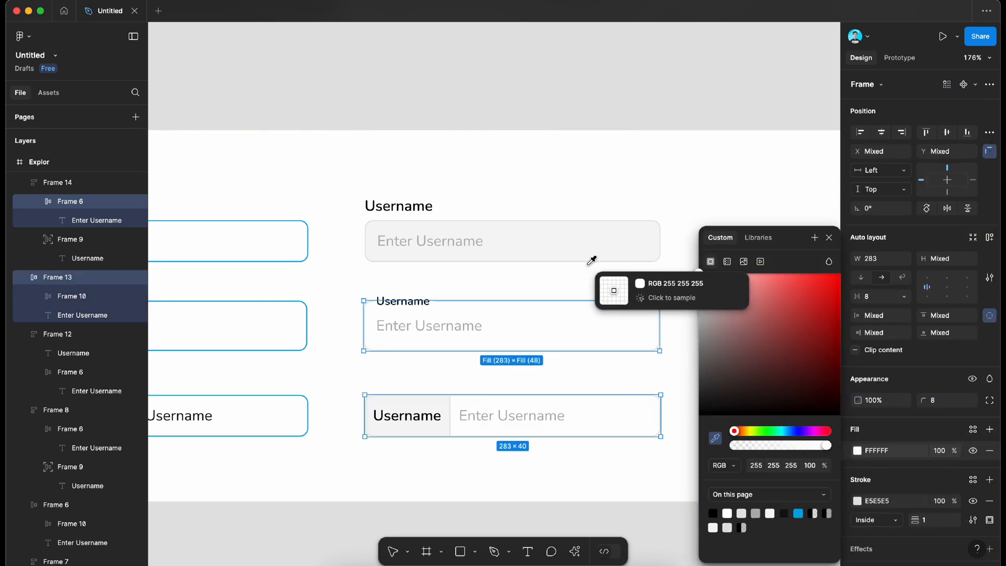
left_click(586, 242)
left_click(611, 112)
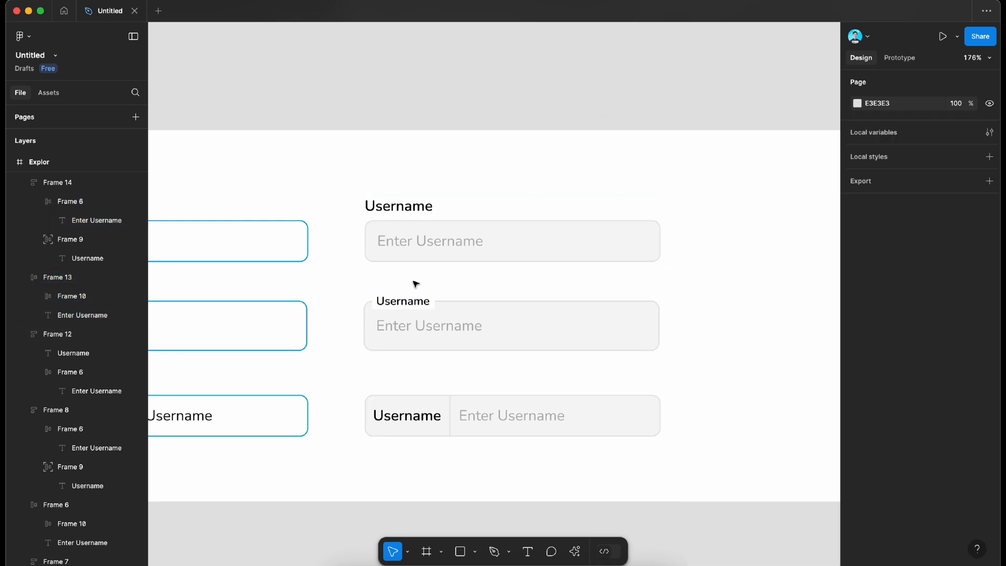
Step: Shrink the white label frame on the third column's middle field to a height of 1 at Y 0, covering only the border line
scroll(414, 283, "up", 5)
scroll(351, 348, "up", 4)
left_click(349, 340)
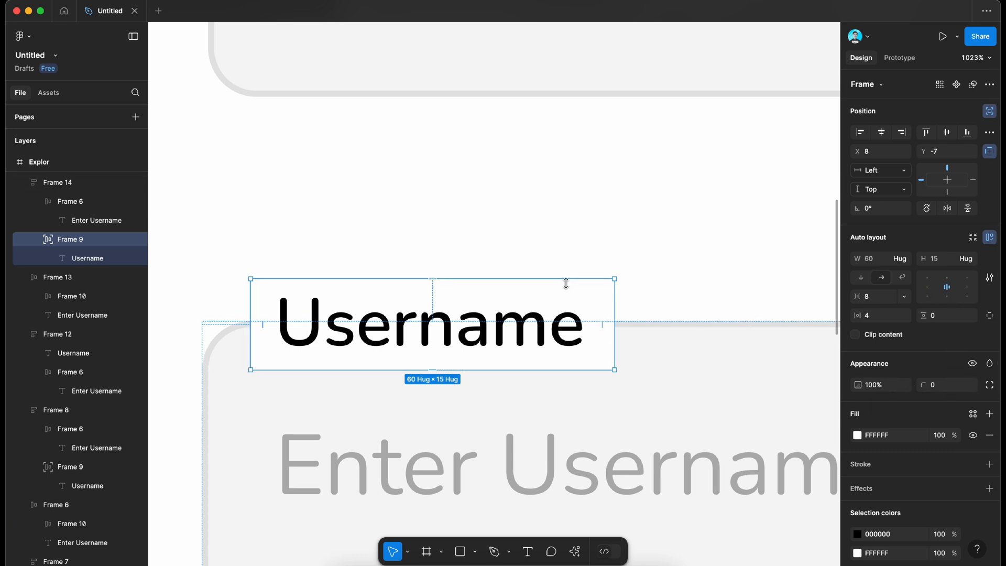
left_click_drag(564, 288, 556, 322)
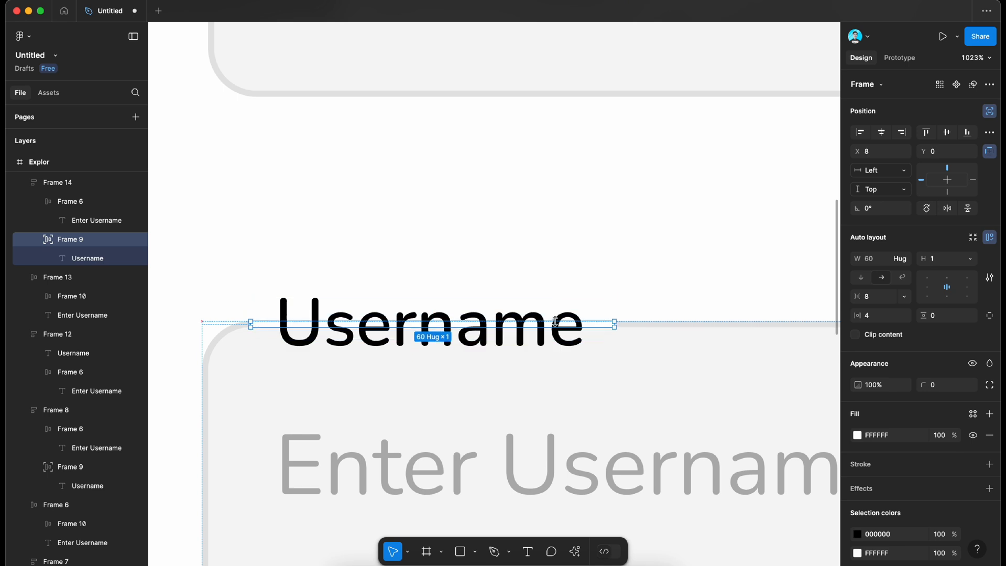
left_click(601, 279)
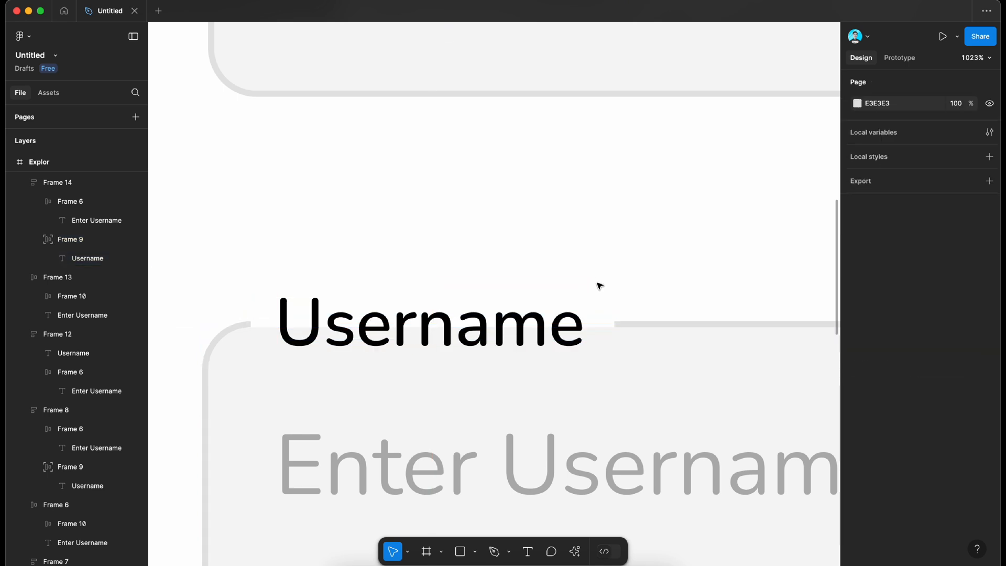
scroll(600, 286, "down", 6)
scroll(599, 286, "right", 2)
scroll(600, 286, "down", 3)
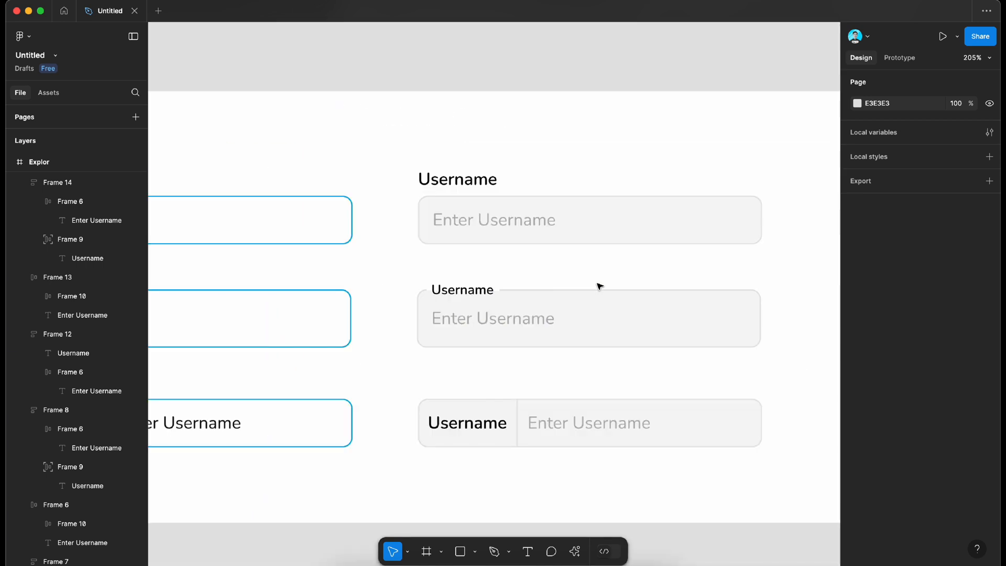
scroll(483, 316, "up", 5)
scroll(483, 316, "down", 5)
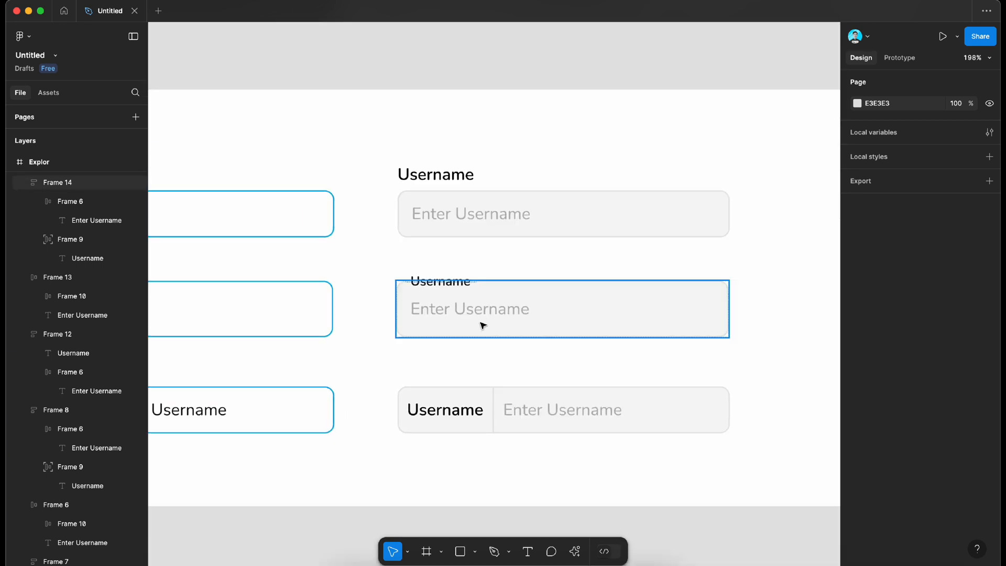